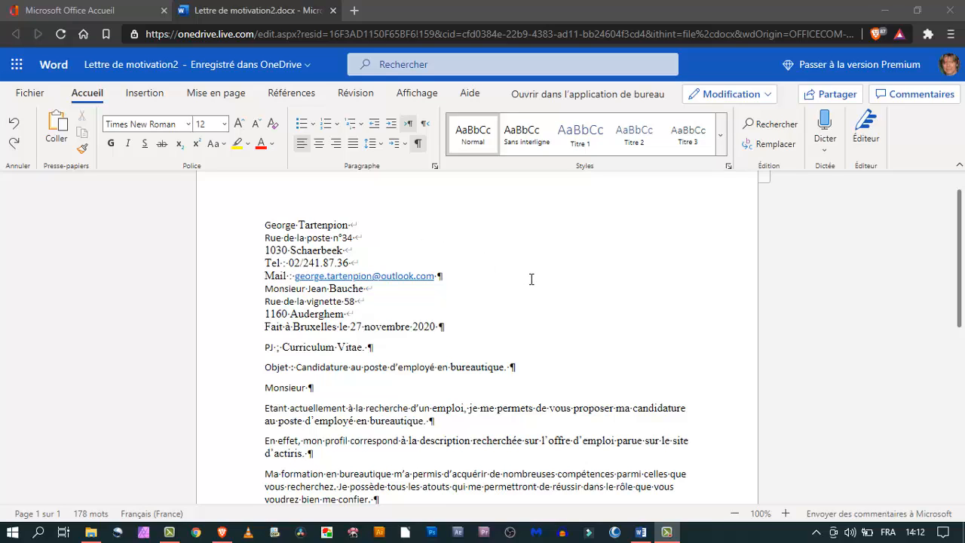
Set the spacing before the "Monsieur" salutation paragraph to 32 pt
scroll(531, 278, down, 1)
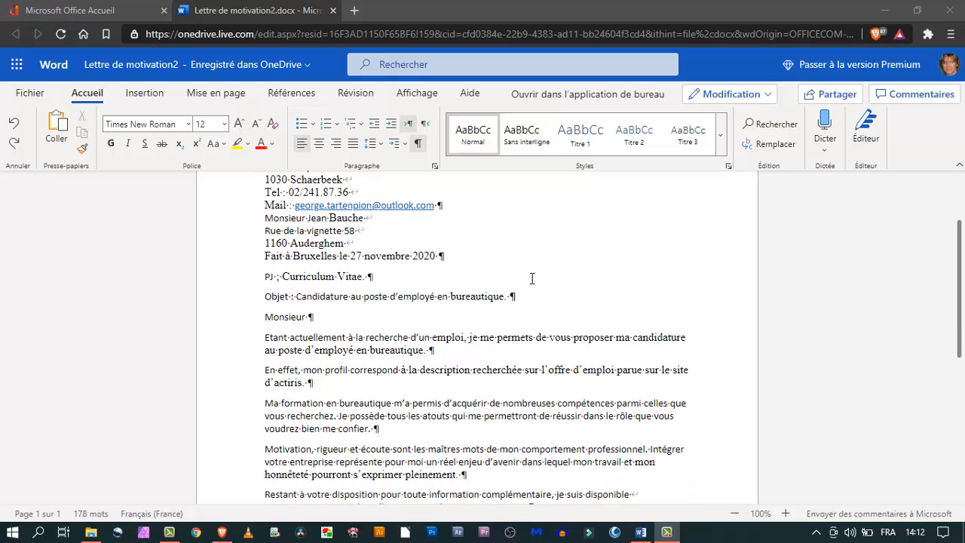
scroll(530, 277, up, 1)
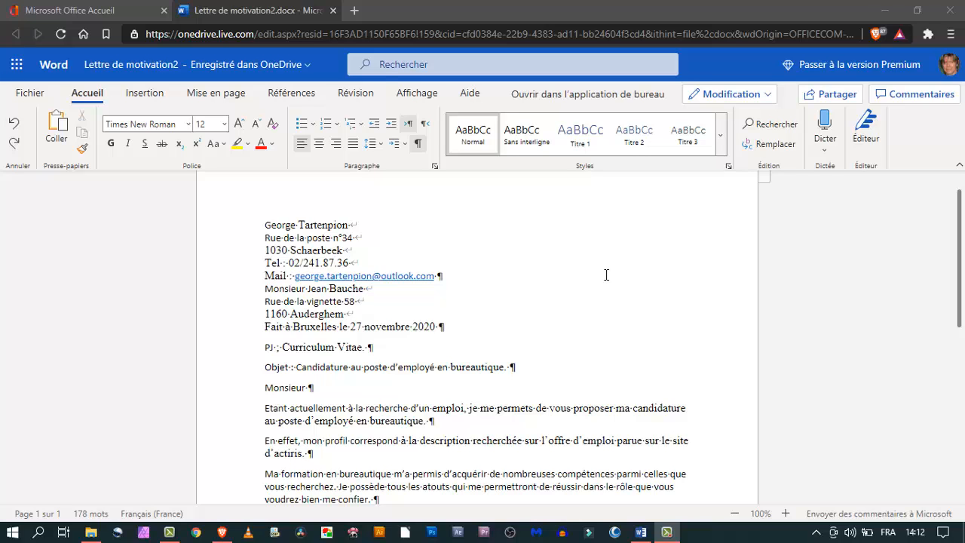
scroll(606, 274, down, 2)
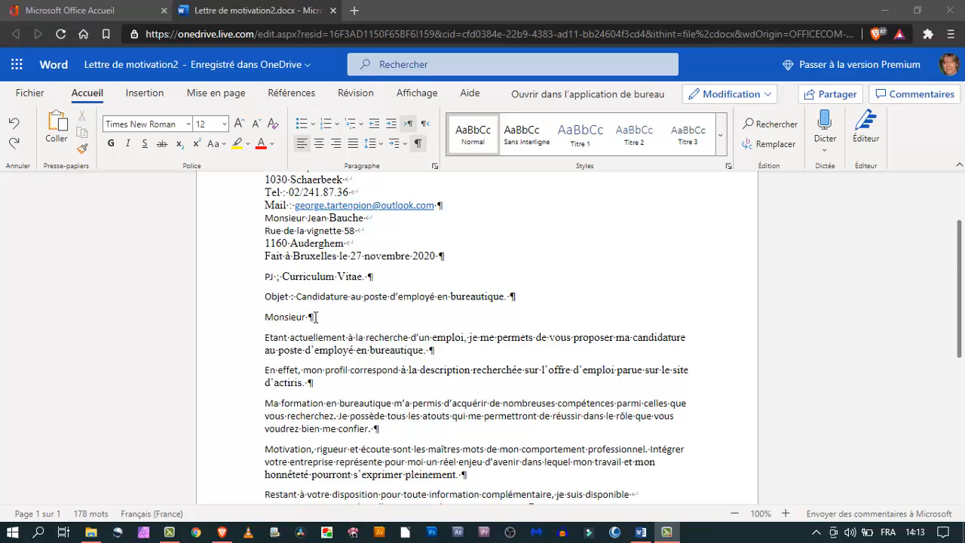
click(315, 316)
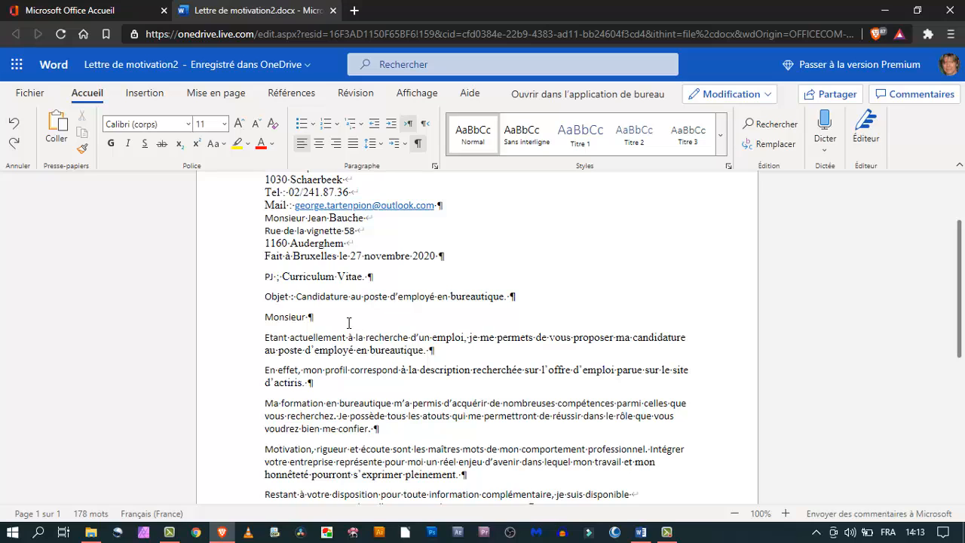
double_click(285, 320)
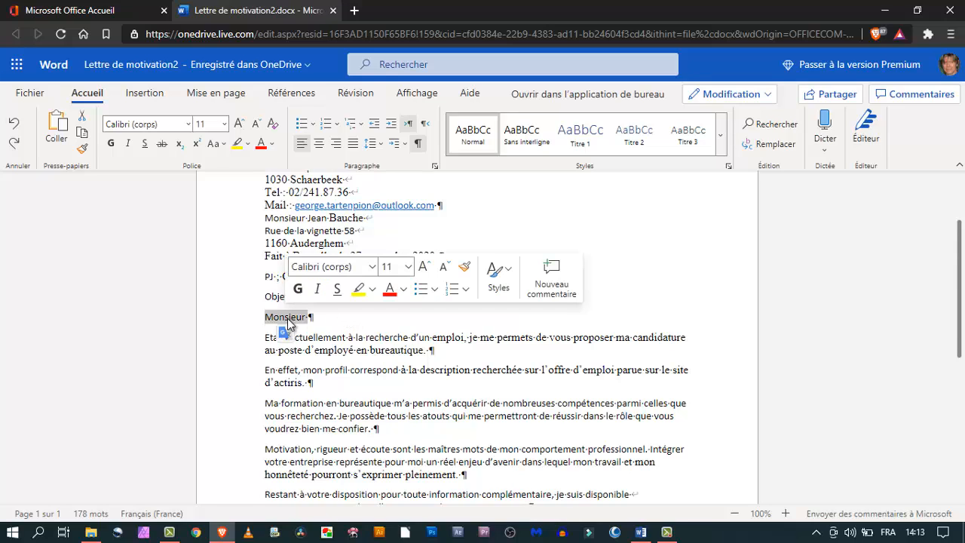
click(321, 316)
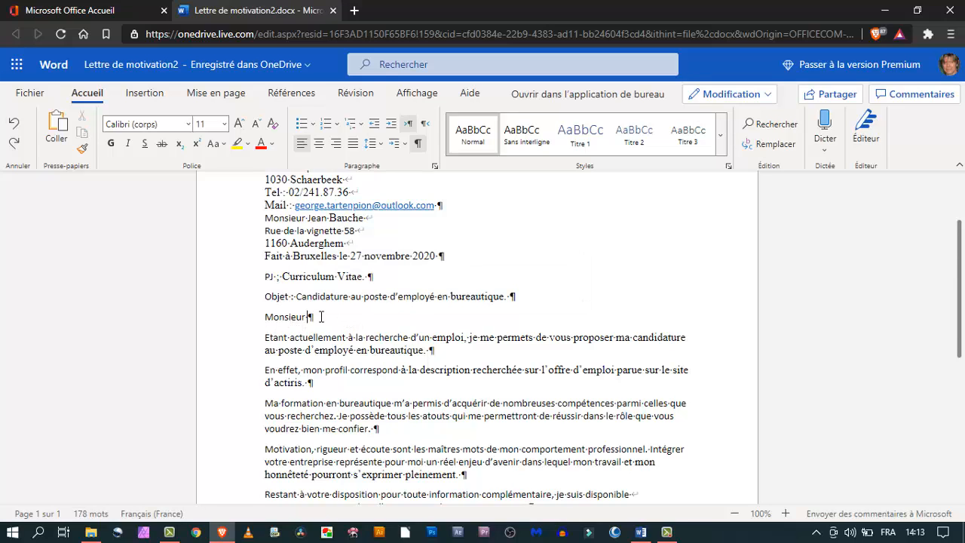
key(BackSpace)
click(435, 165)
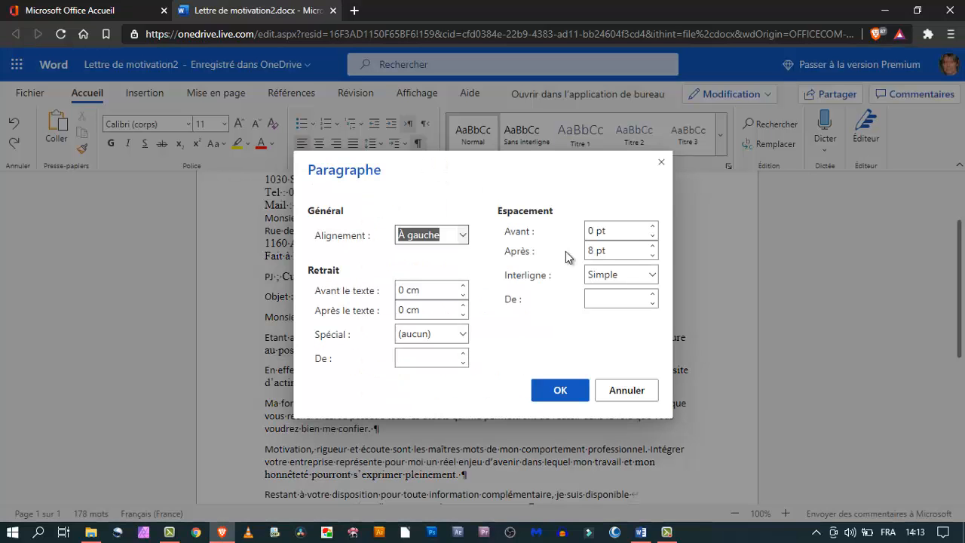
click(652, 226)
click(652, 226)
click(652, 226)
click(653, 226)
click(652, 226)
click(652, 226)
click(653, 227)
click(653, 226)
click(653, 226)
click(653, 226)
click(652, 226)
click(652, 226)
click(653, 226)
click(652, 226)
click(653, 226)
click(652, 226)
click(653, 226)
click(653, 226)
click(653, 226)
click(652, 226)
click(653, 226)
click(652, 227)
click(653, 226)
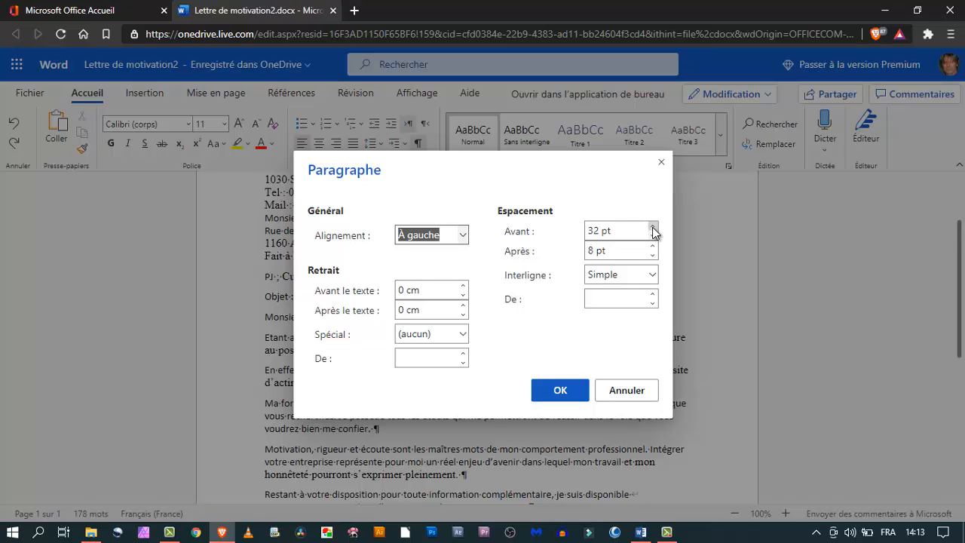
click(560, 390)
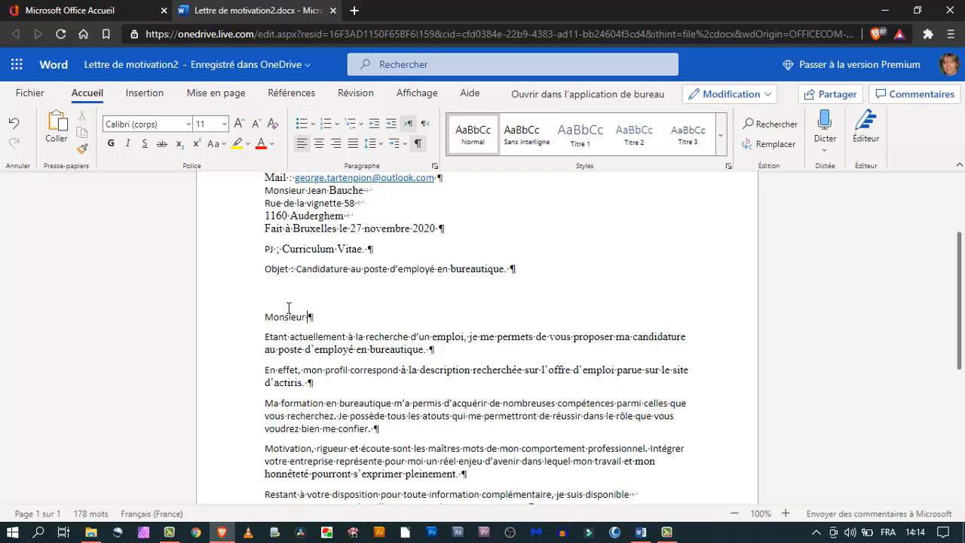
click(265, 271)
click(335, 318)
click(369, 316)
double_click(286, 315)
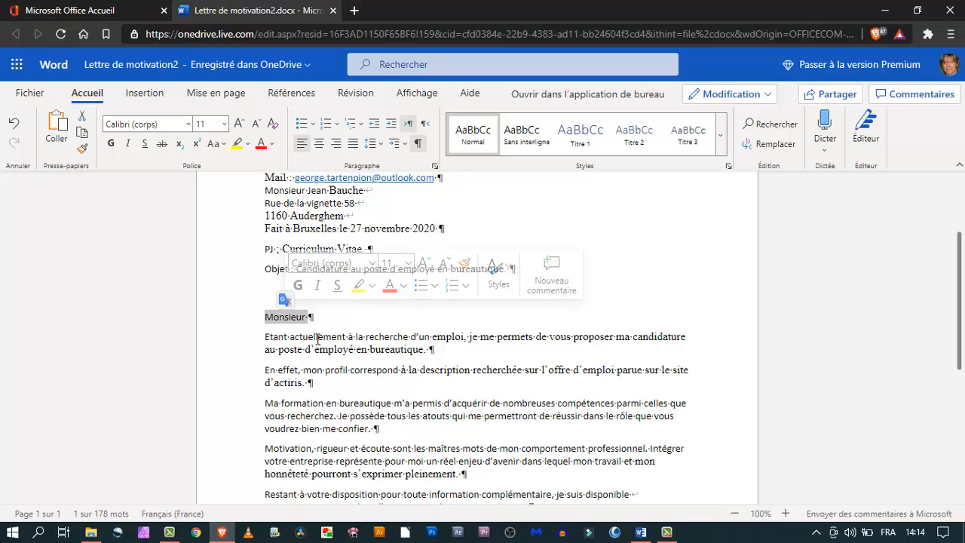
Set the spacing before the "Etant actuellement à la recherche d'un emploi" paragraph to 28 pt
click(317, 339)
triple_click(331, 341)
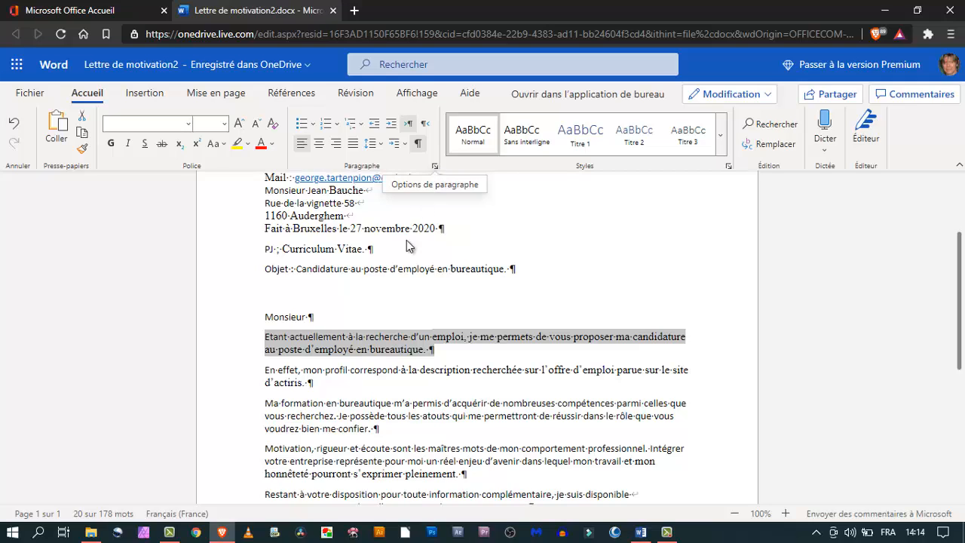
click(435, 167)
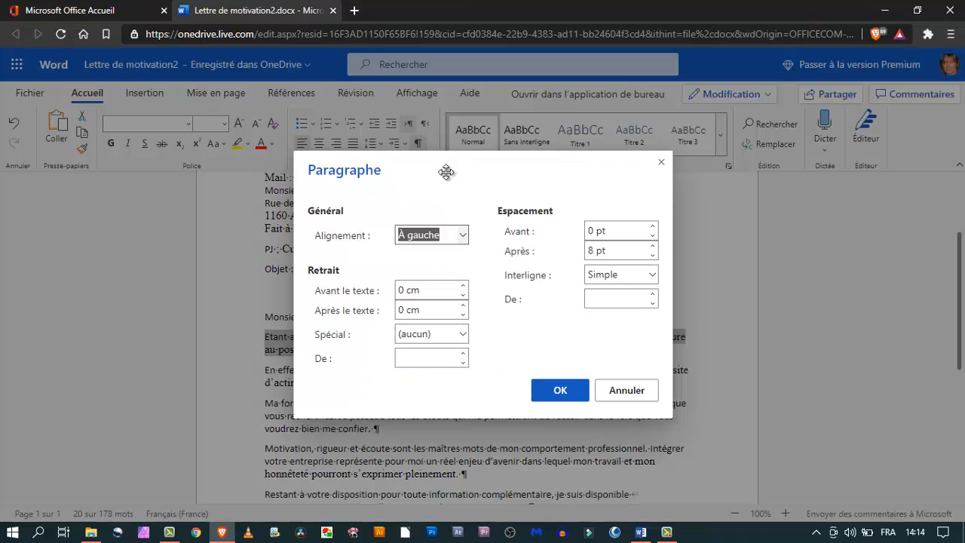
click(652, 226)
triple_click(652, 225)
double_click(651, 225)
triple_click(652, 225)
double_click(652, 225)
triple_click(652, 225)
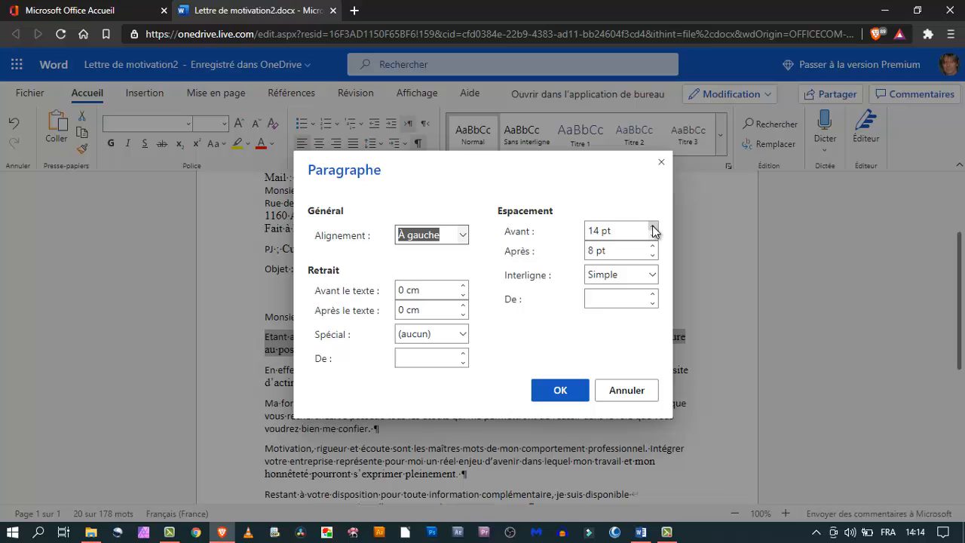
triple_click(652, 225)
click(652, 225)
triple_click(652, 225)
double_click(652, 225)
double_click(651, 225)
click(652, 226)
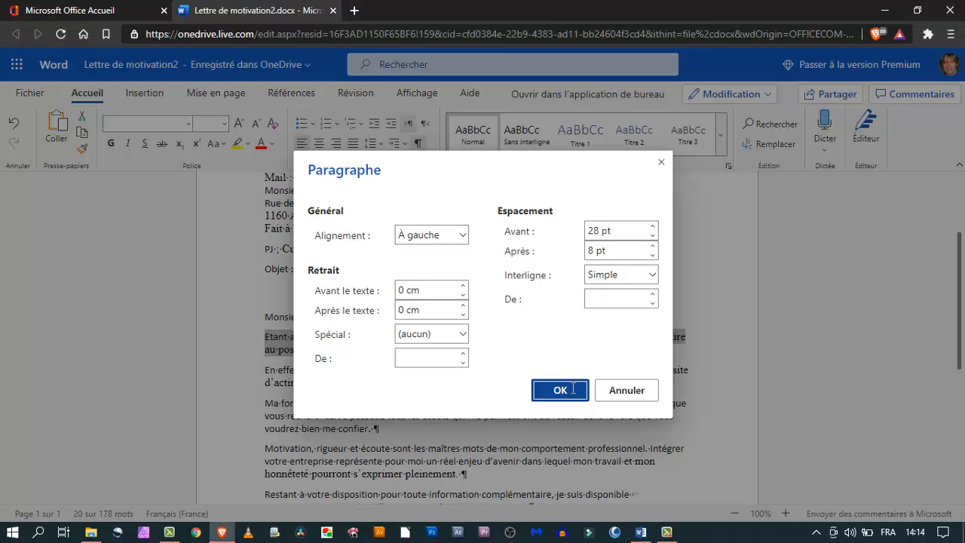
click(558, 389)
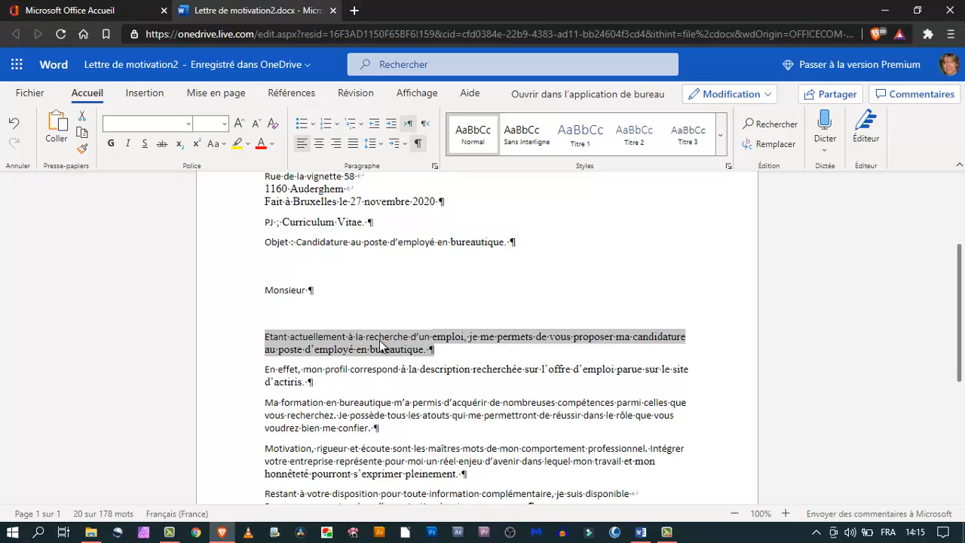
Change the spacing before the "Etant actuellement" paragraph to 12 pt
click(358, 338)
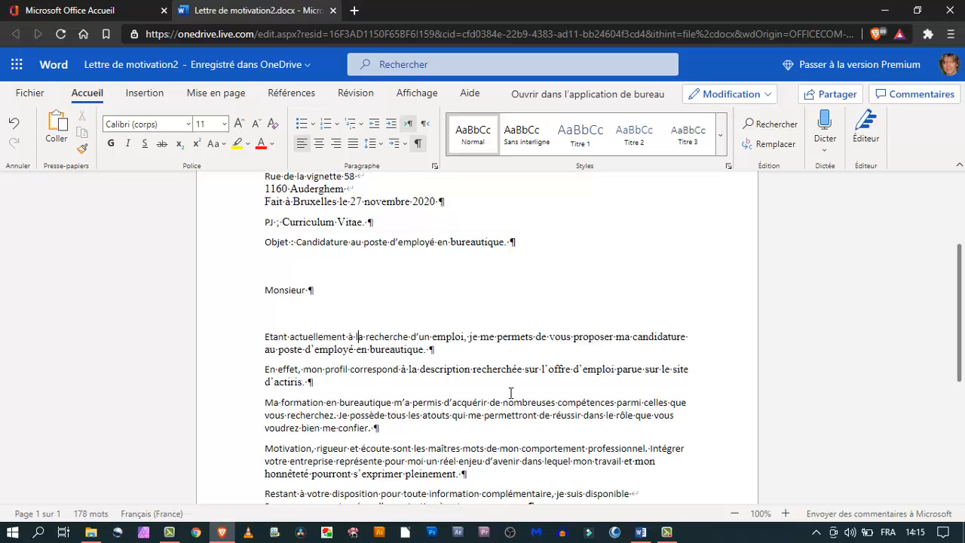
click(438, 352)
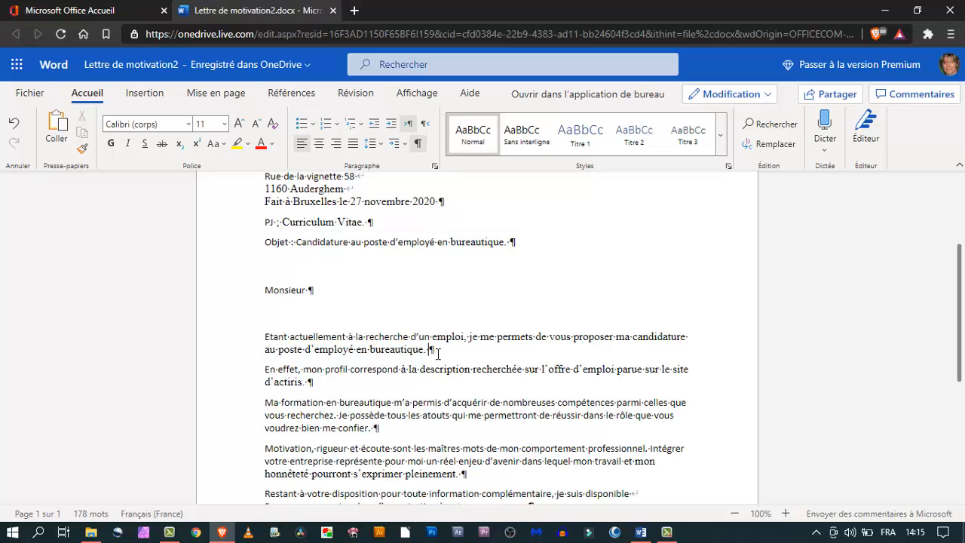
click(390, 337)
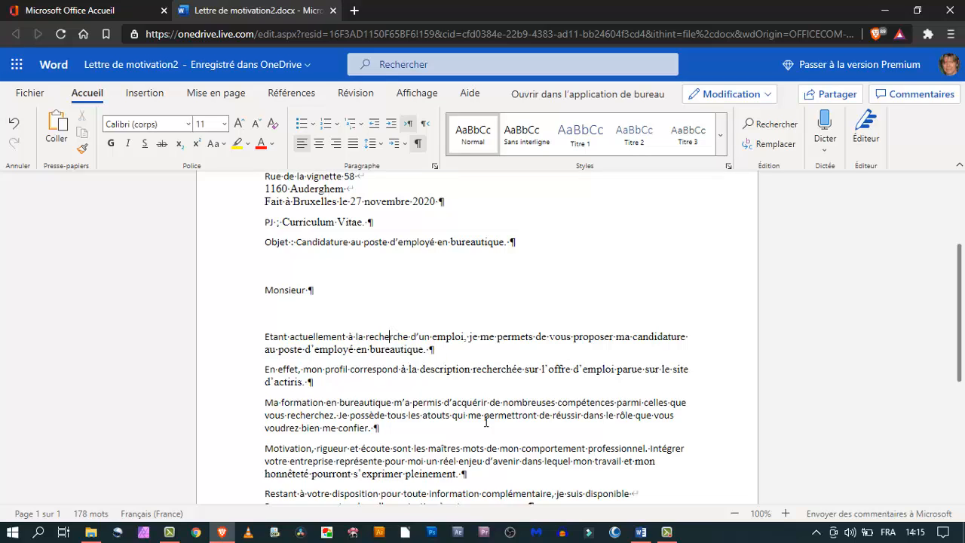
click(435, 166)
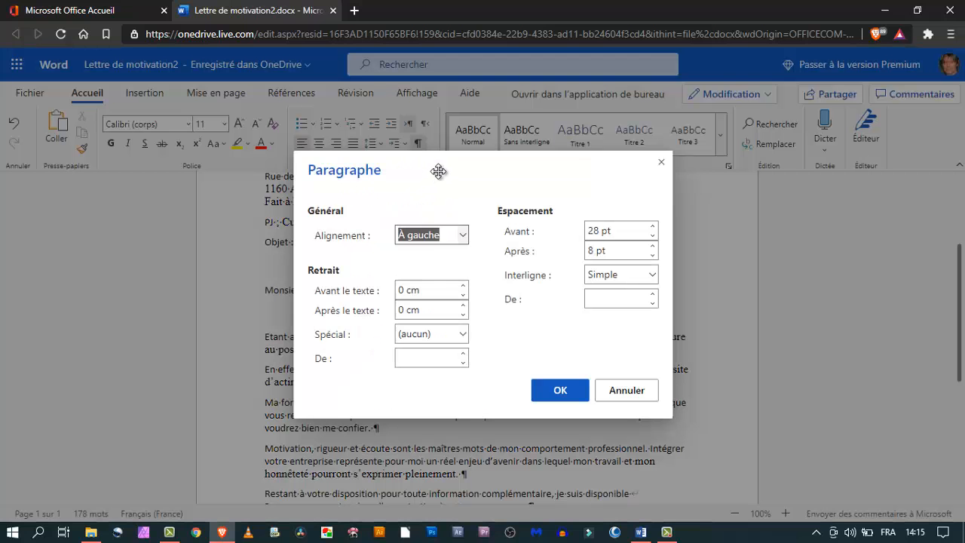
click(595, 233)
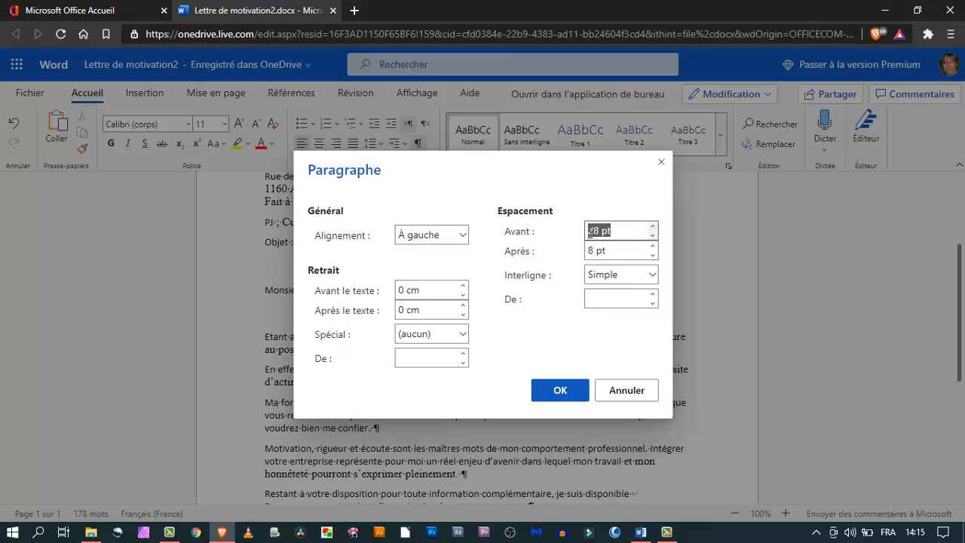
text(12)
click(558, 390)
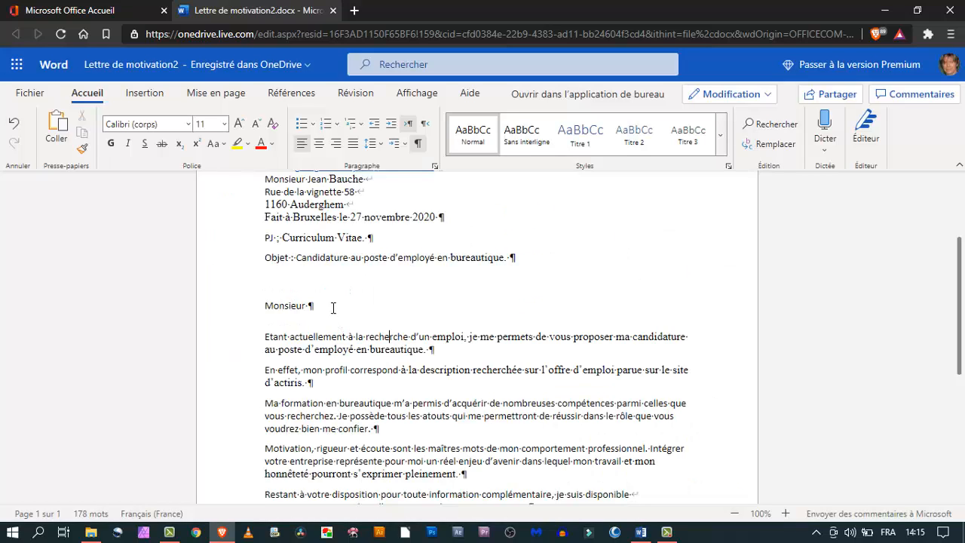
Reset the spacing before the "Etant actuellement" paragraph to 0 pt
click(435, 166)
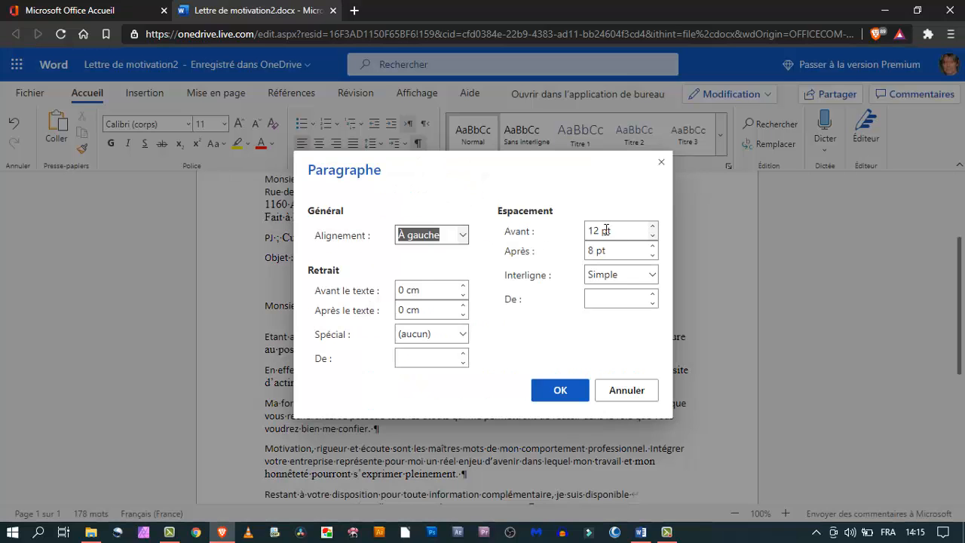
triple_click(596, 228)
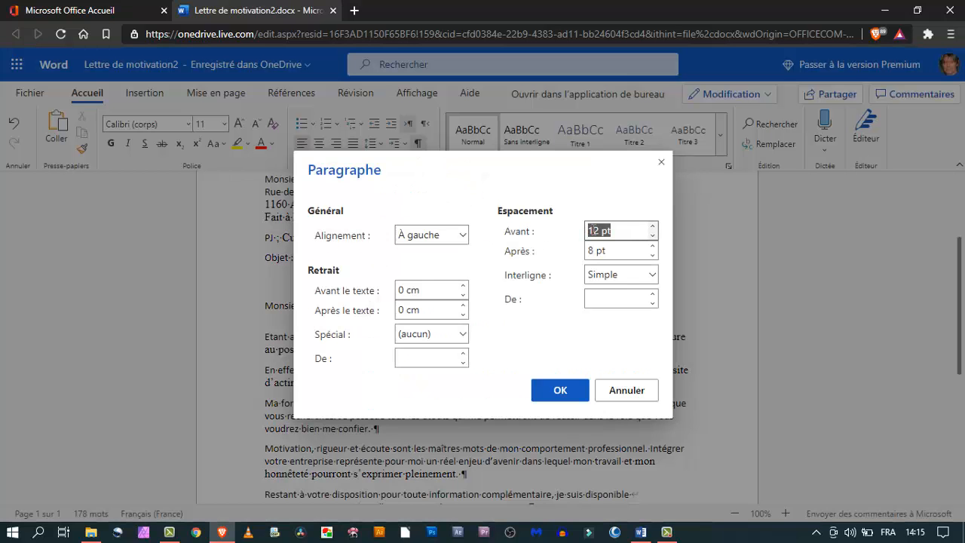
text(0)
click(549, 390)
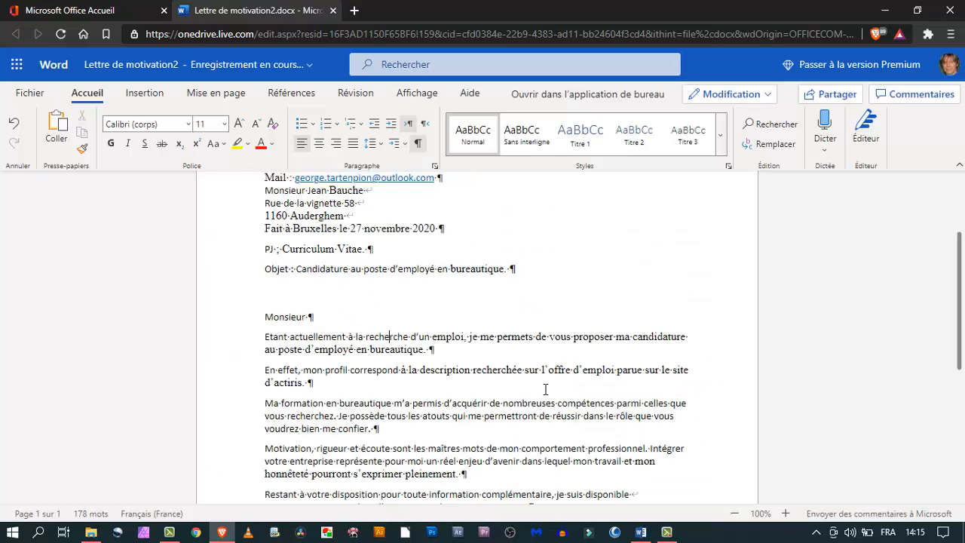
Review the layout and fonts of the whole letter, from the sender's details down to the closing signature
click(351, 317)
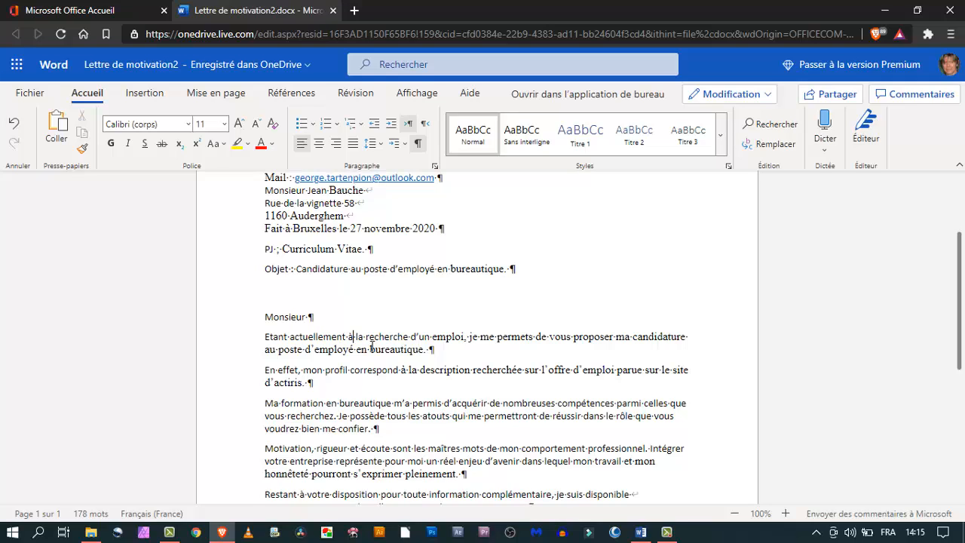
click(467, 336)
click(470, 354)
scroll(598, 306, up, 3)
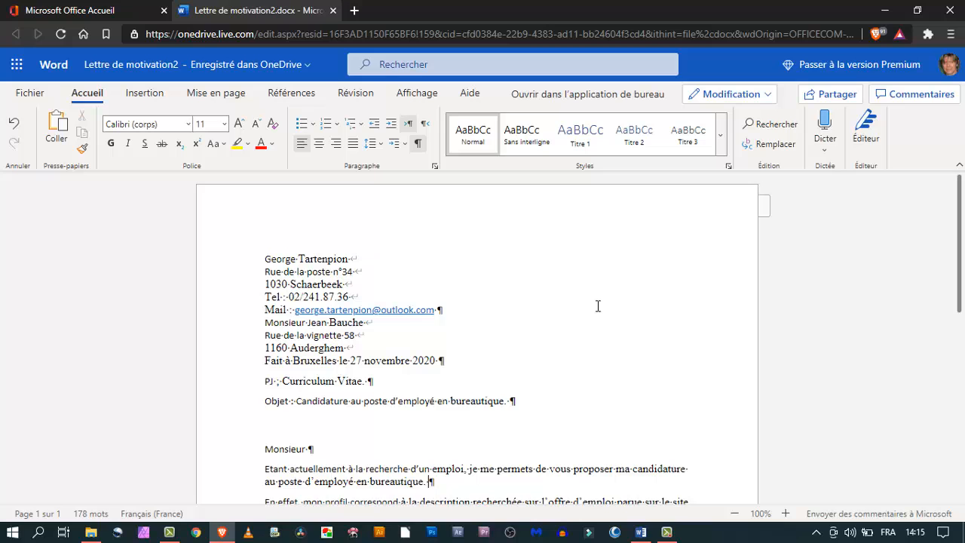
scroll(598, 306, down, 3)
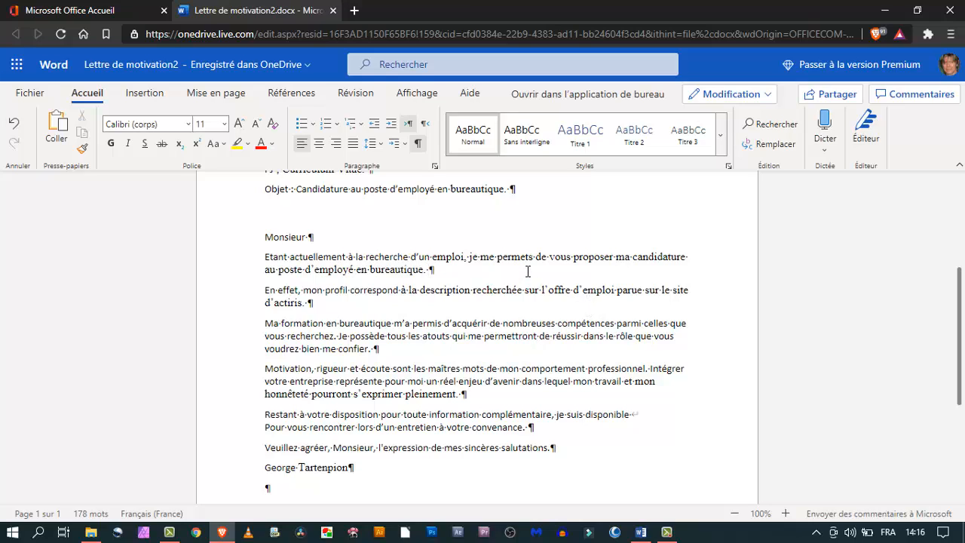
click(446, 257)
click(353, 258)
scroll(464, 336, up, 3)
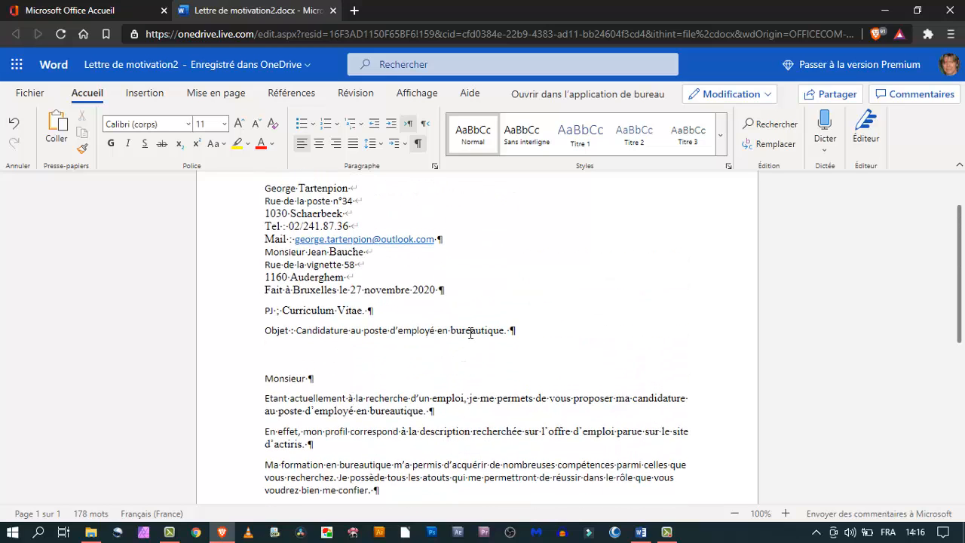
scroll(605, 328, up, 2)
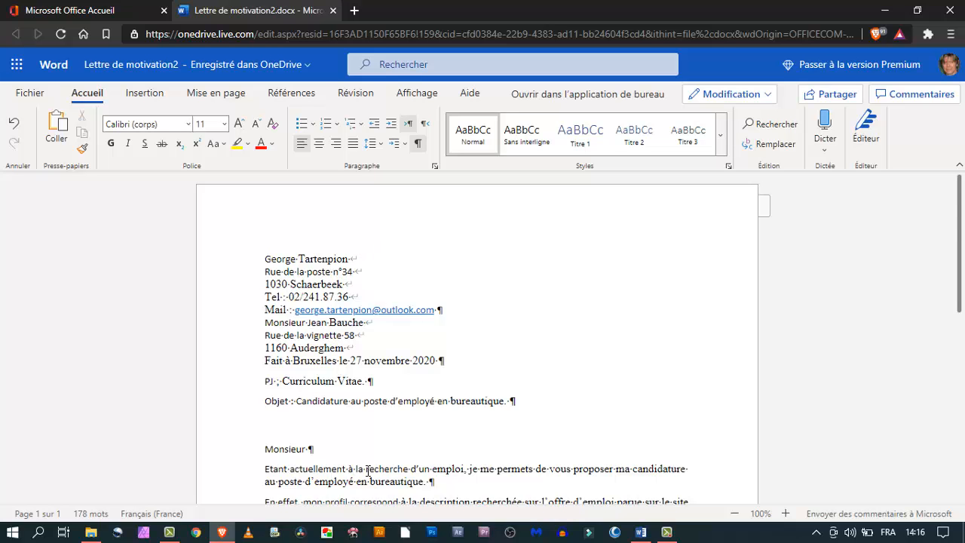
scroll(367, 470, down, 10)
scroll(368, 471, up, 9)
scroll(367, 470, up, 1)
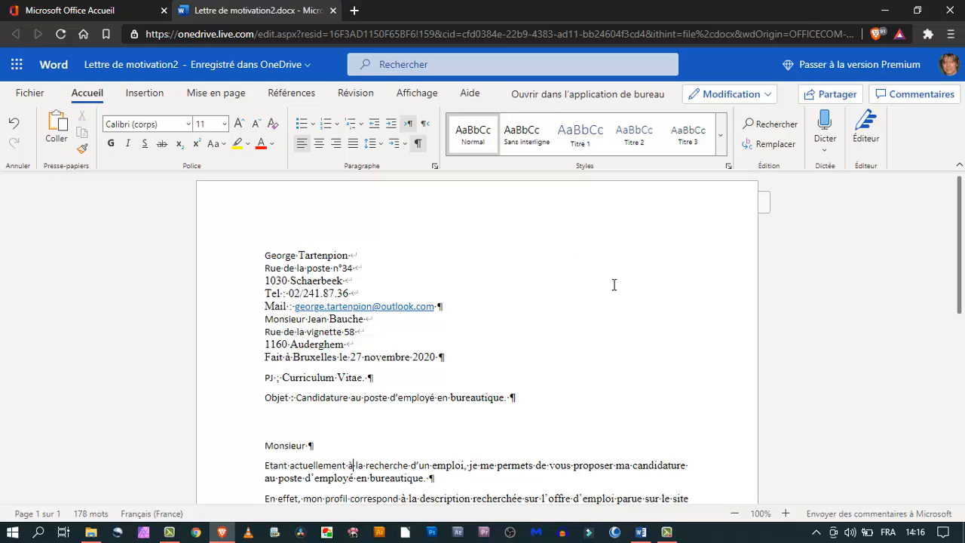
Select the entire letter and apply the Century Gothic font to all of its text
click(526, 339)
click(624, 457)
key(ctrl+a)
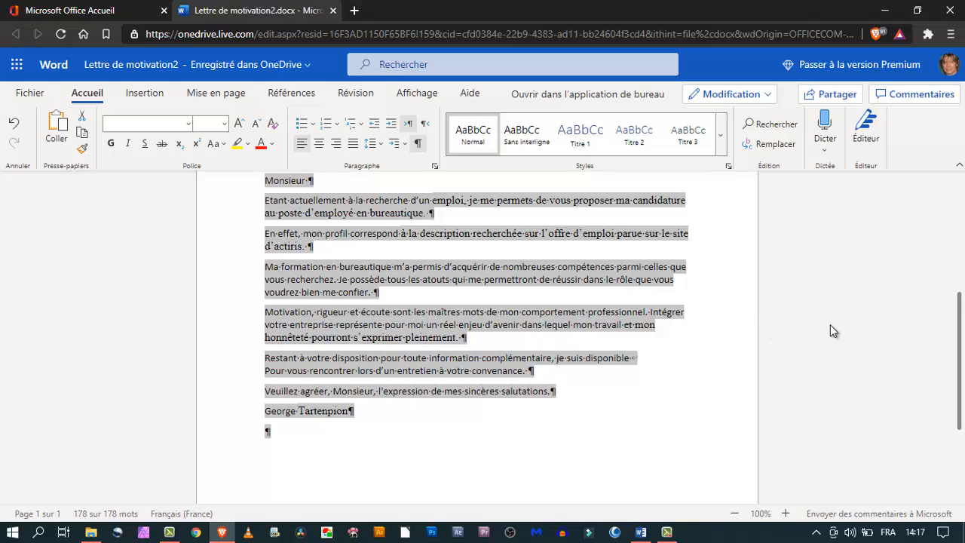
scroll(505, 321, up, 3)
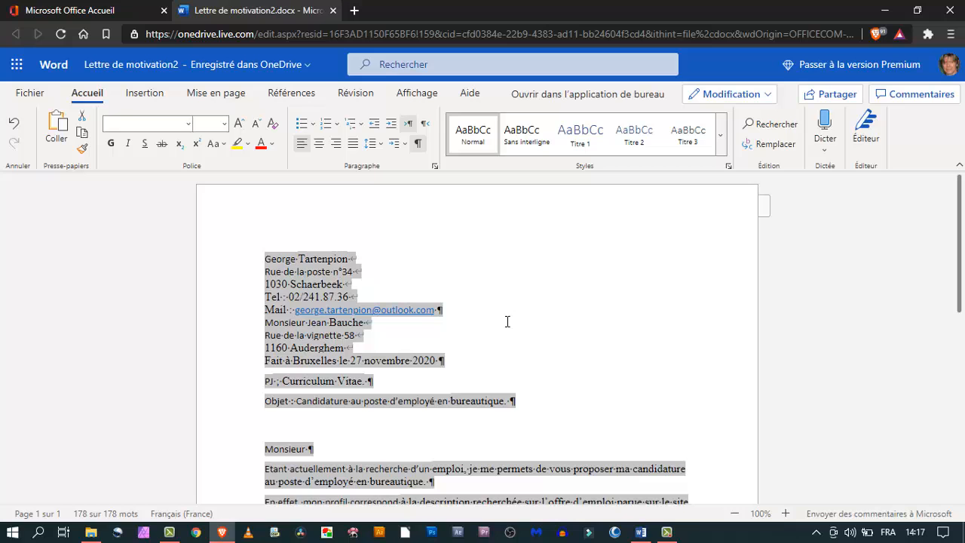
scroll(508, 321, down, 3)
scroll(507, 321, up, 3)
scroll(508, 321, down, 5)
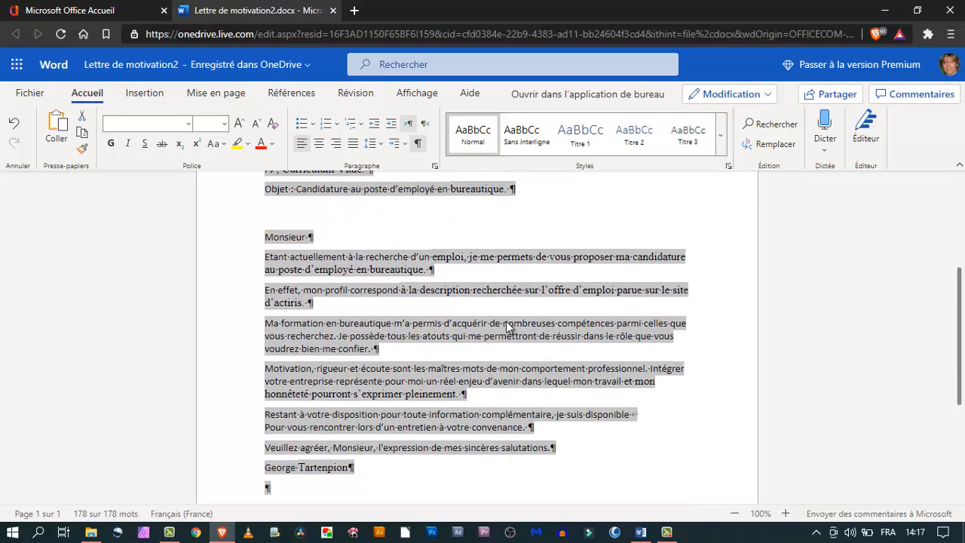
scroll(507, 325, up, 2)
scroll(506, 321, up, 2)
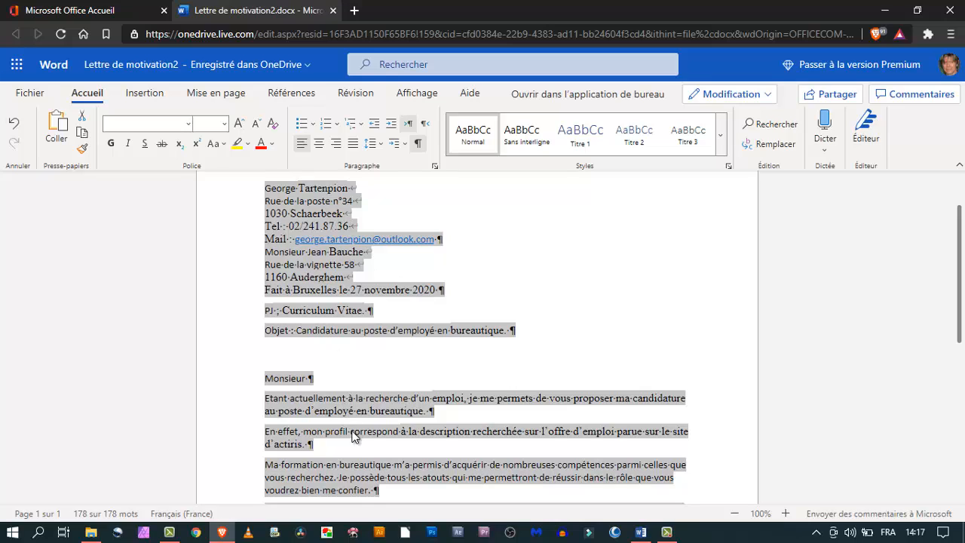
click(189, 125)
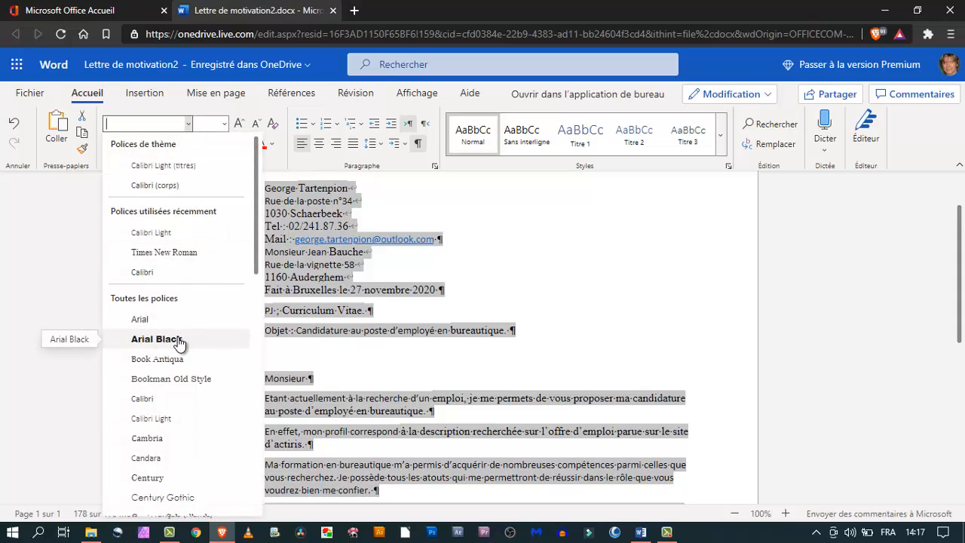
scroll(179, 340, down, 1)
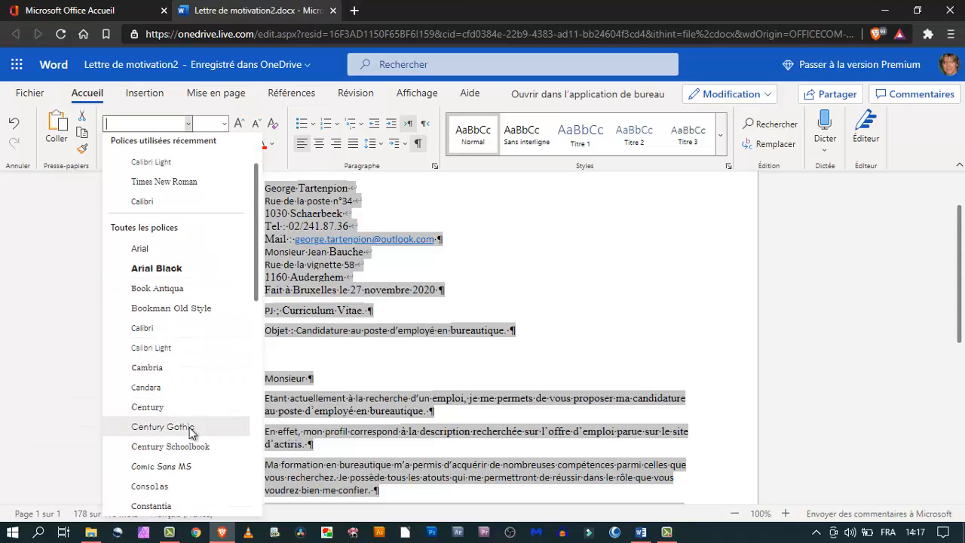
click(190, 427)
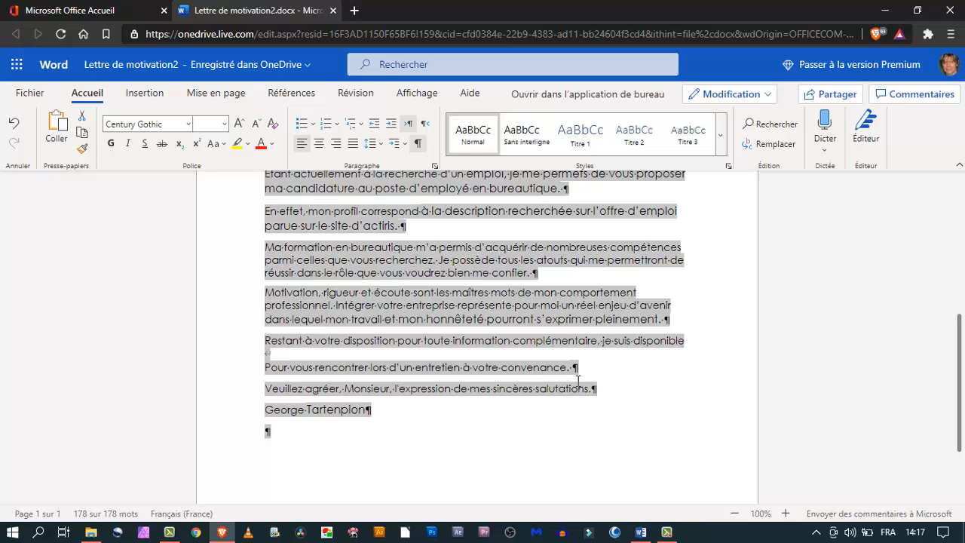
Set the font size of the entire selected letter to 12
scroll(657, 408, up, 5)
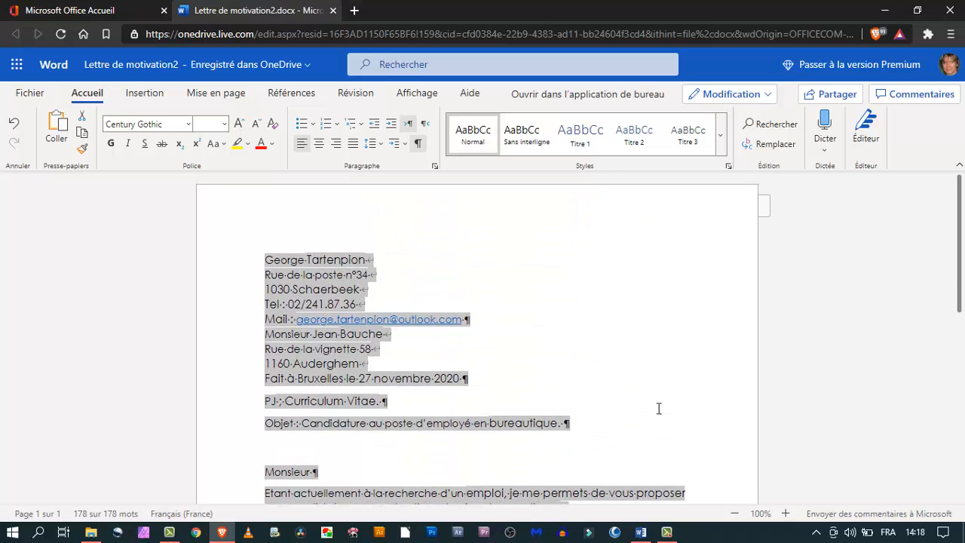
scroll(658, 407, down, 2)
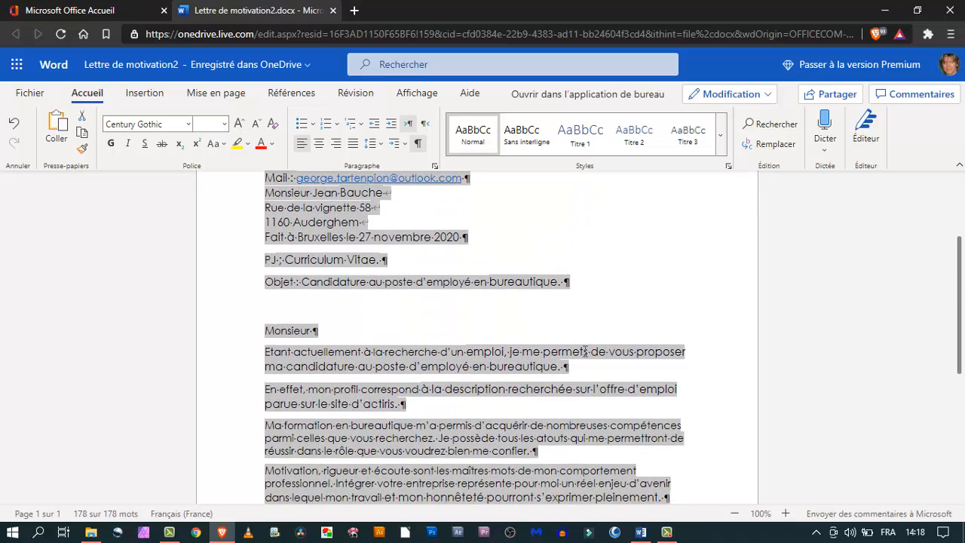
click(224, 124)
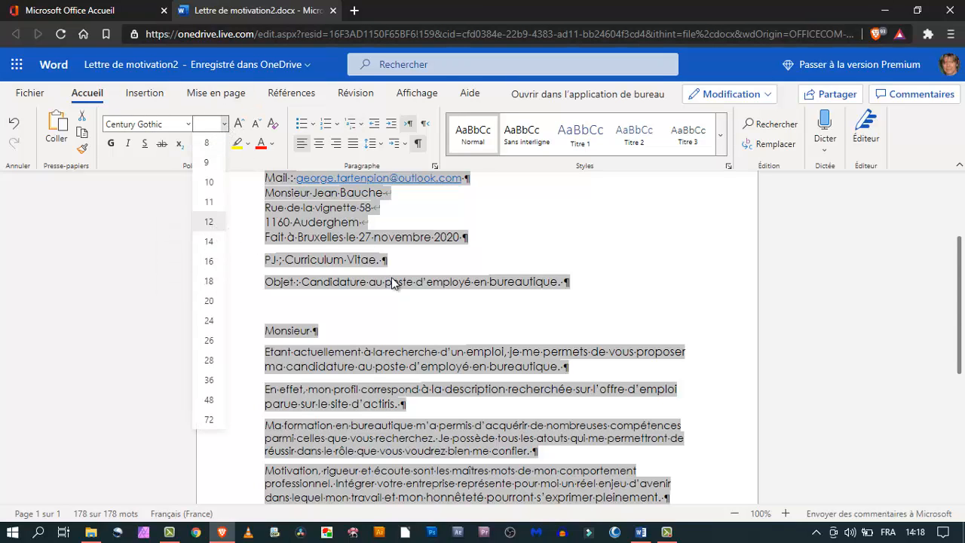
scroll(588, 385, down, 3)
scroll(588, 385, up, 5)
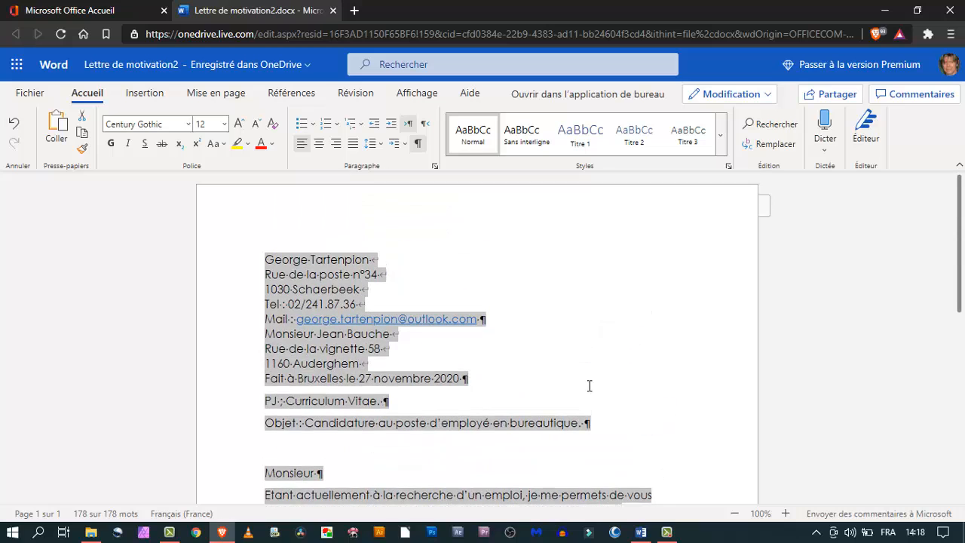
Deselect the text and check the font and size throughout the letter, from the sender's details to the closing lines
scroll(588, 385, down, 2)
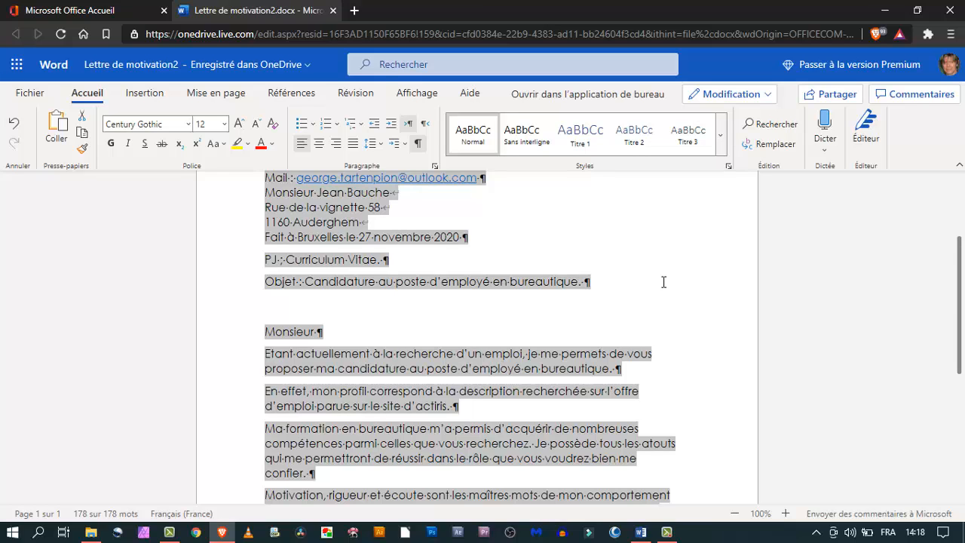
scroll(663, 282, up, 1)
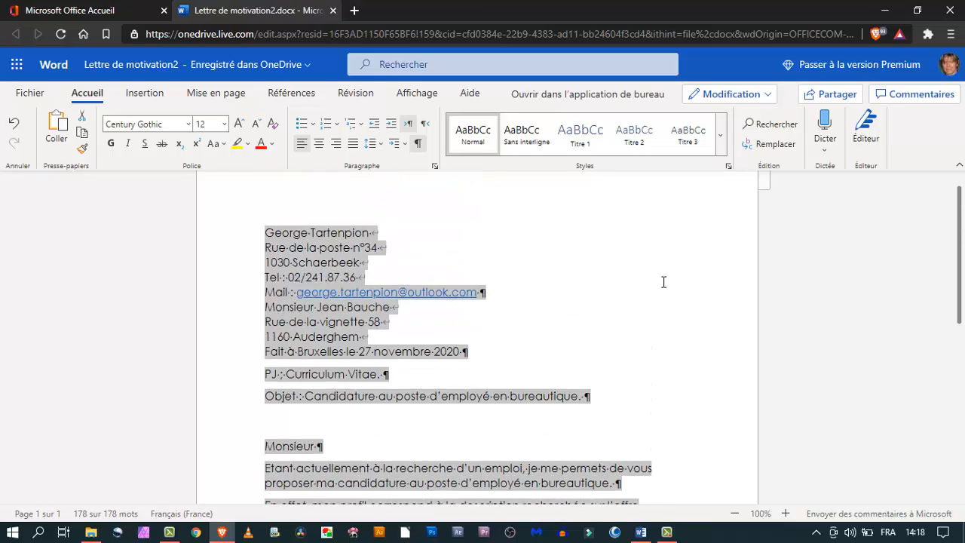
click(663, 281)
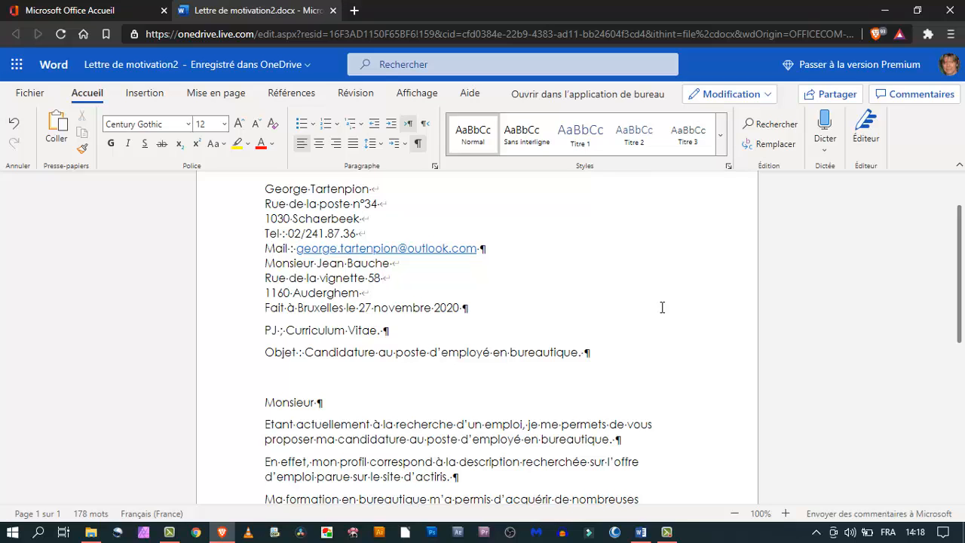
scroll(662, 307, up, 1)
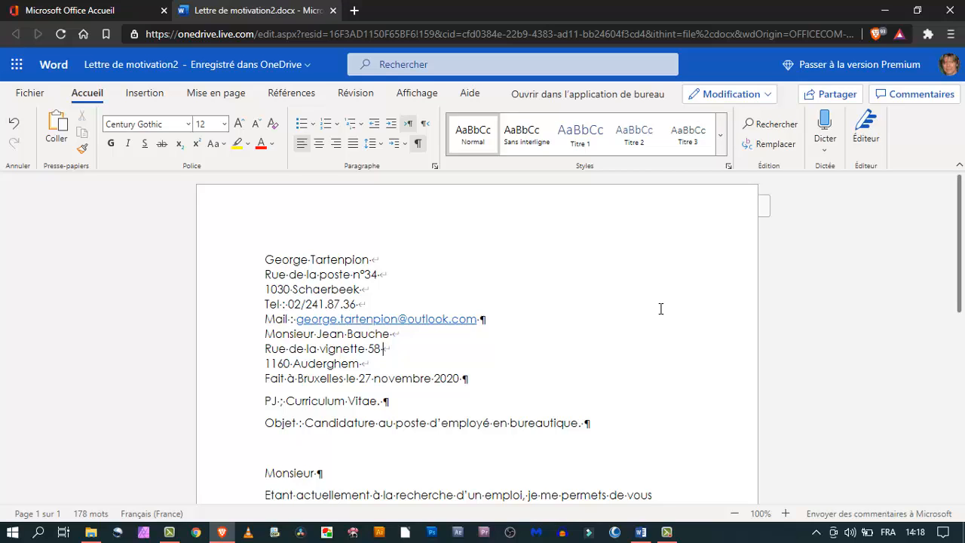
scroll(660, 308, down, 1)
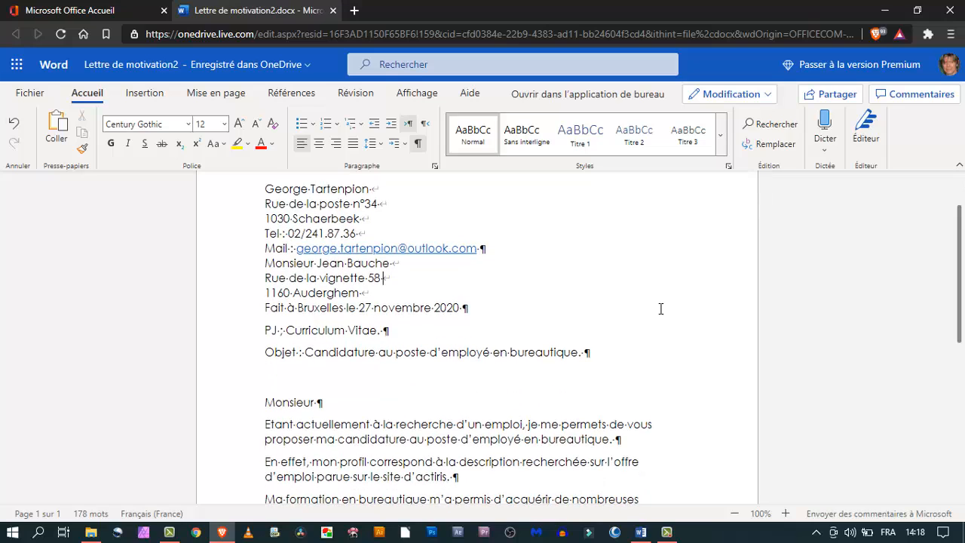
scroll(660, 308, down, 5)
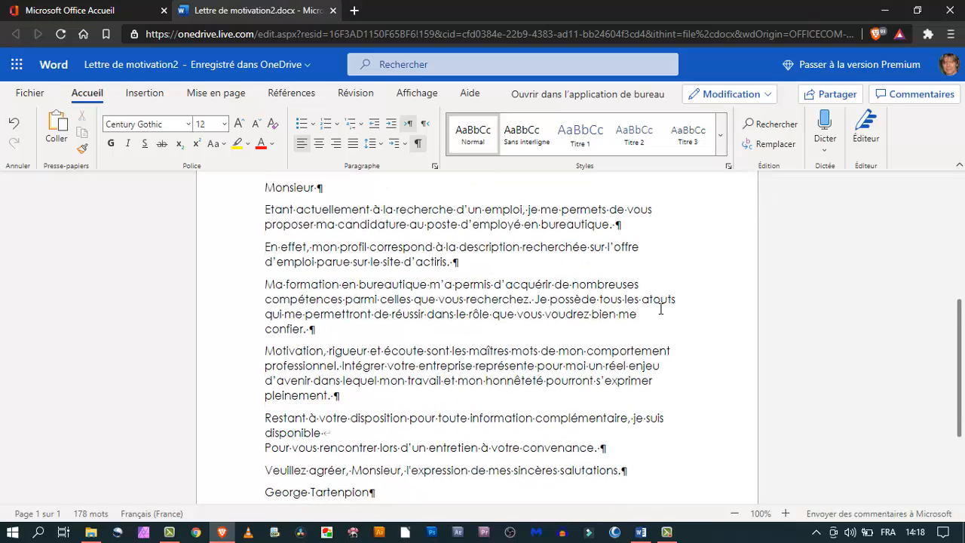
scroll(660, 308, up, 6)
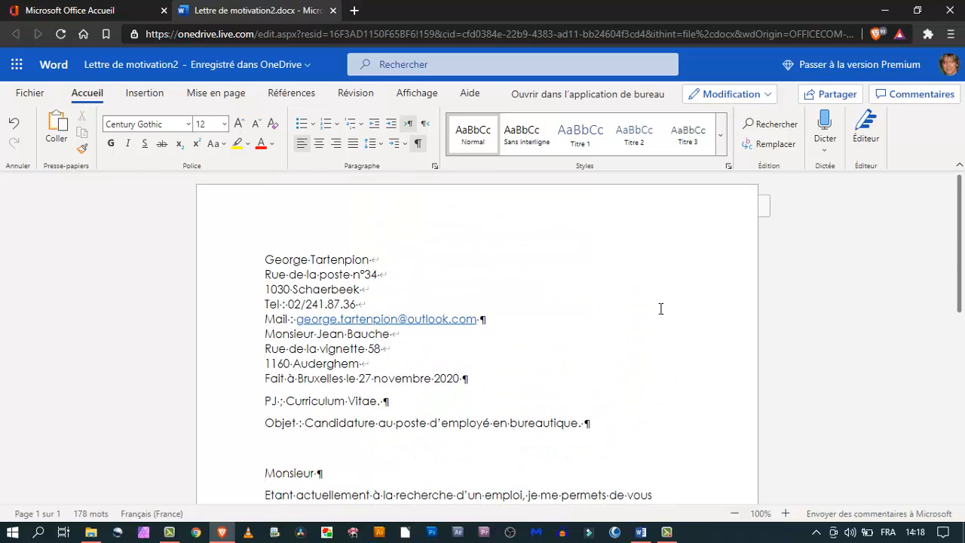
scroll(660, 309, down, 2)
scroll(660, 308, down, 2)
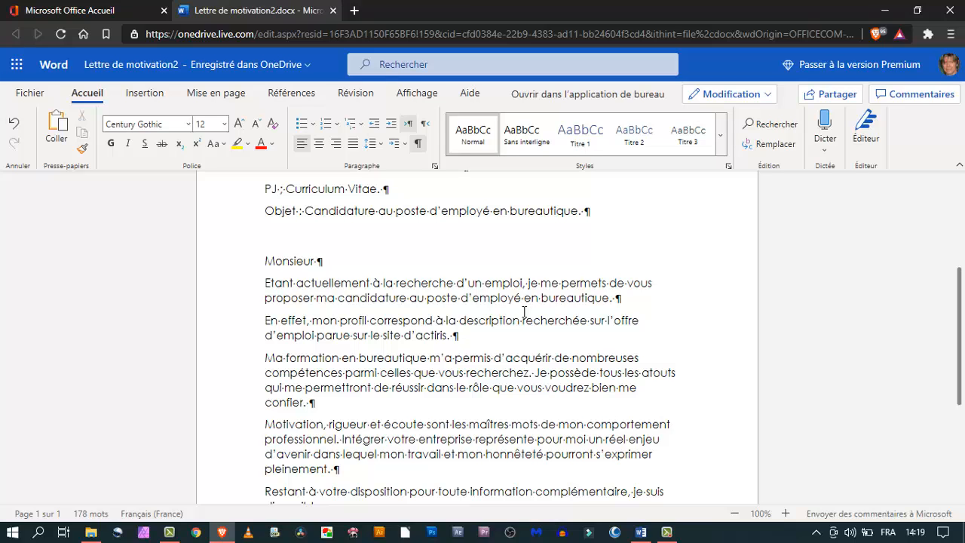
scroll(455, 352, up, 1)
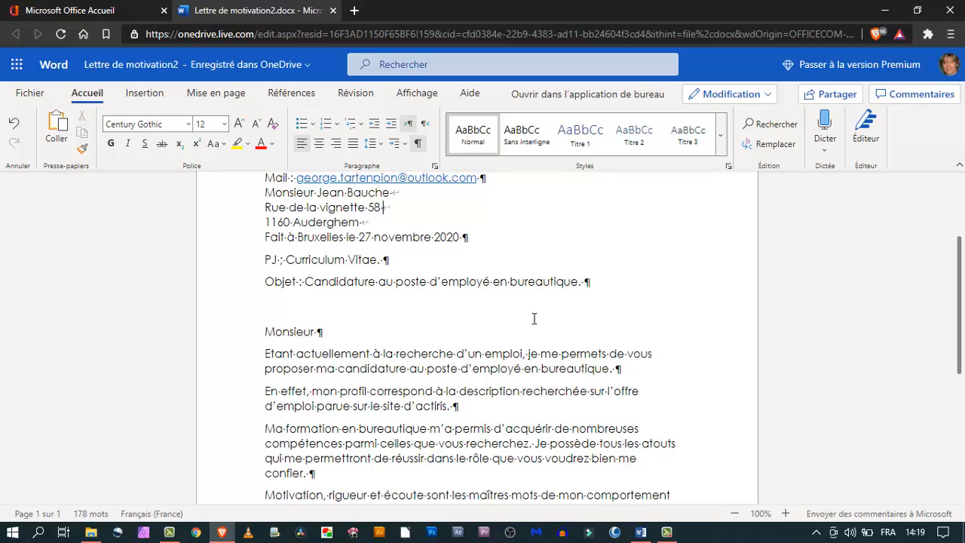
Make the labels "Objet" and "PJ" bold above the letter's salutation
double_click(279, 281)
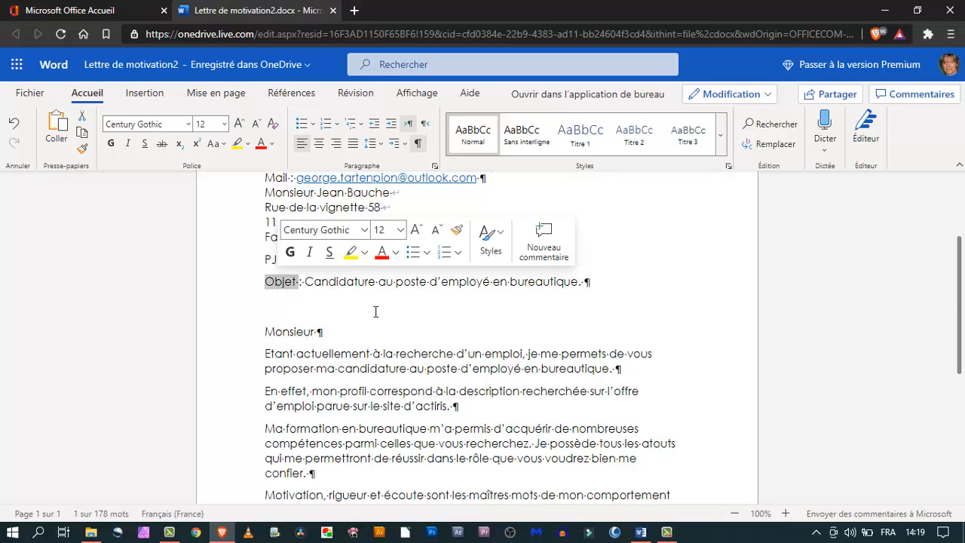
click(111, 144)
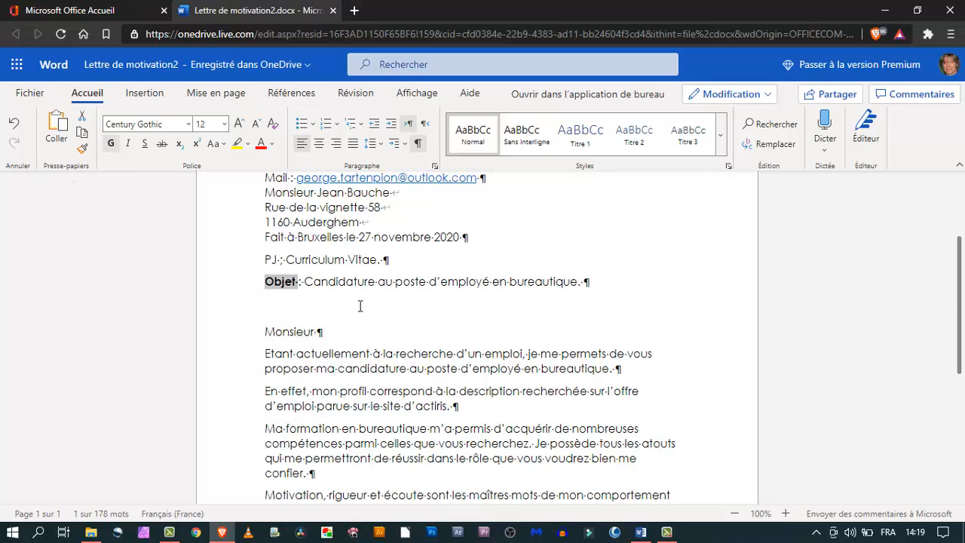
double_click(272, 260)
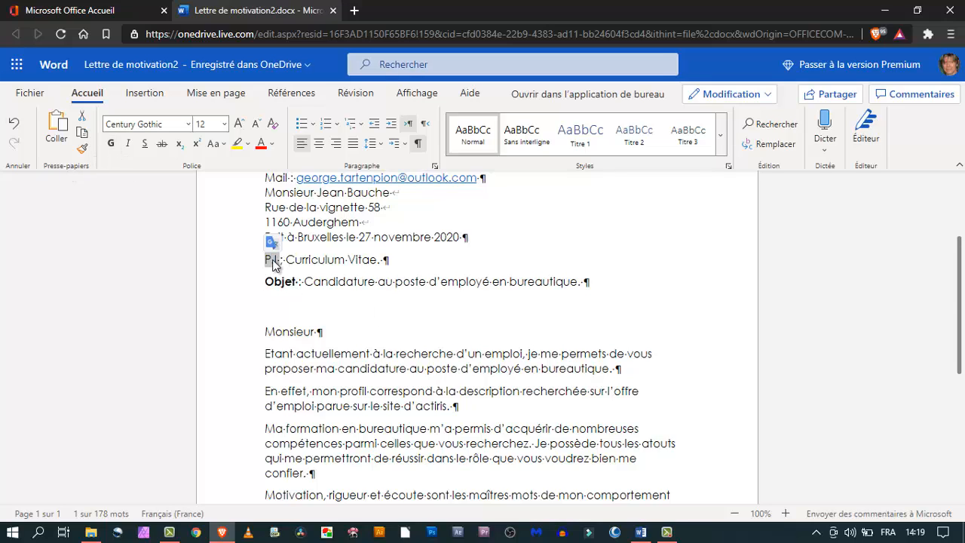
click(111, 144)
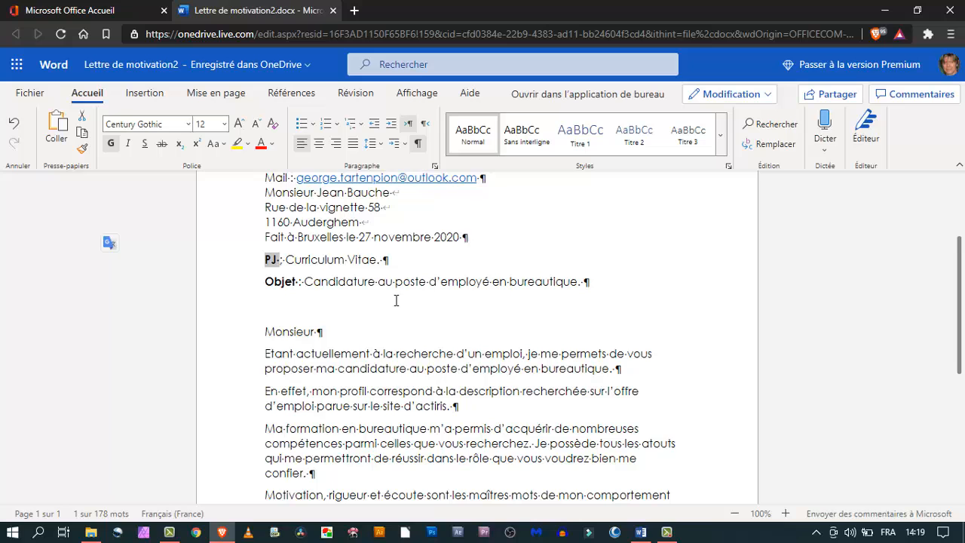
click(633, 294)
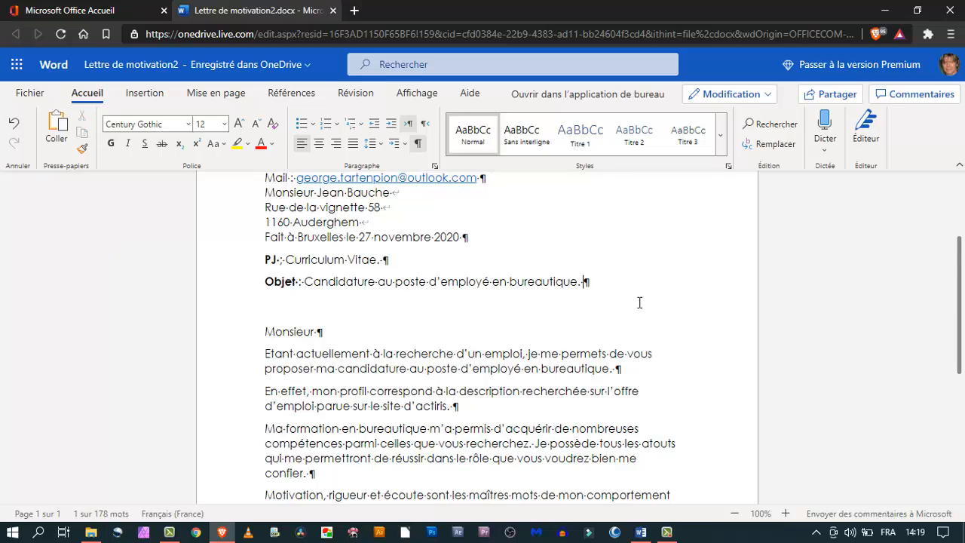
Examine the header block, the word "bureautique" in the subject line, the body paragraphs and the space below the signature
scroll(650, 322, down, 2)
scroll(651, 322, up, 3)
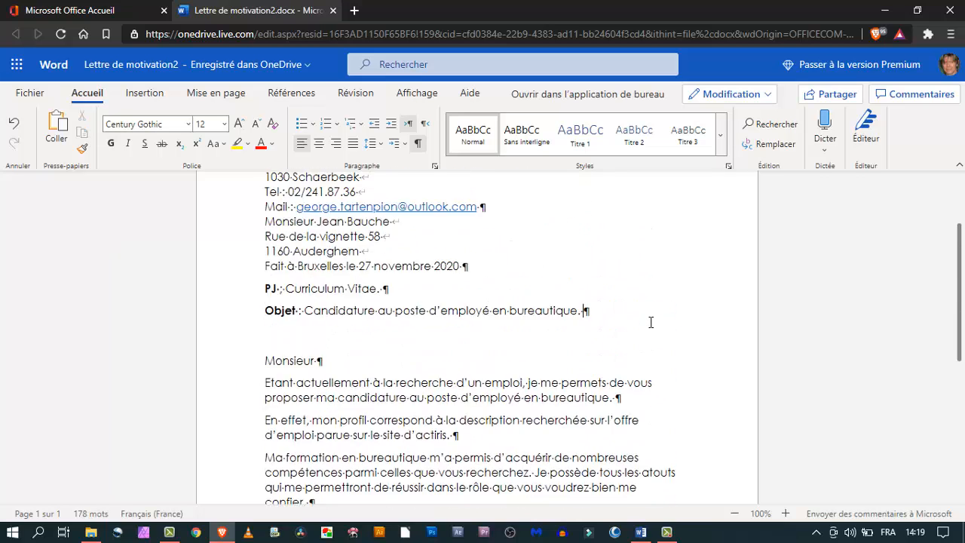
scroll(651, 322, up, 1)
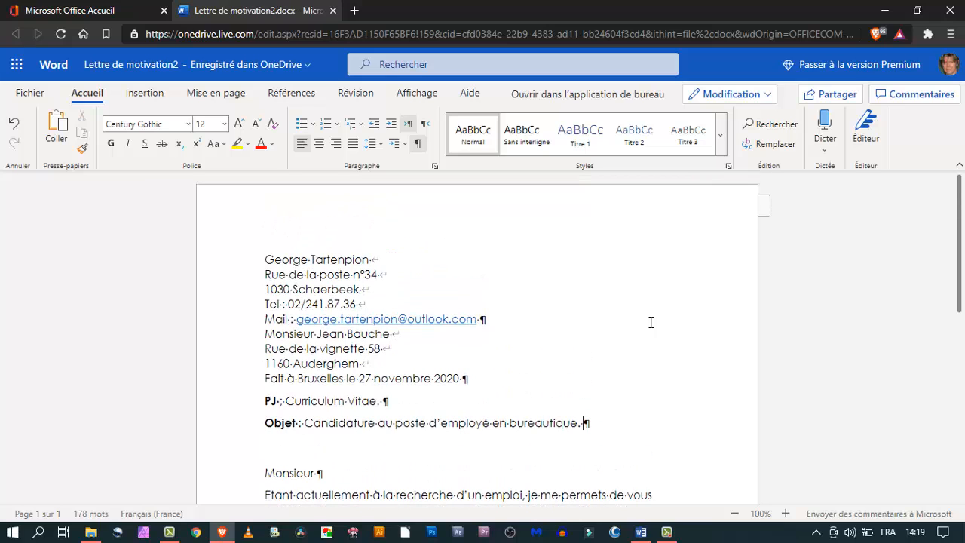
scroll(650, 322, down, 3)
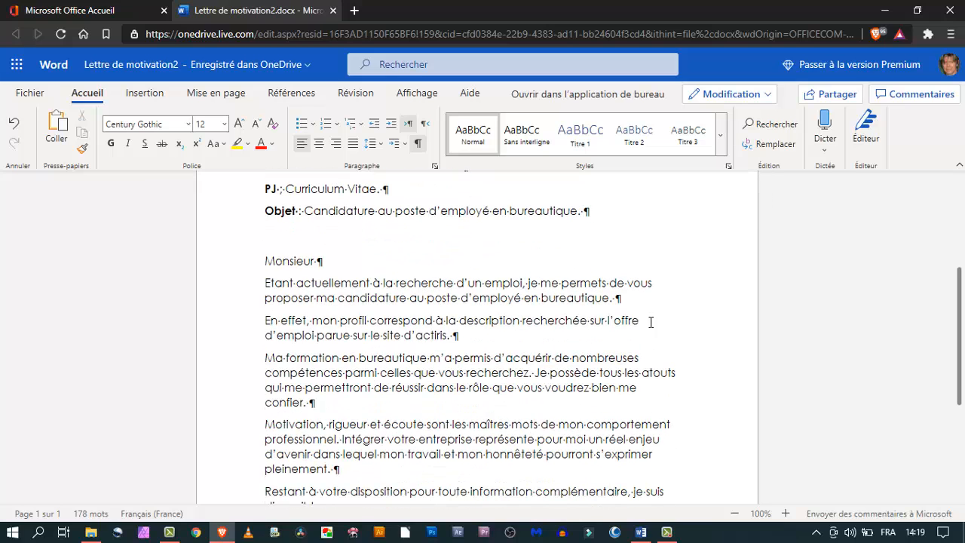
double_click(556, 211)
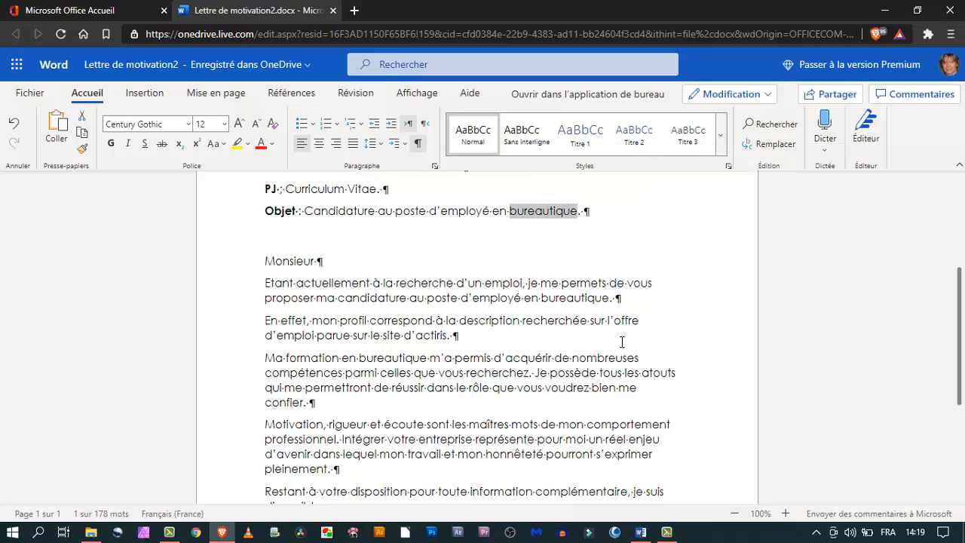
scroll(656, 295, up, 2)
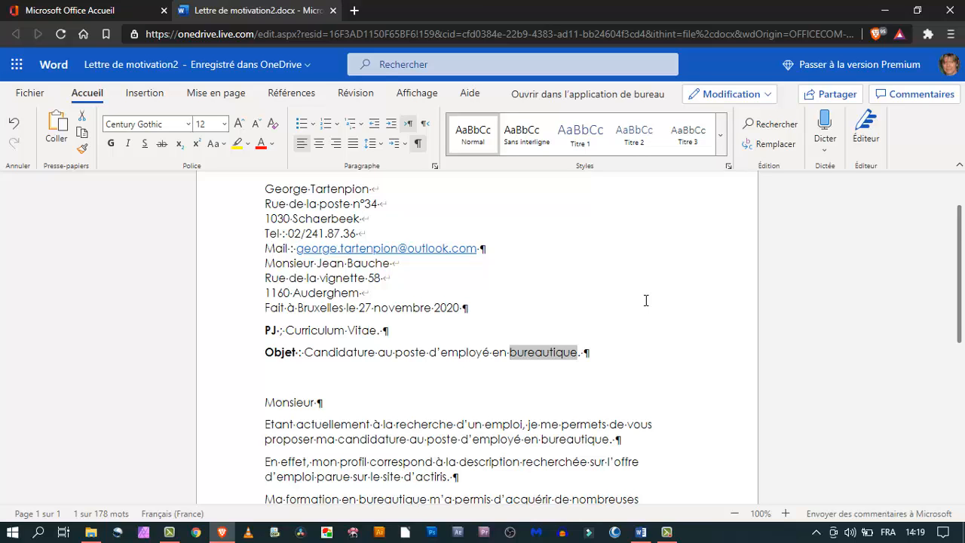
scroll(645, 300, down, 1)
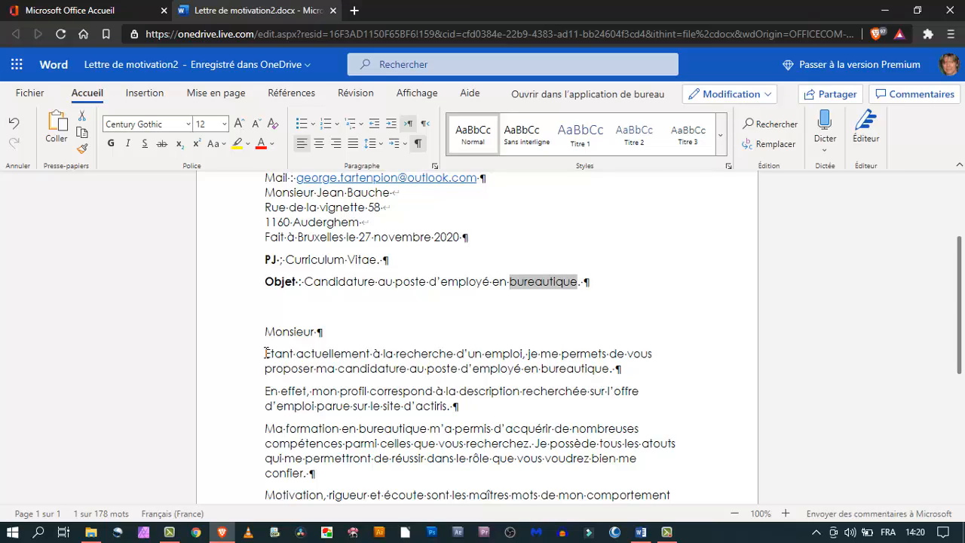
scroll(389, 358, down, 3)
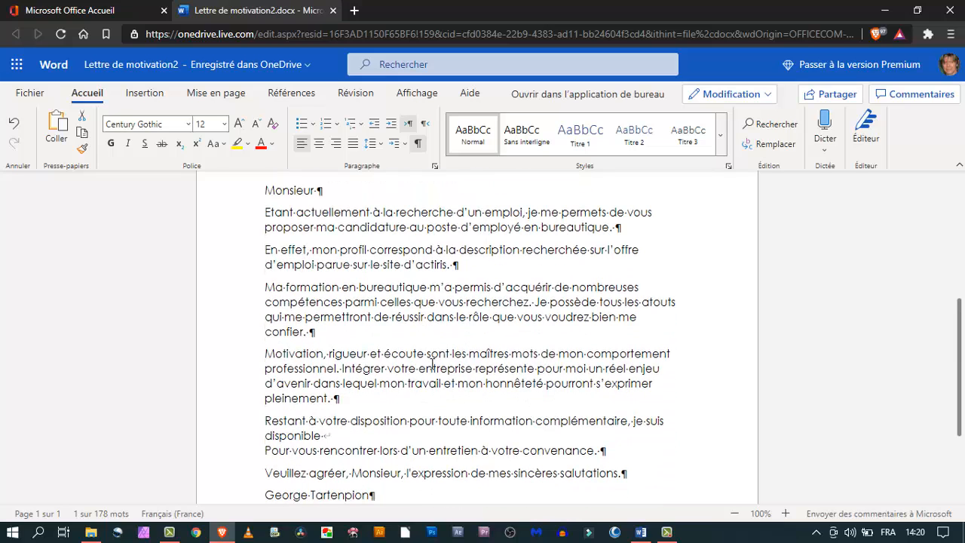
scroll(431, 364, down, 2)
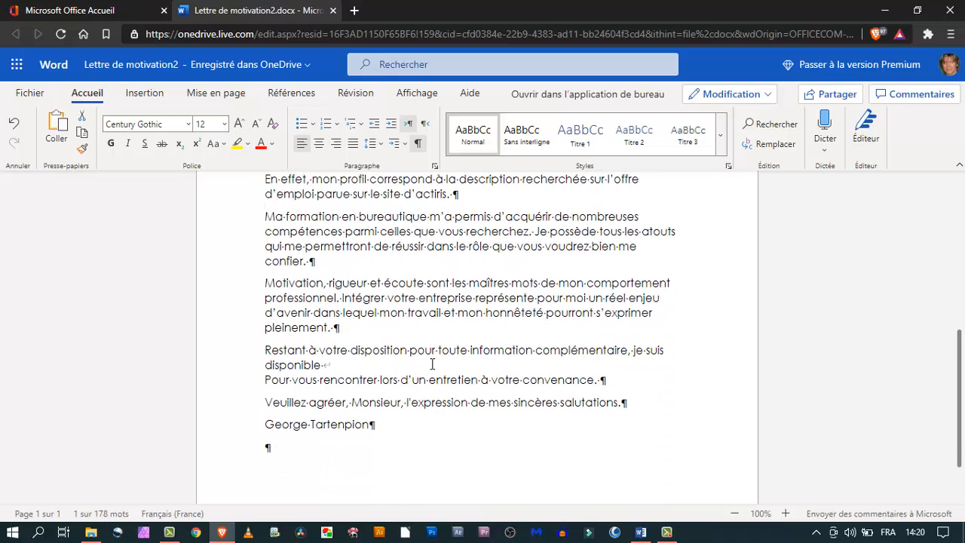
scroll(432, 364, up, 6)
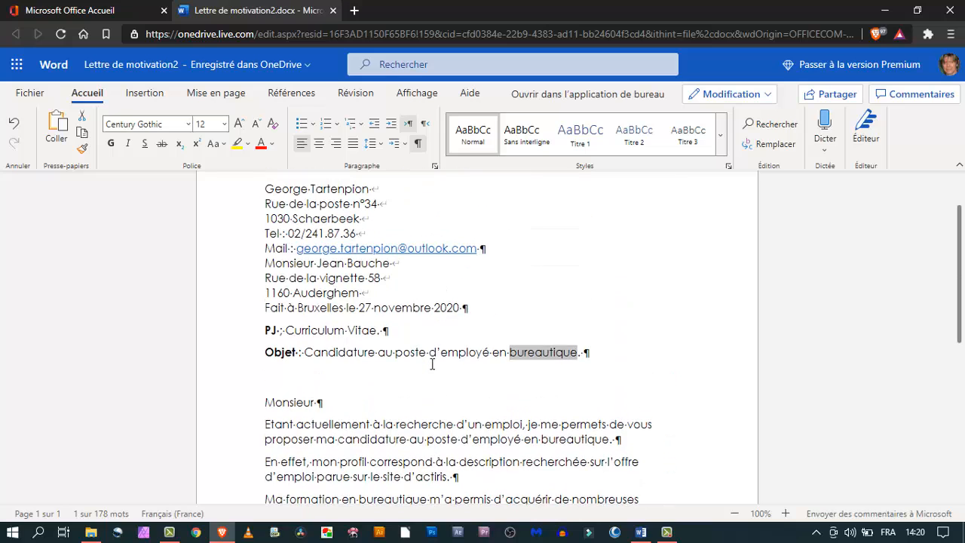
scroll(432, 364, down, 7)
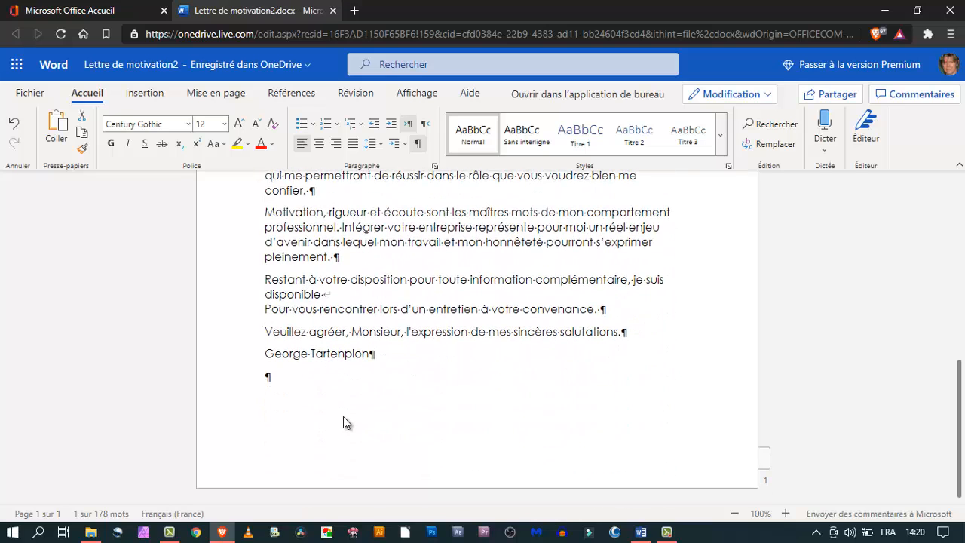
Select each word of the signature, the "Restant" paragraph and the "Motivation" paragraph in turn, and clear the selection
double_click(289, 354)
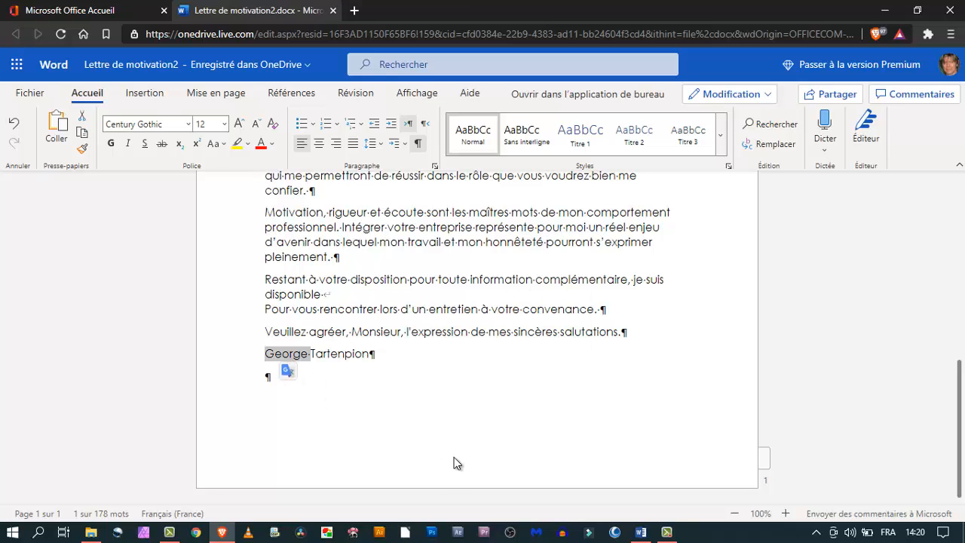
click(344, 354)
double_click(344, 354)
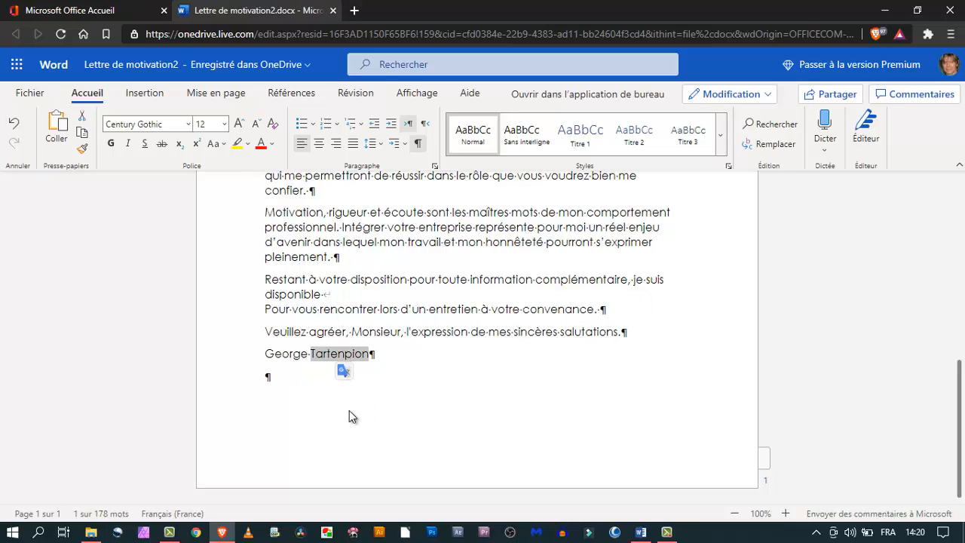
click(308, 355)
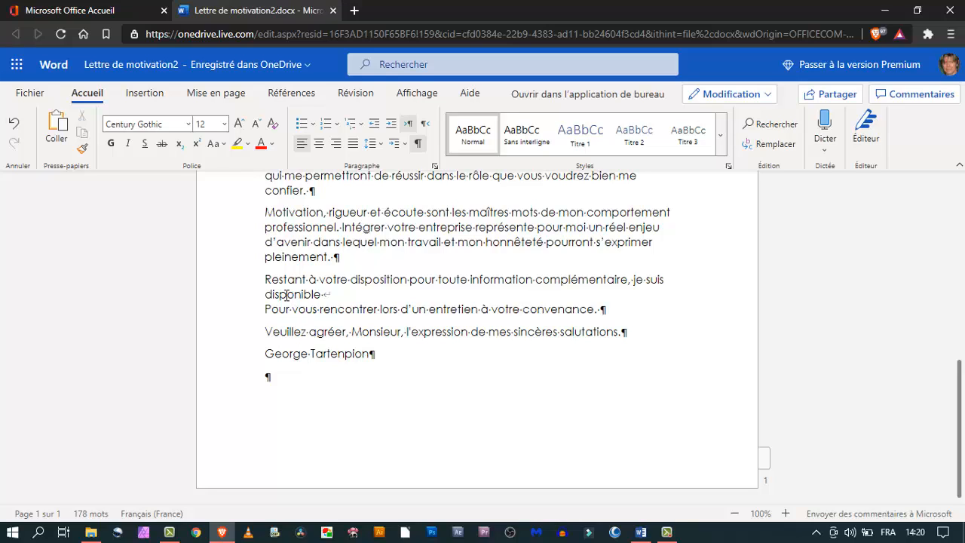
drag(301, 292, 596, 326)
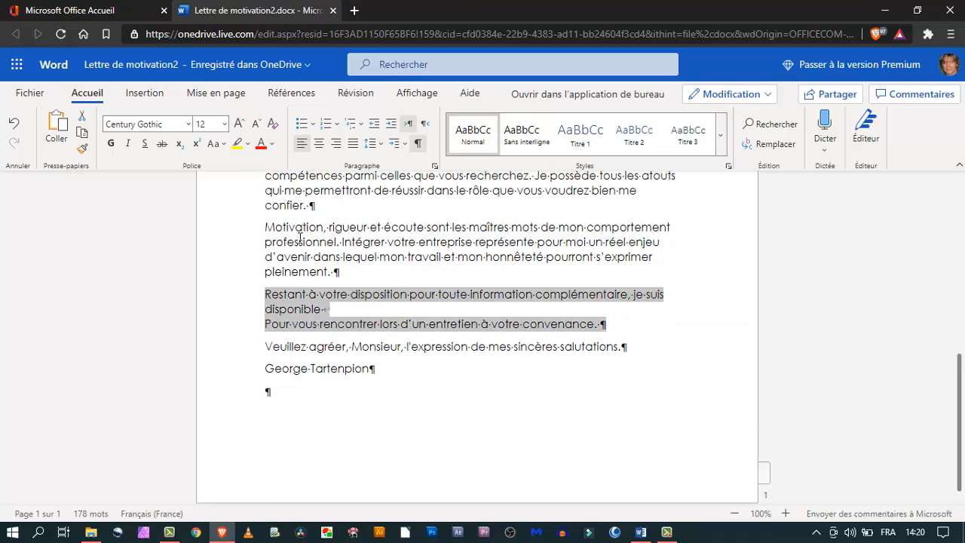
drag(267, 228, 349, 274)
click(491, 374)
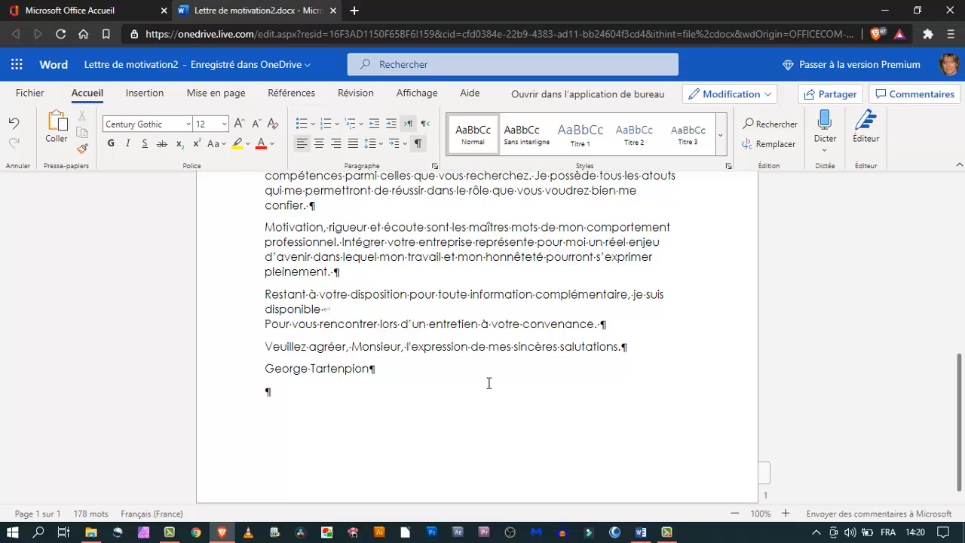
Make the sender's name in the signature line bold and align it right
triple_click(330, 372)
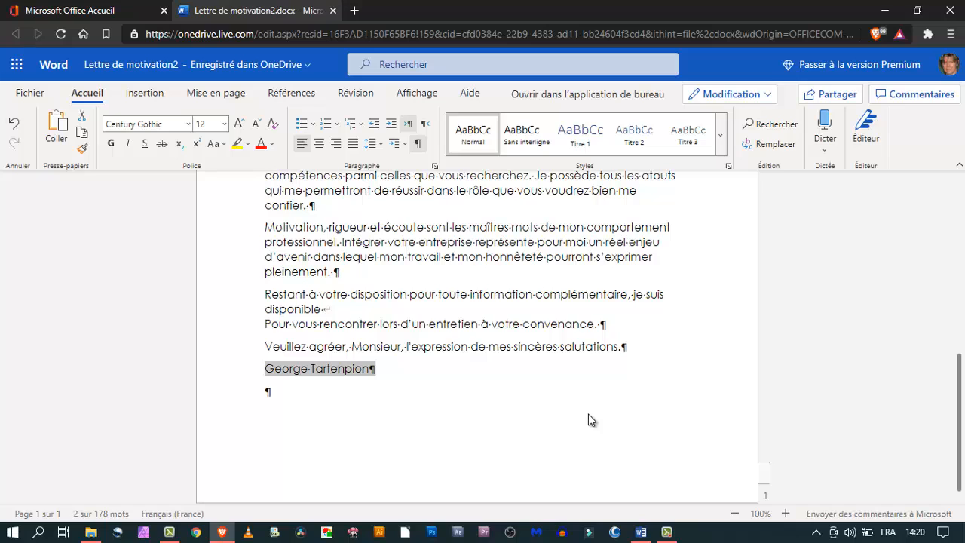
click(117, 145)
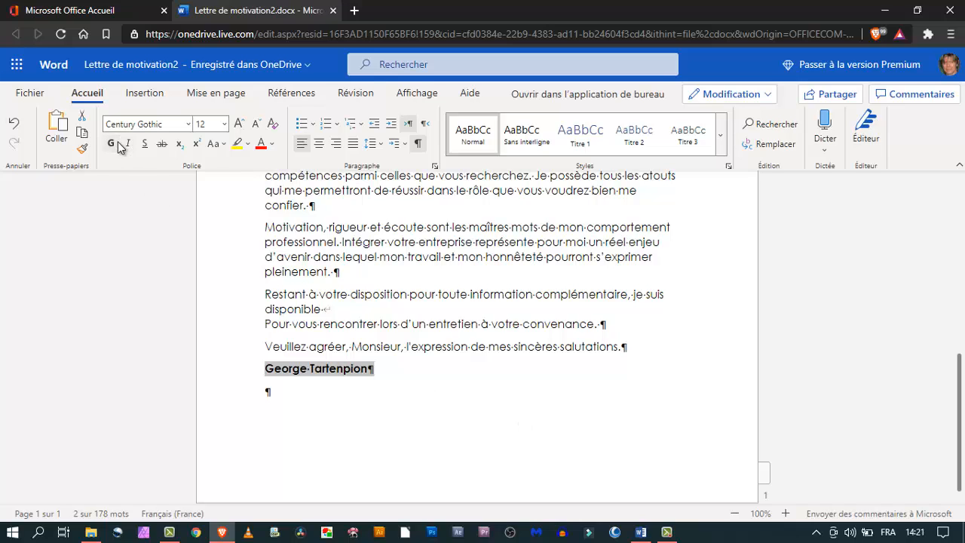
click(336, 144)
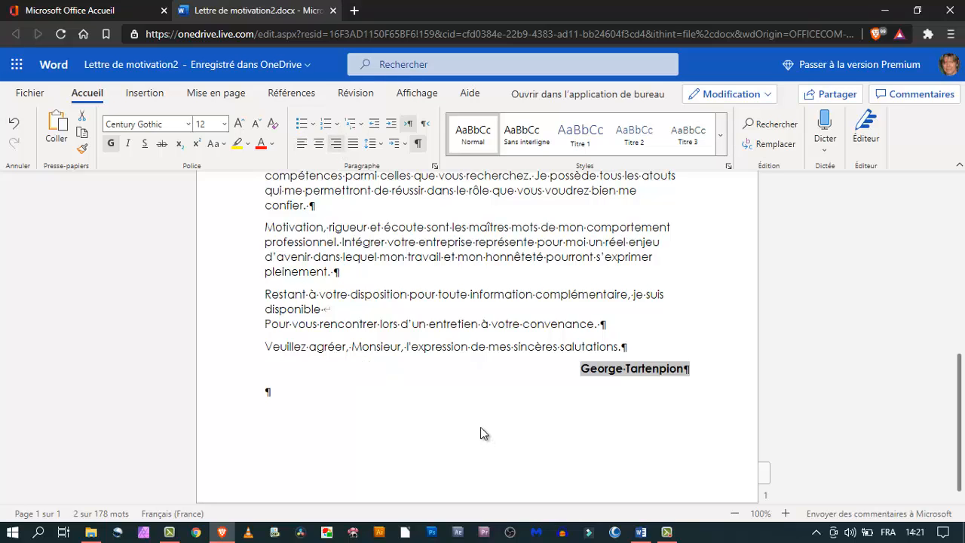
Set the spacing before the signature paragraph to 12 pt
click(434, 165)
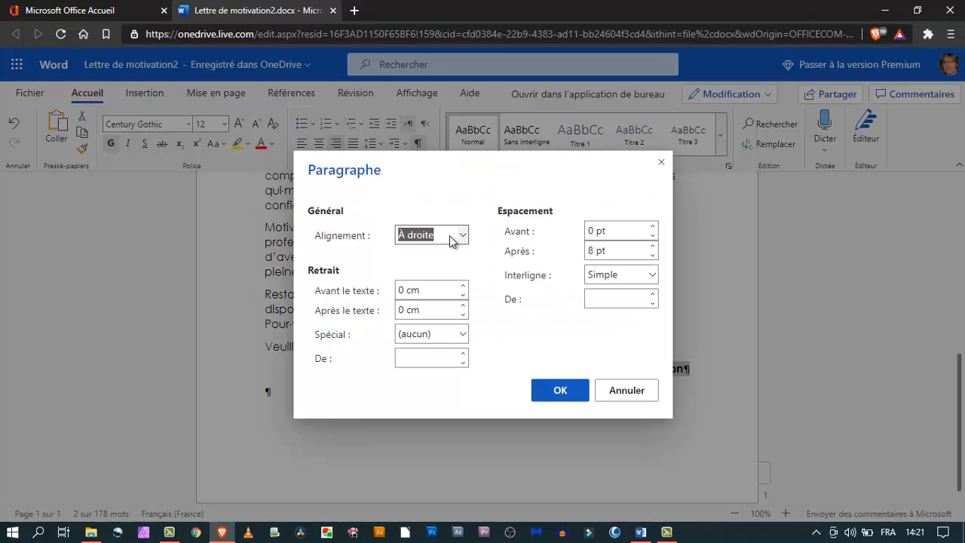
click(653, 226)
click(653, 226)
click(653, 226)
click(653, 226)
click(653, 226)
click(653, 226)
click(560, 390)
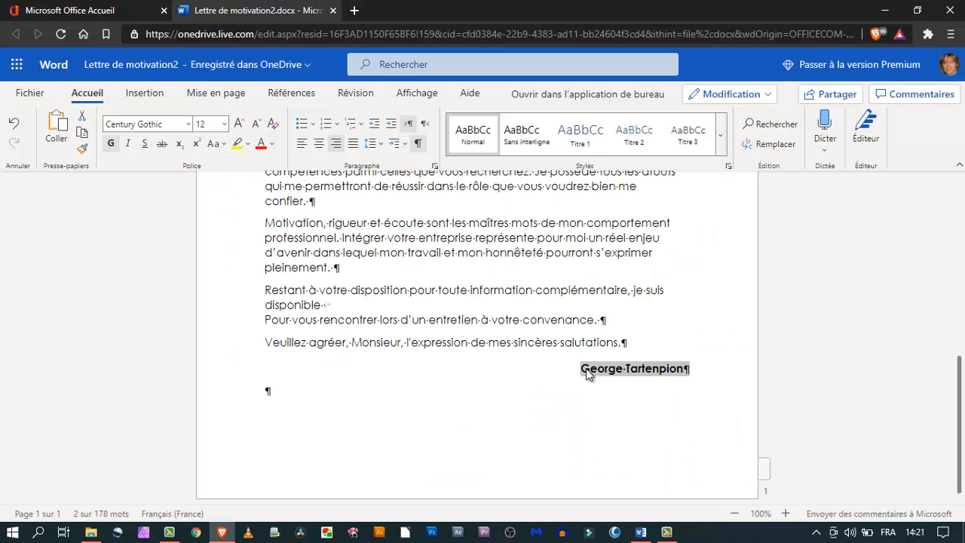
Set the spacing before the signature paragraph to 35 pt
click(592, 368)
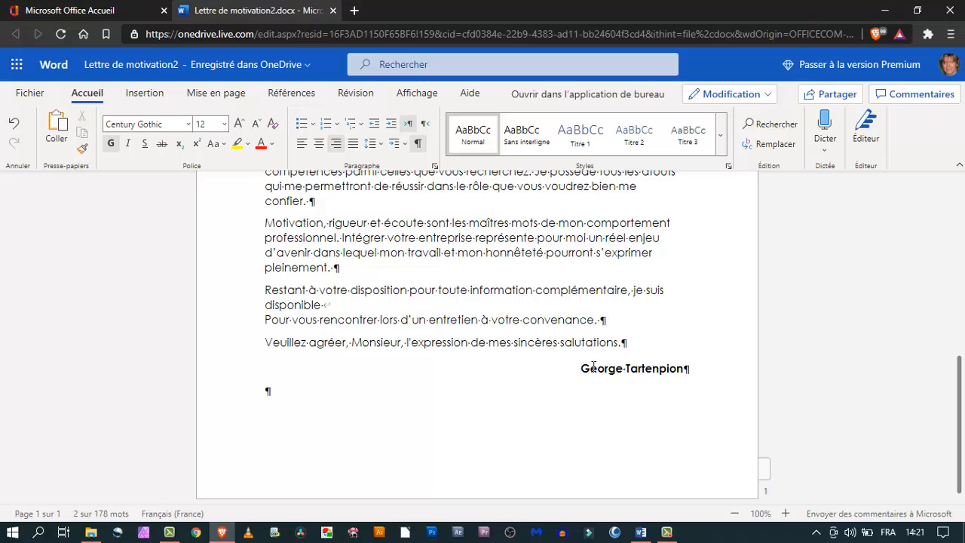
drag(593, 366, 689, 372)
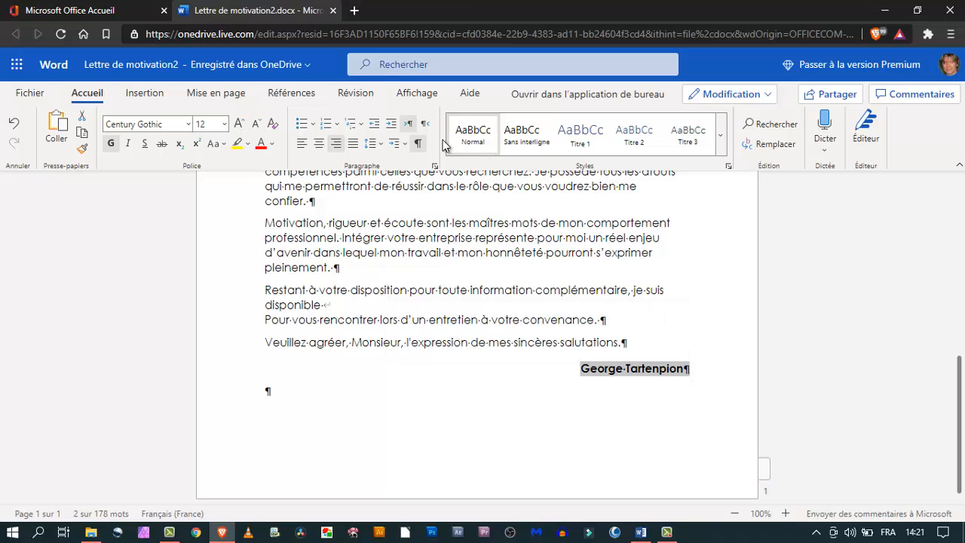
click(434, 166)
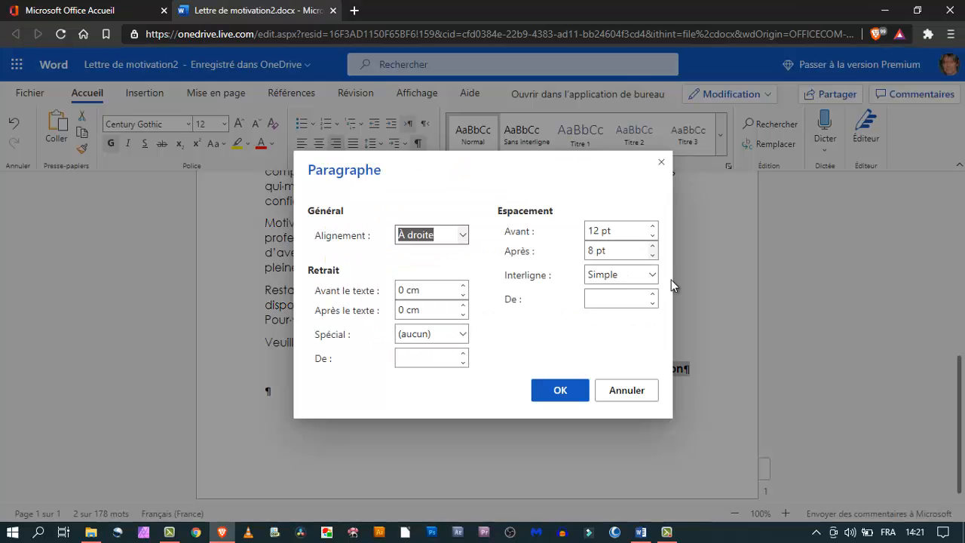
click(653, 227)
click(653, 226)
click(652, 227)
click(652, 226)
click(653, 226)
click(653, 226)
click(653, 226)
click(653, 226)
click(652, 226)
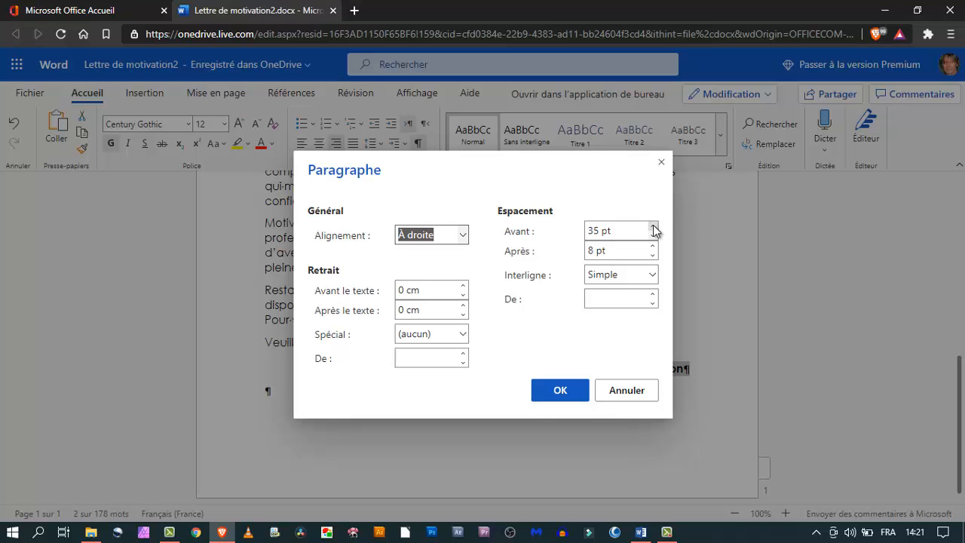
click(574, 385)
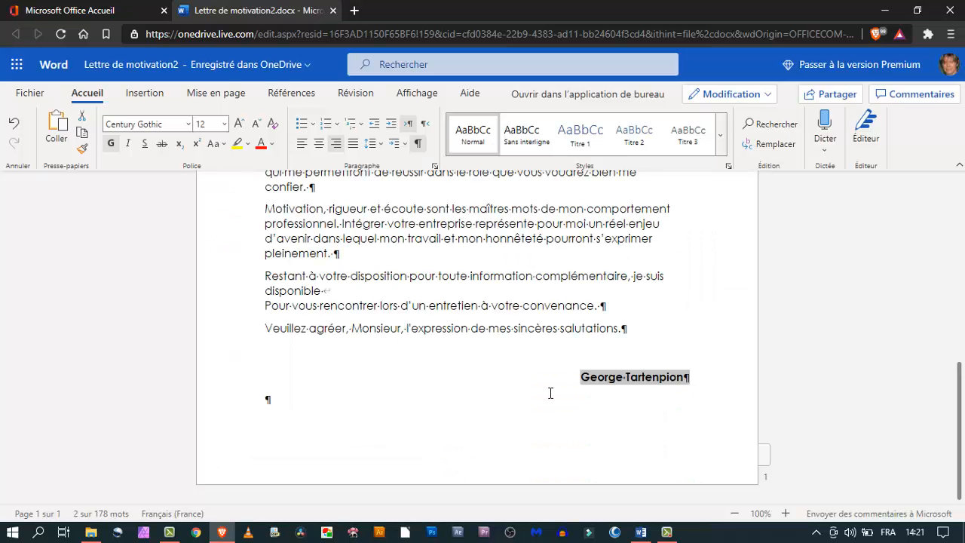
click(708, 385)
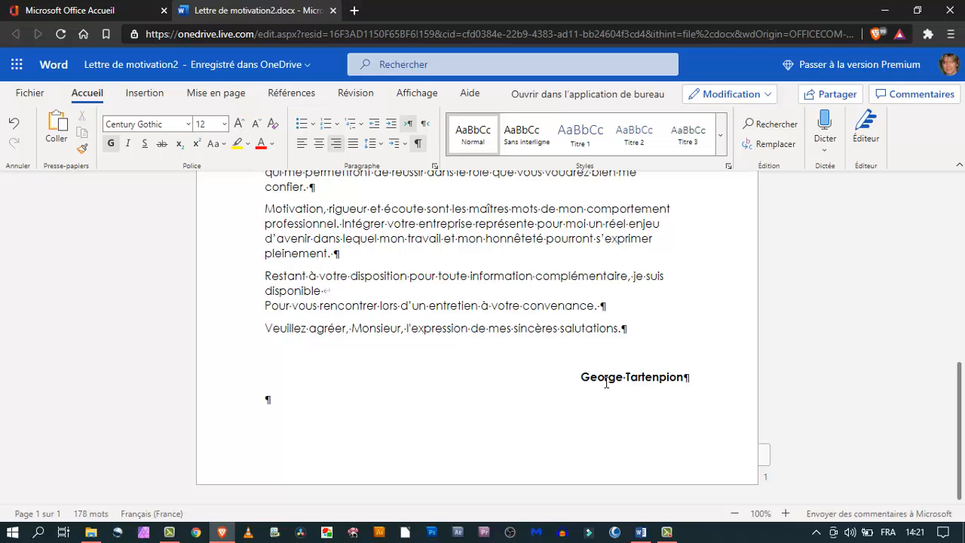
Select the closing salutation and the "Motivation" paragraph in turn, clear the selection and review the letter from the date line down
triple_click(451, 332)
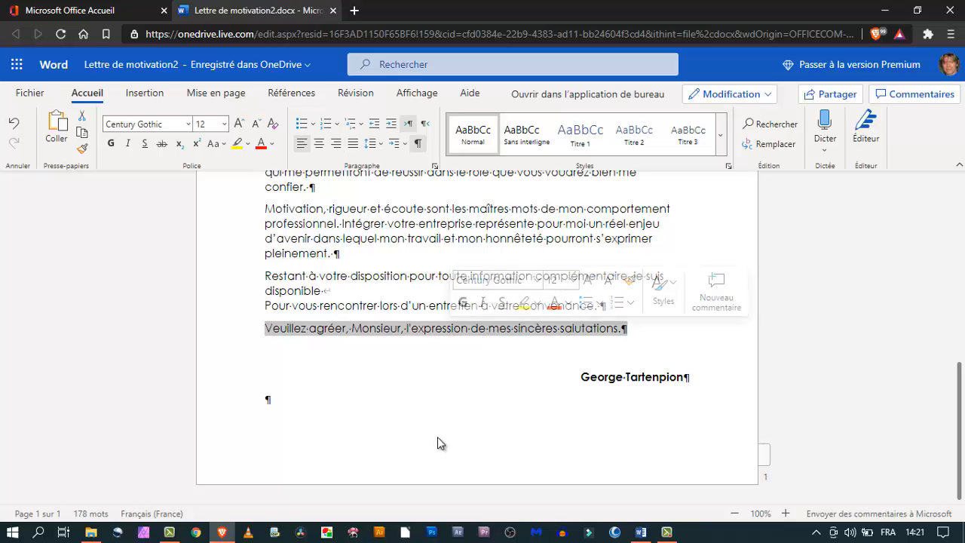
scroll(440, 440, up, 3)
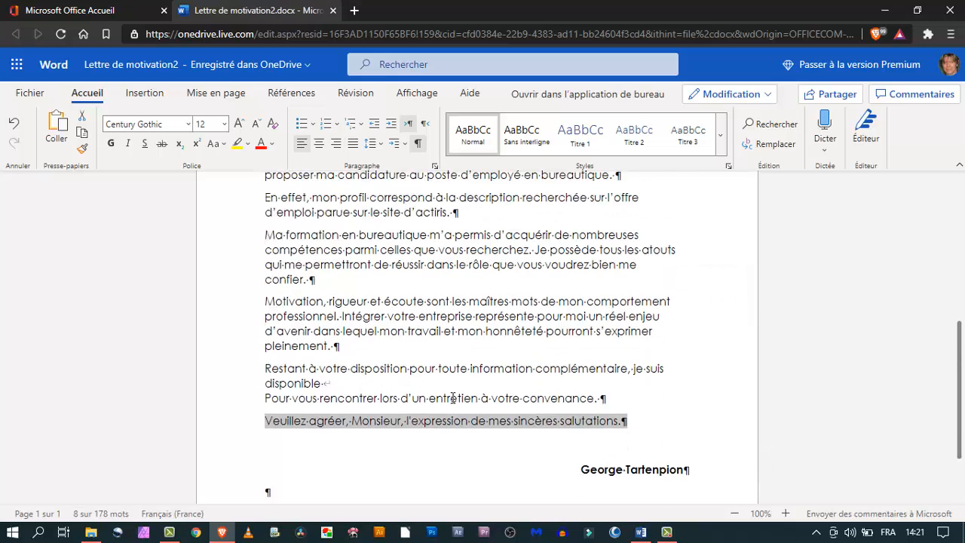
click(441, 356)
triple_click(441, 355)
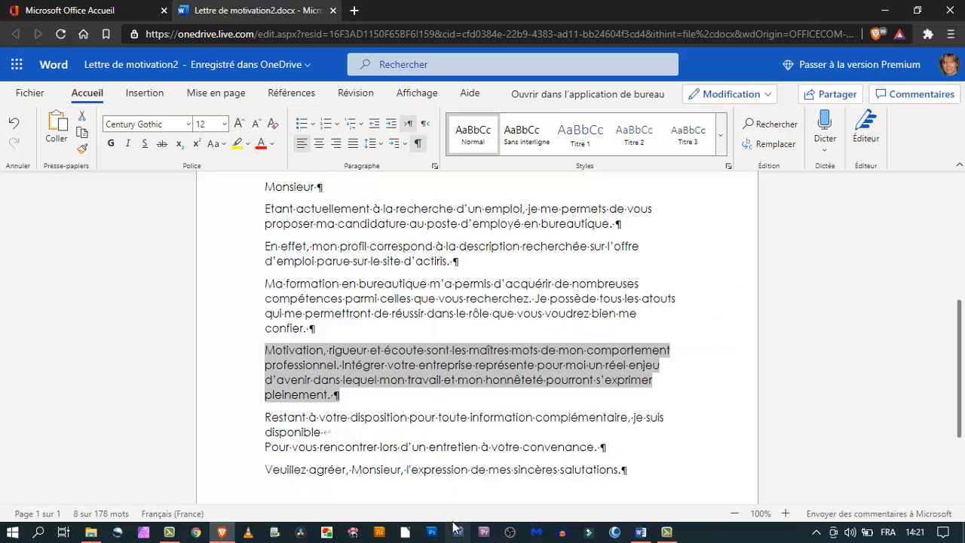
click(726, 360)
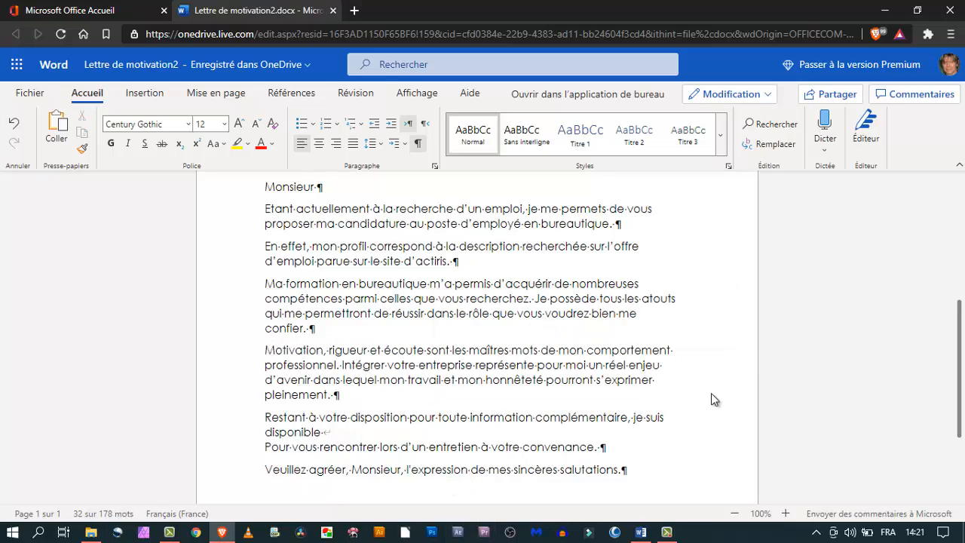
scroll(740, 343, up, 3)
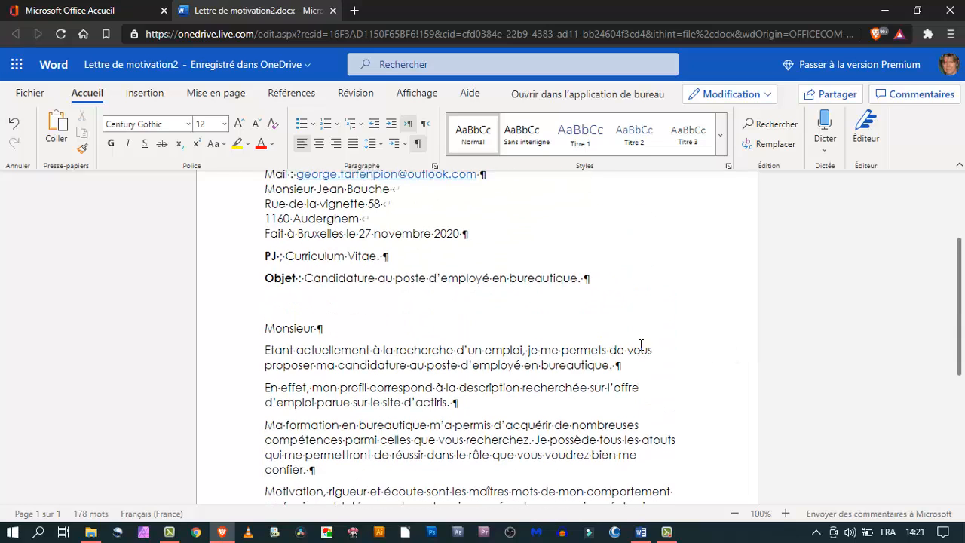
scroll(700, 408, down, 2)
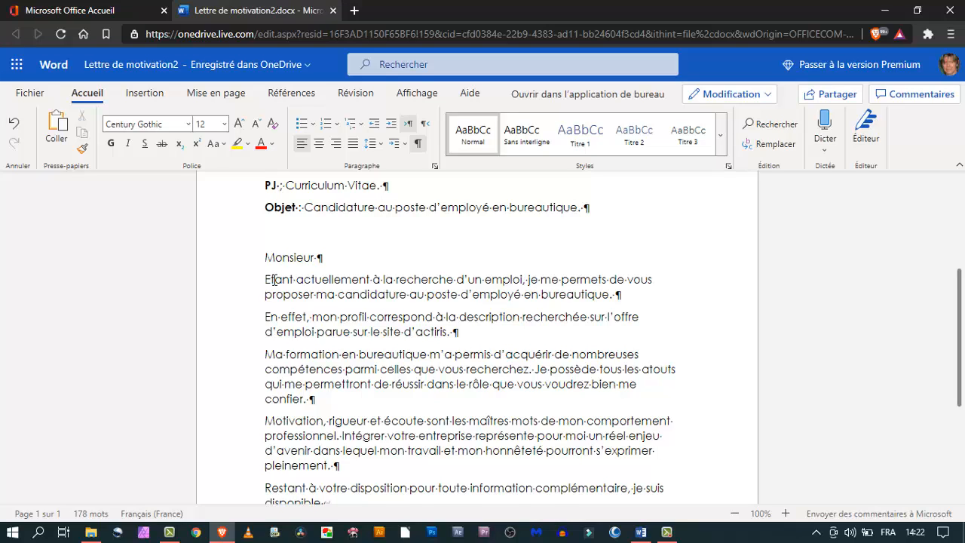
Select the first three body paragraphs below the salutation one after another, and clear the selection
click(274, 279)
click(270, 323)
scroll(420, 365, down, 1)
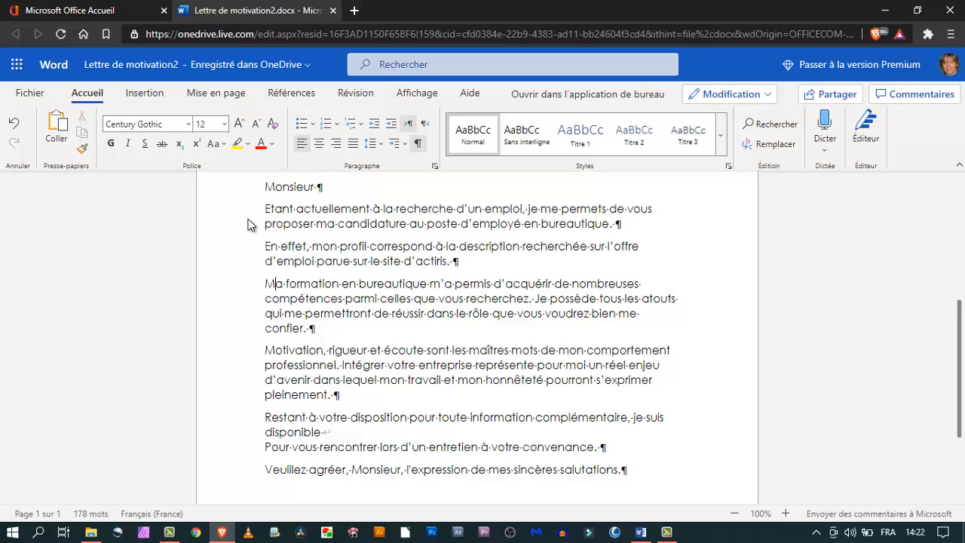
triple_click(291, 211)
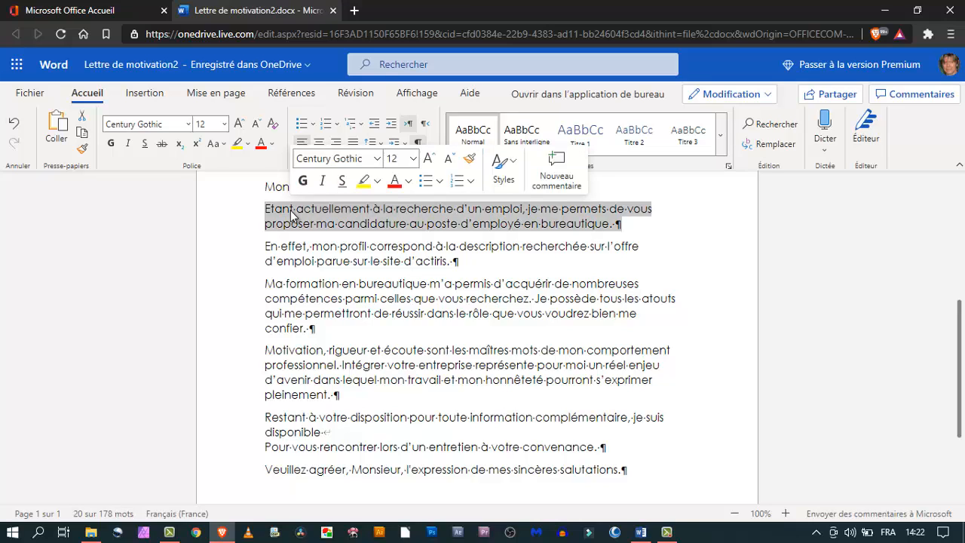
triple_click(296, 256)
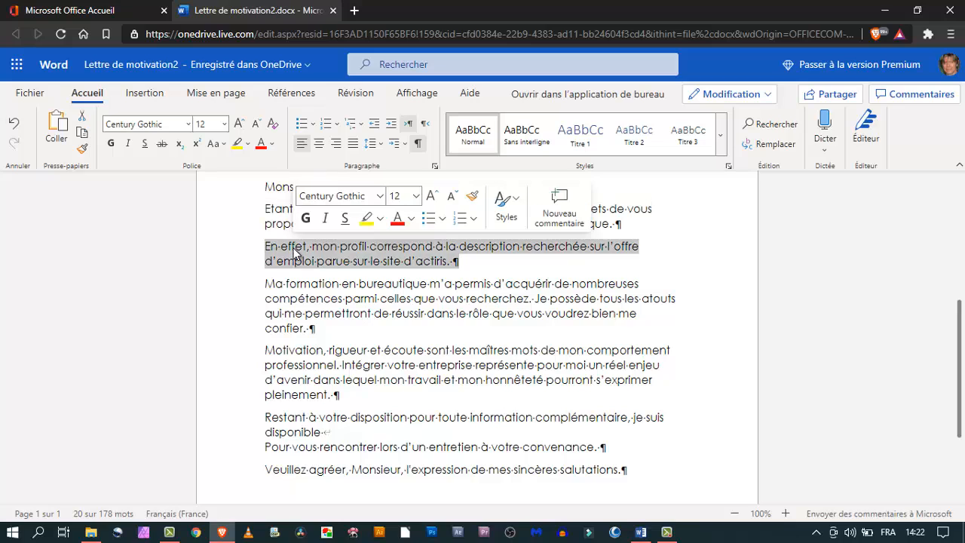
triple_click(300, 291)
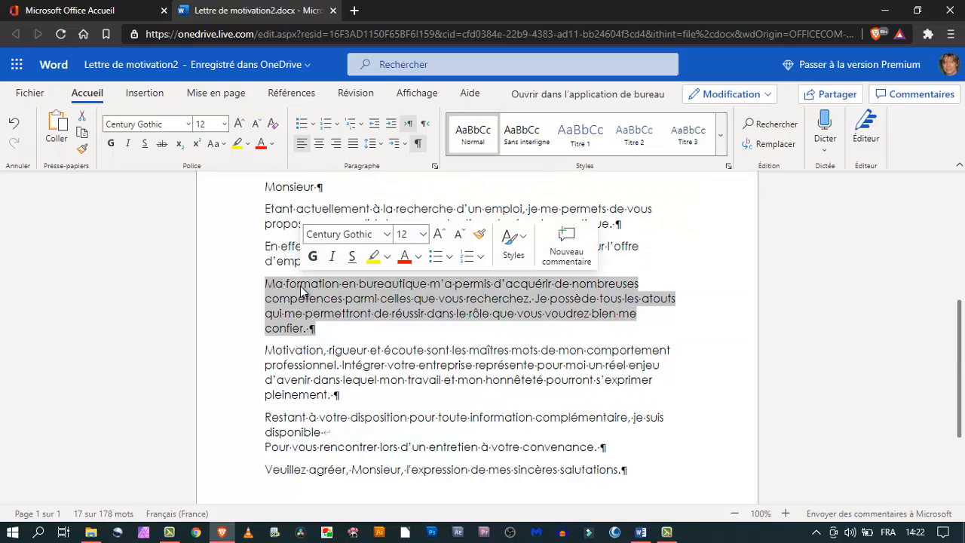
click(236, 287)
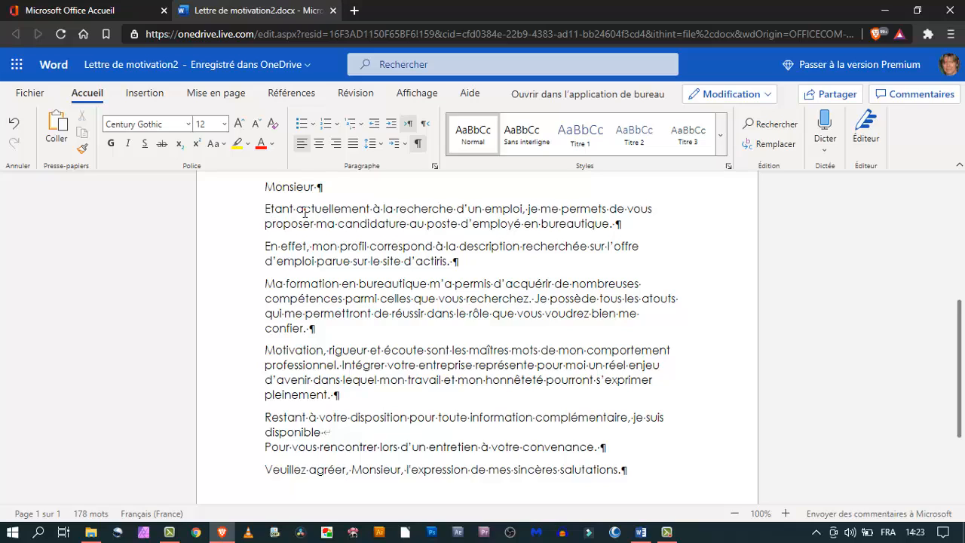
Select whole lines of the body text, extending from the "Etant actuellement" line to "disponible", and clear the selection
click(224, 218)
click(223, 230)
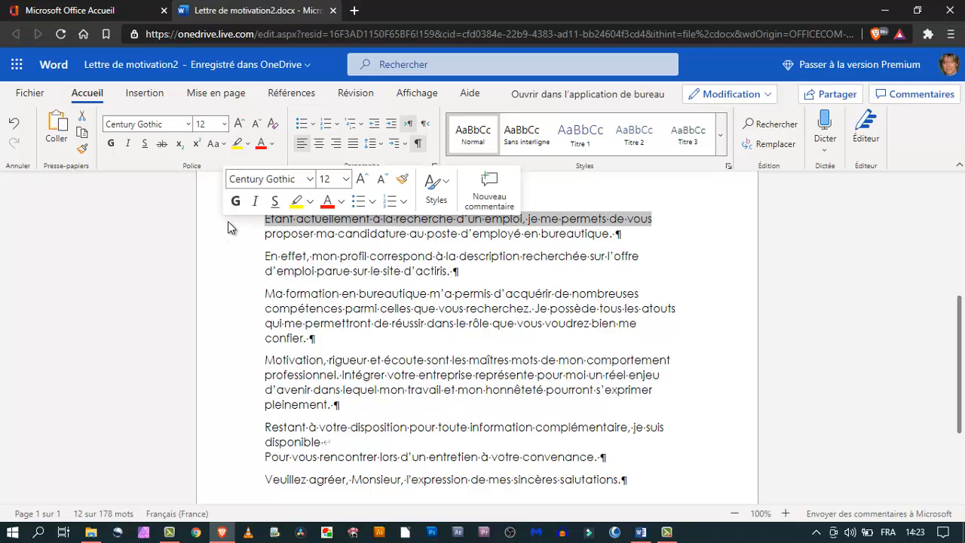
click(228, 220)
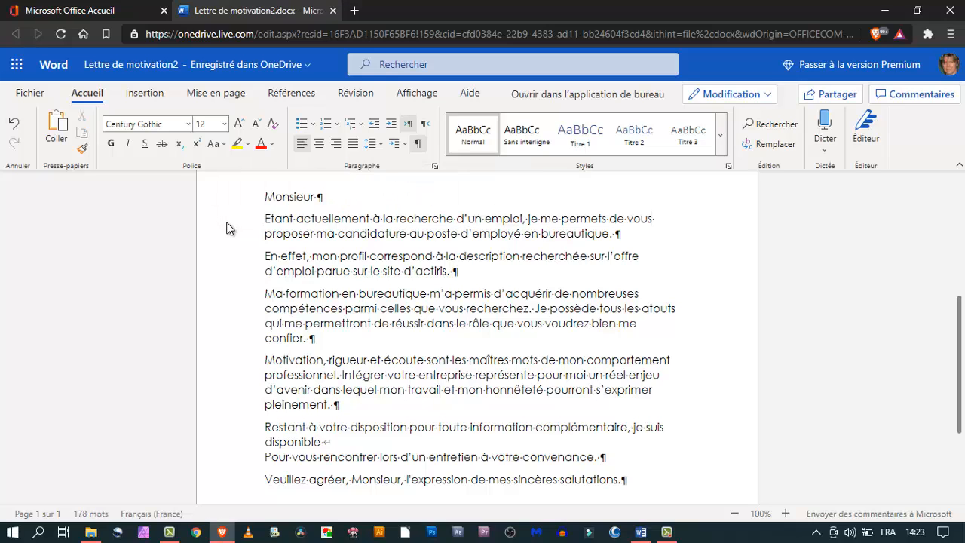
mouse_move(227, 228)
mouse_down()
mouse_move(227, 250)
mouse_move(231, 240)
mouse_up()
click(231, 266)
drag(229, 230, 224, 465)
scroll(224, 370, down, 2)
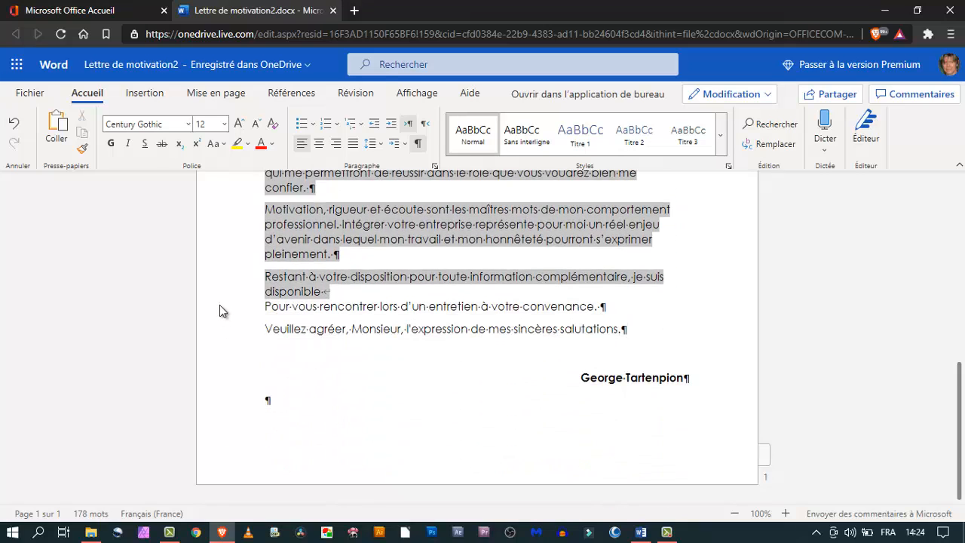
click(345, 398)
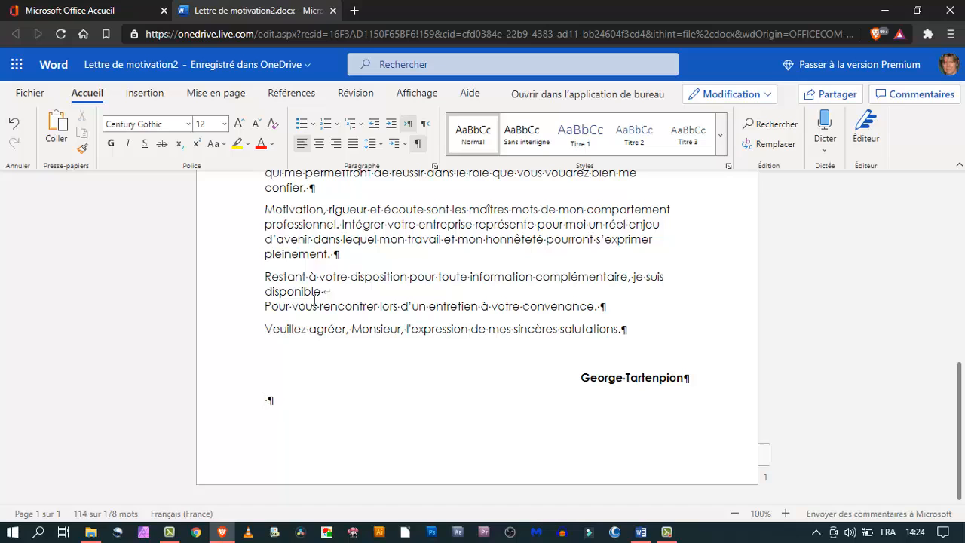
Change "Pour" to lowercase "pour" and remove the line break after "disponible" to join the two lines
key(BackSpace)
click(269, 307)
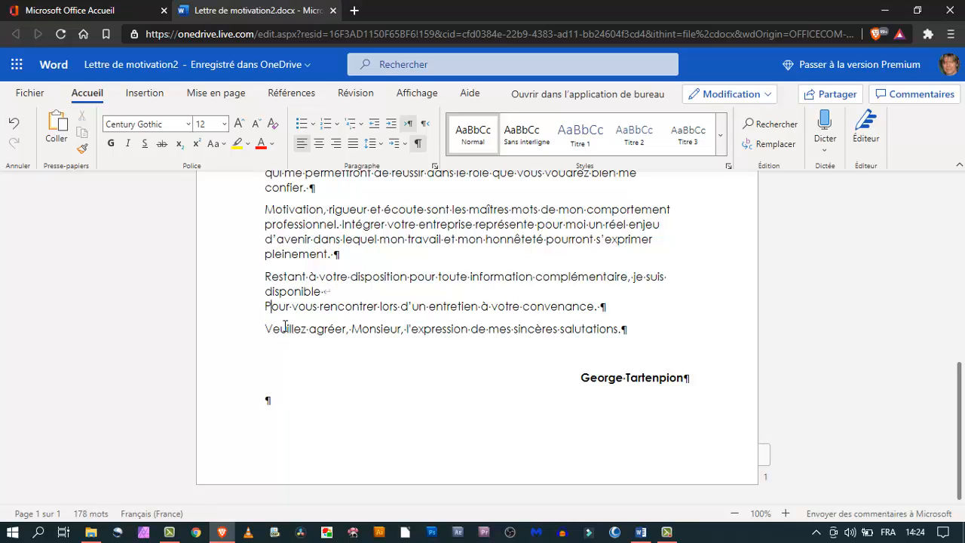
key(BackSpace)
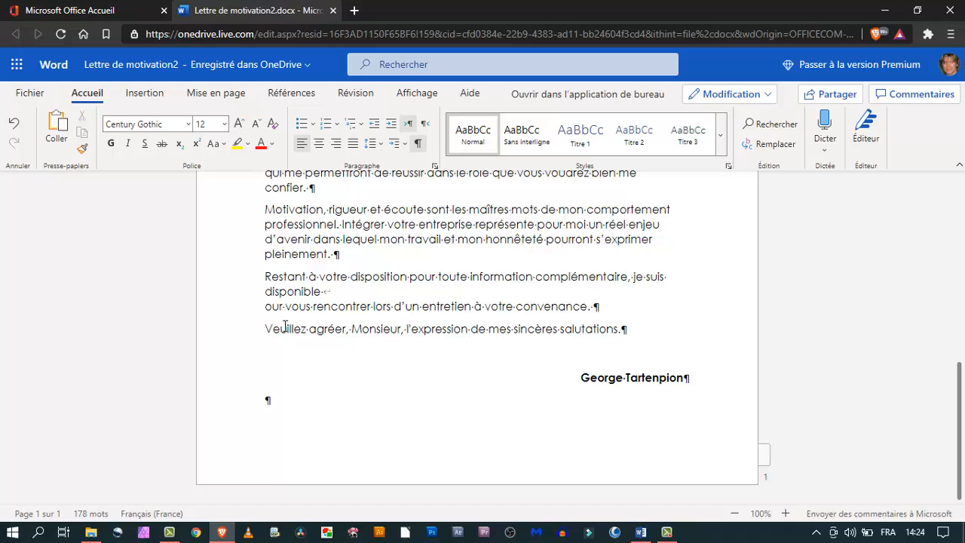
text(p)
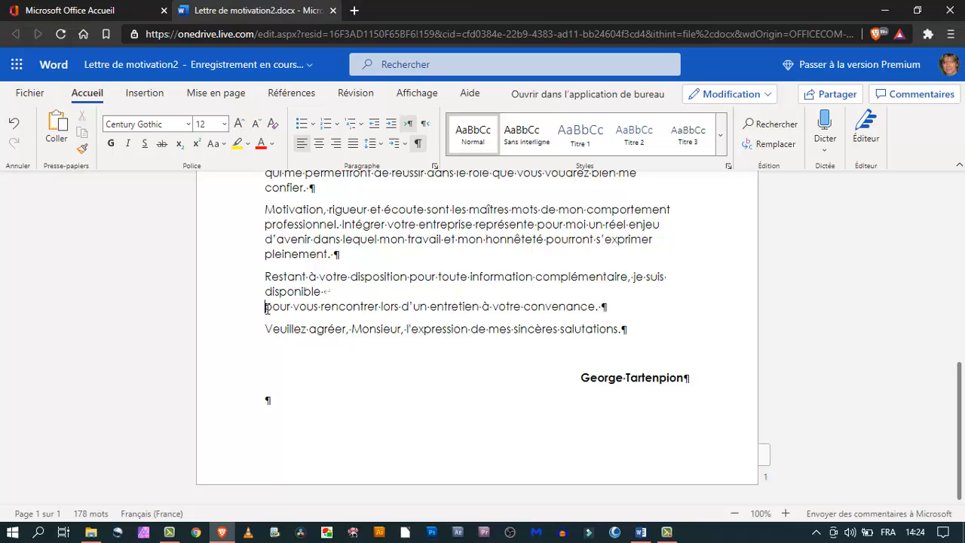
key(BackSpace)
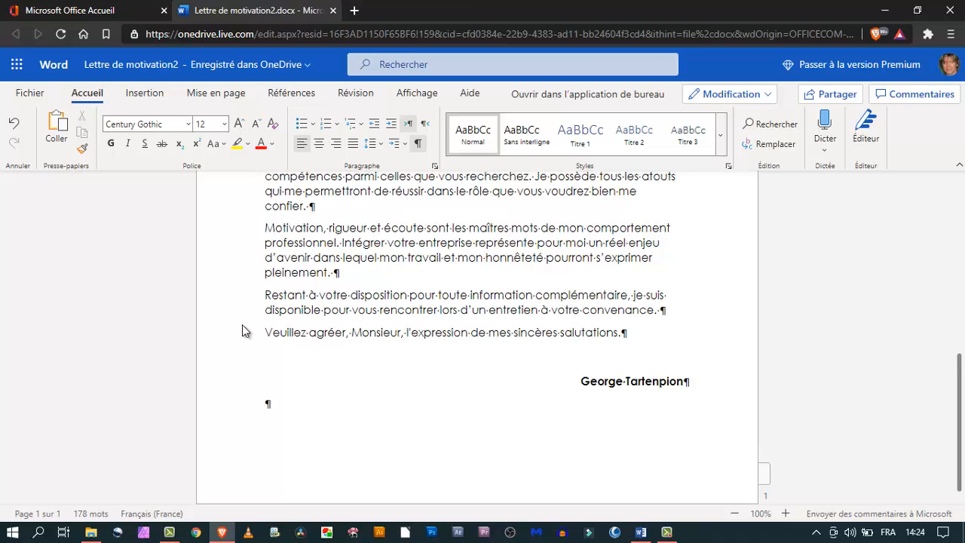
Select the five body paragraphs from "Etant actuellement" through "votre convenance."
scroll(242, 330, up, 5)
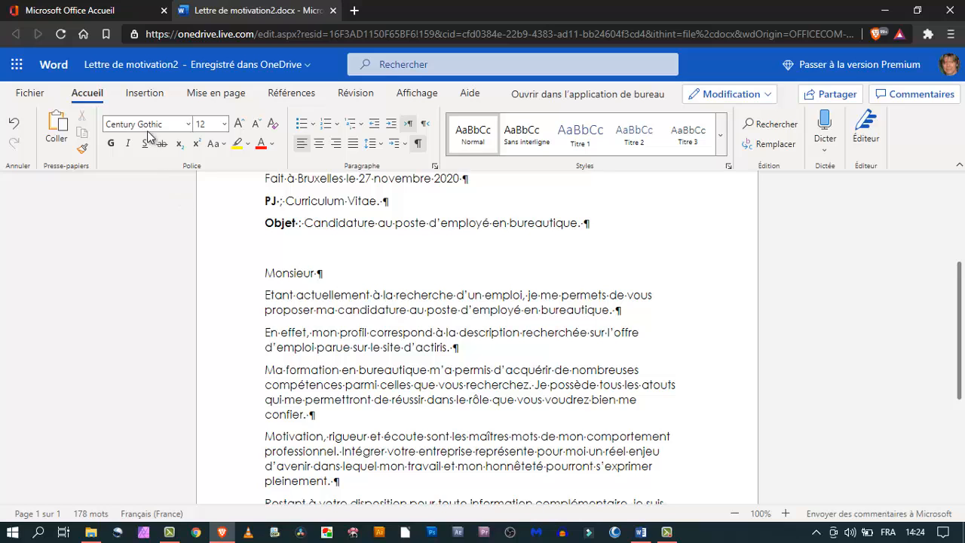
scroll(241, 318, down, 4)
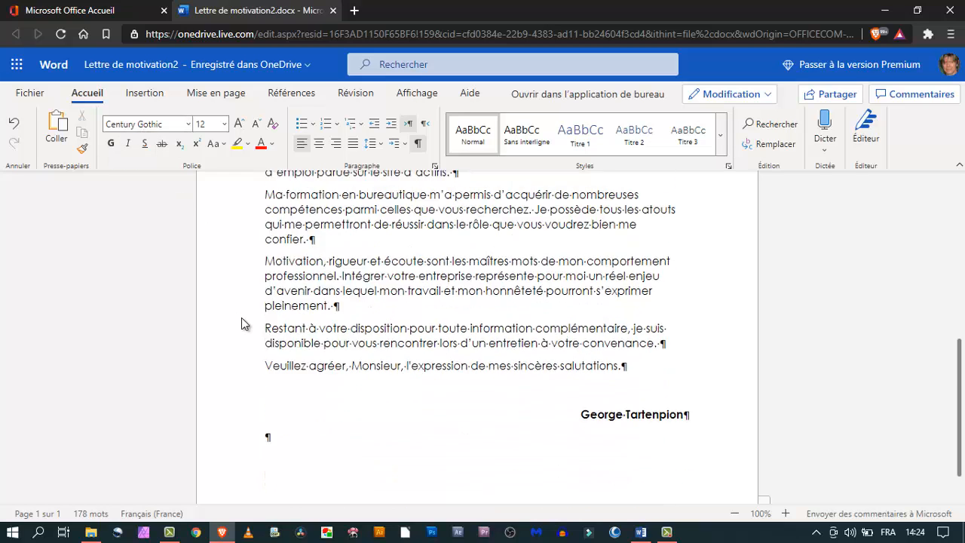
scroll(242, 317, up, 1)
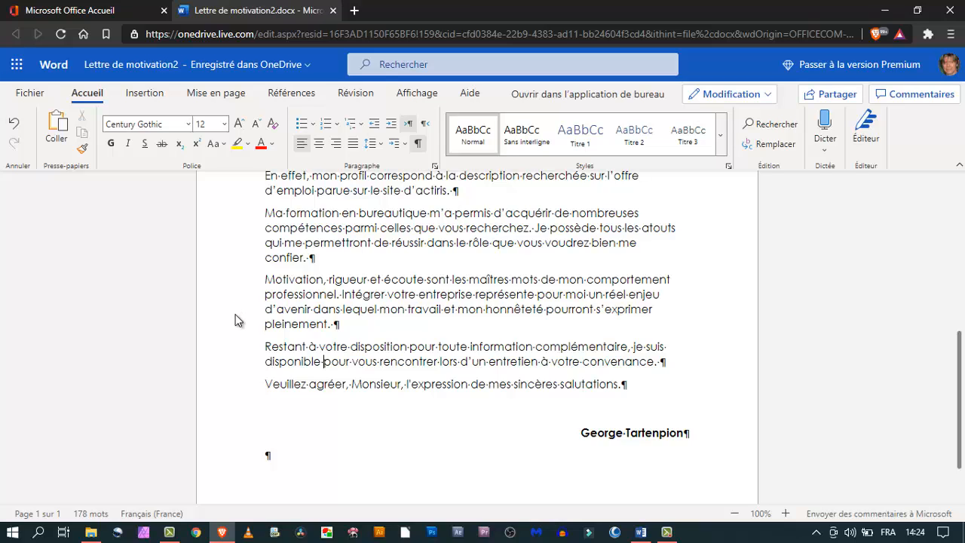
scroll(236, 320, up, 4)
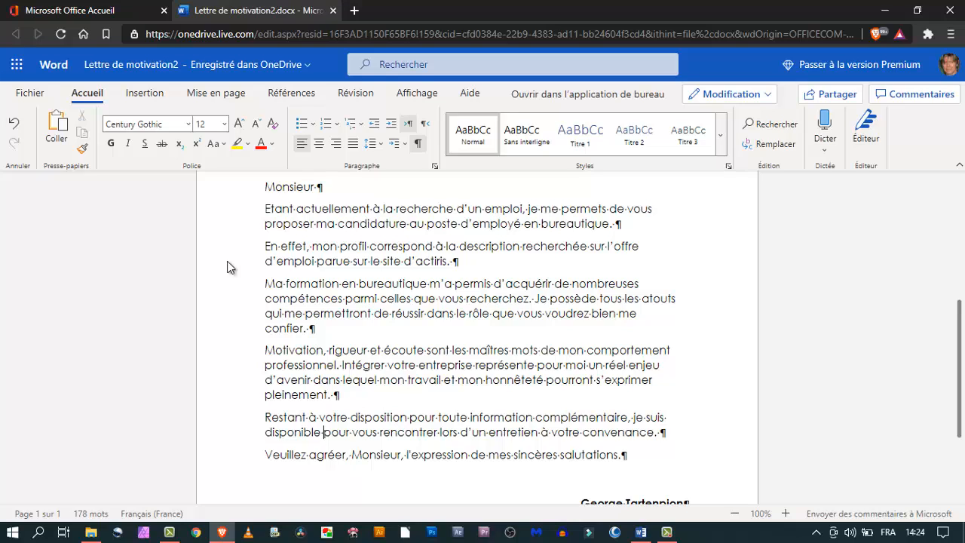
click(236, 211)
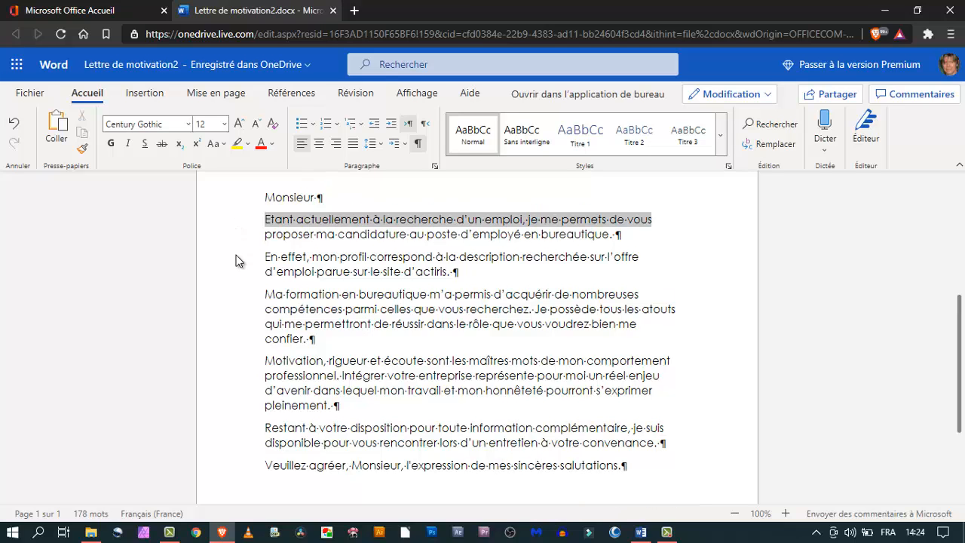
drag(236, 260, 231, 460)
scroll(242, 339, down, 3)
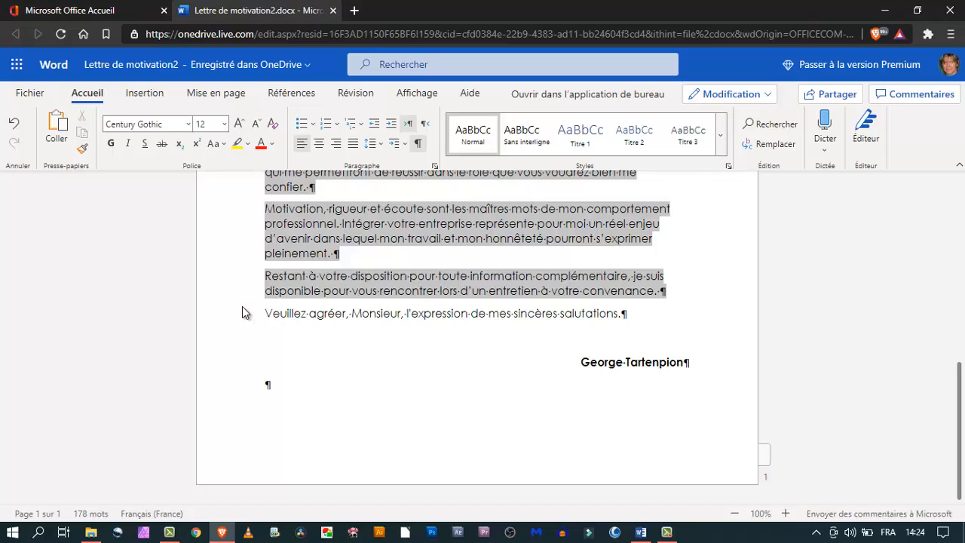
drag(241, 306, 230, 324)
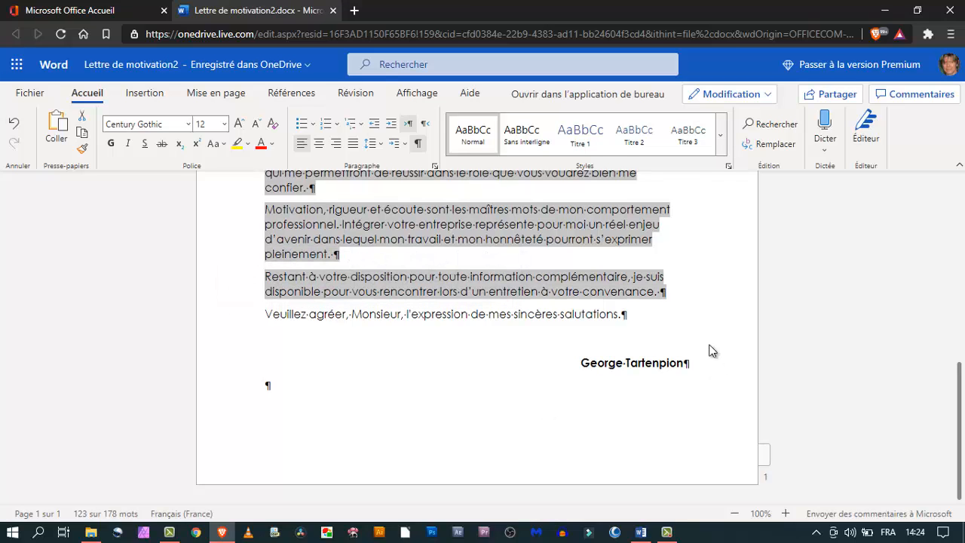
Try a 1 cm indent before the text on the selected body paragraphs, and undo it
click(434, 165)
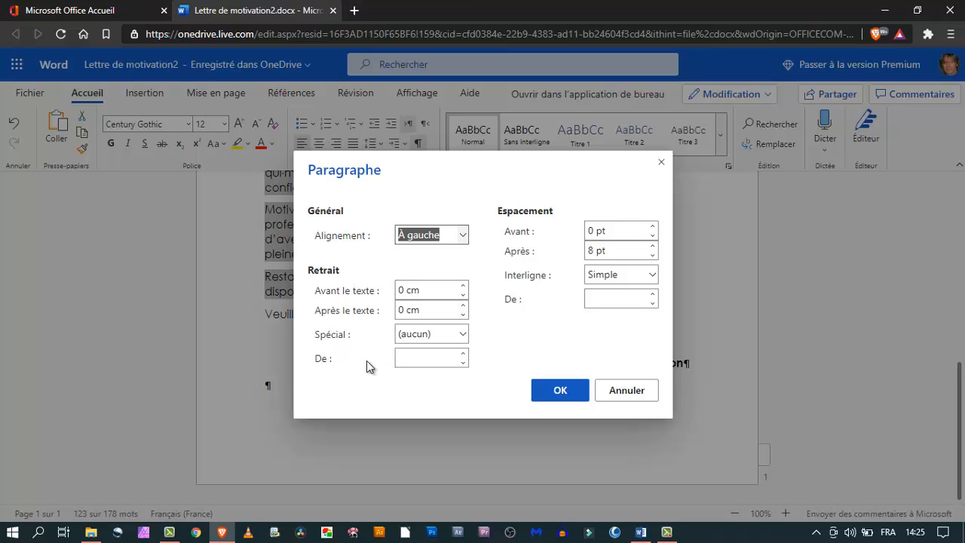
click(462, 286)
click(463, 286)
click(462, 286)
click(463, 294)
click(462, 294)
click(559, 390)
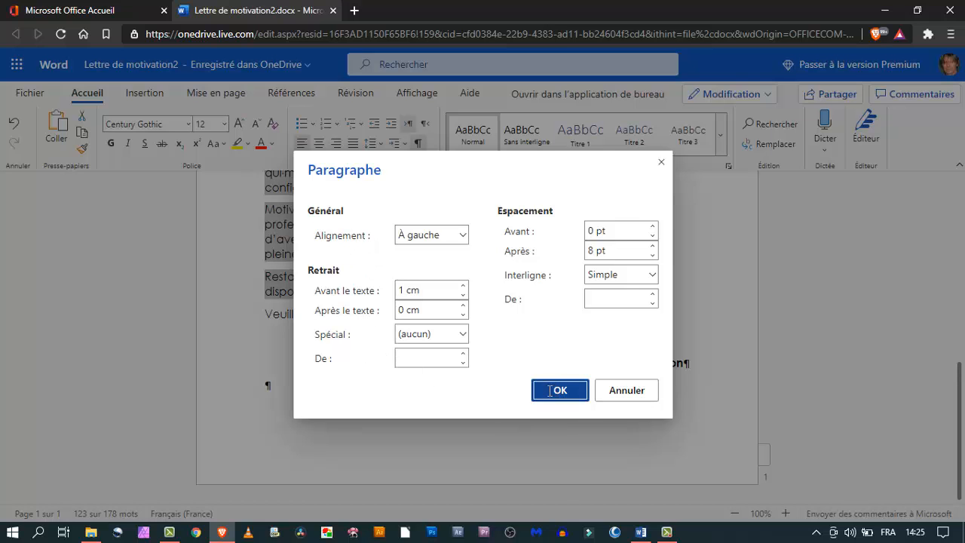
scroll(319, 360, up, 4)
scroll(318, 359, down, 2)
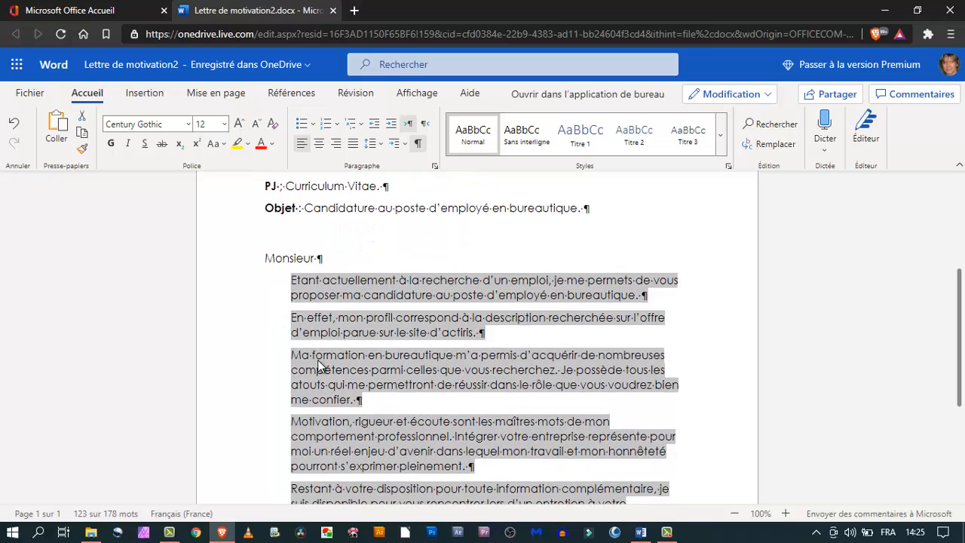
scroll(318, 360, down, 1)
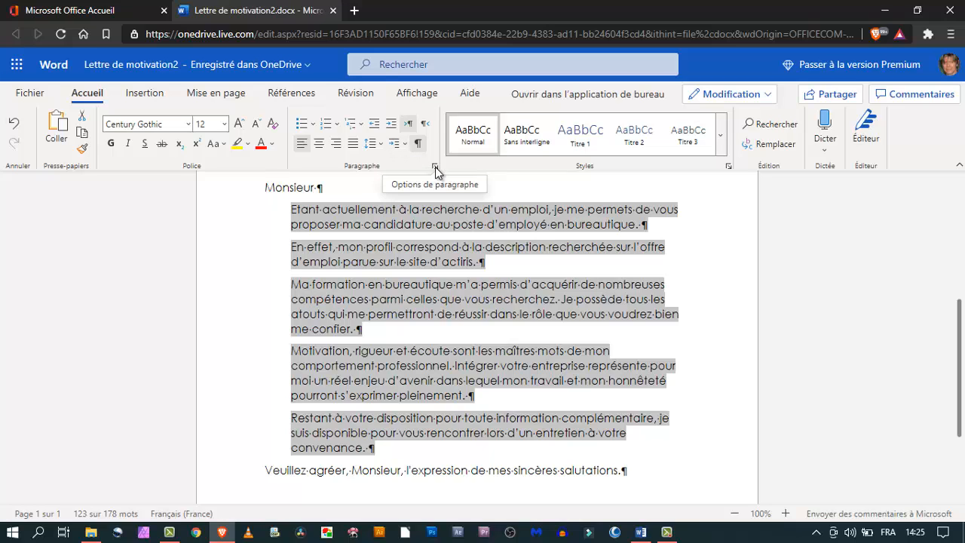
click(13, 123)
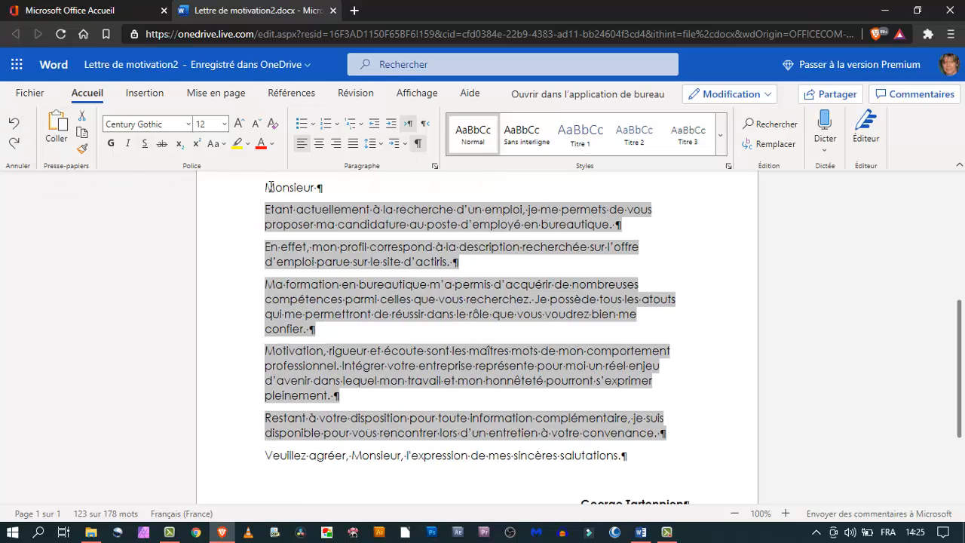
Apply a first-line special indent to the selected body paragraphs and clear the selection
click(405, 151)
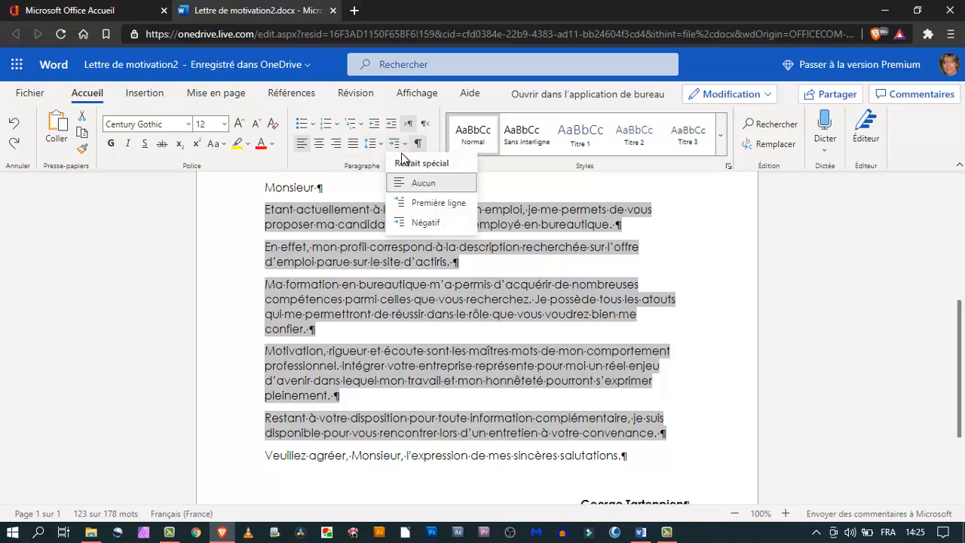
click(436, 203)
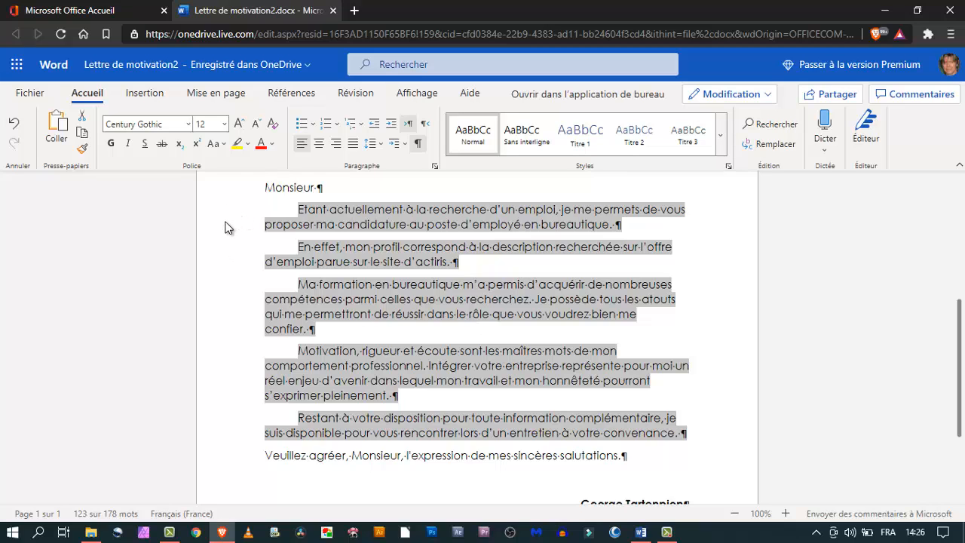
mouse_move(226, 219)
mouse_down()
mouse_move(215, 465)
mouse_move(208, 309)
mouse_up()
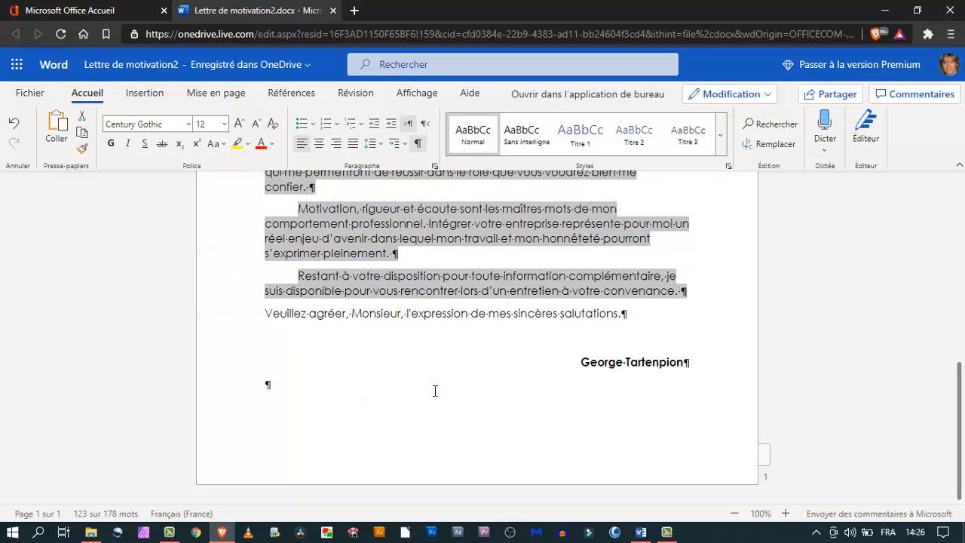
click(443, 437)
Review the letter up to its header, select the entire document and clear the selection
scroll(445, 439, up, 4)
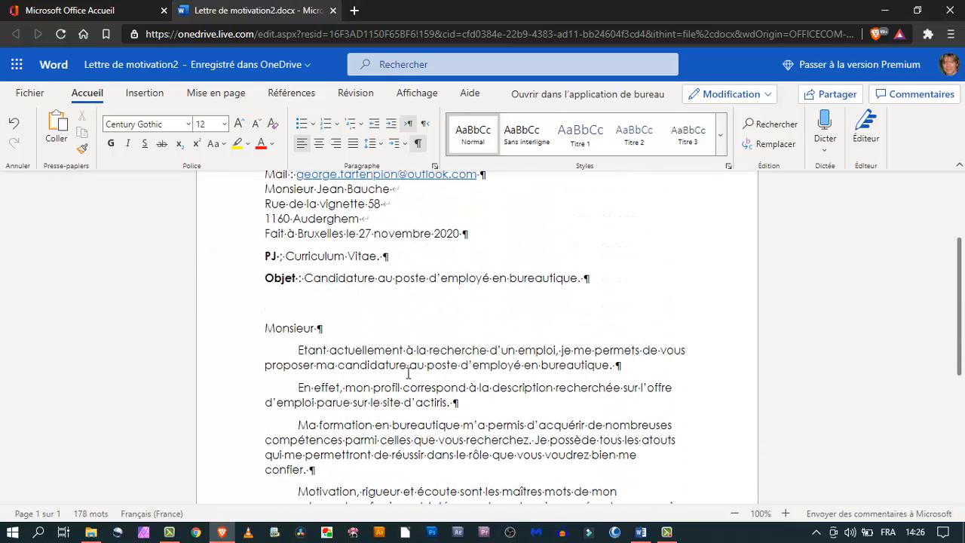
scroll(400, 358, up, 3)
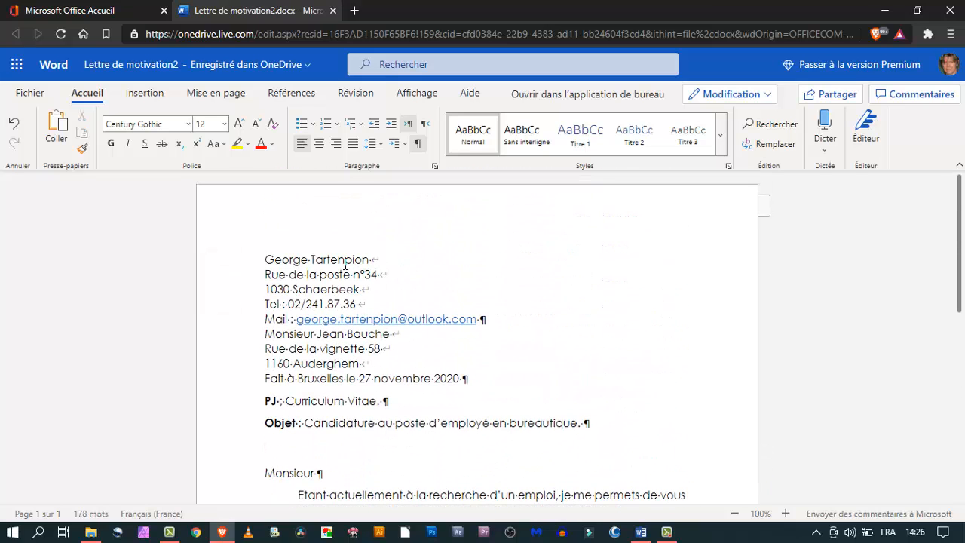
key(ctrl+a)
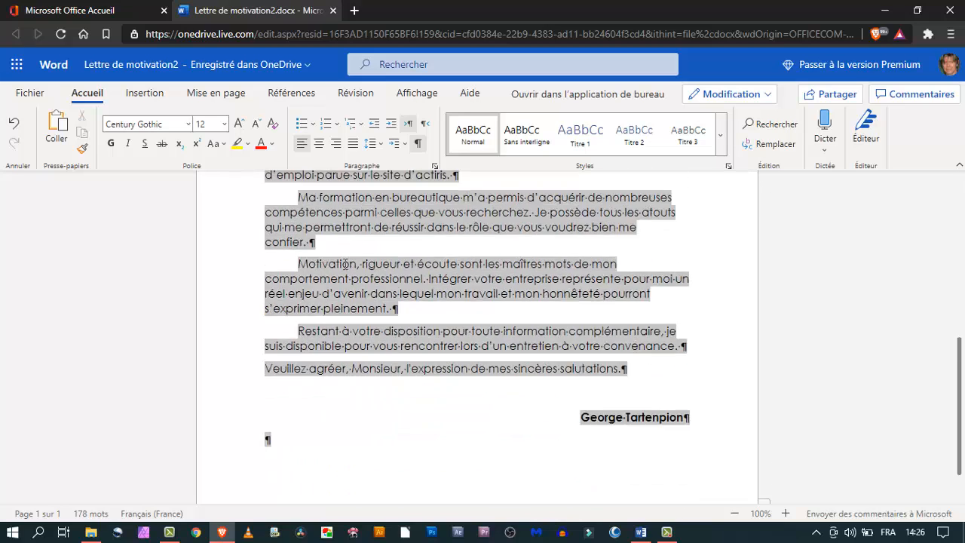
click(429, 396)
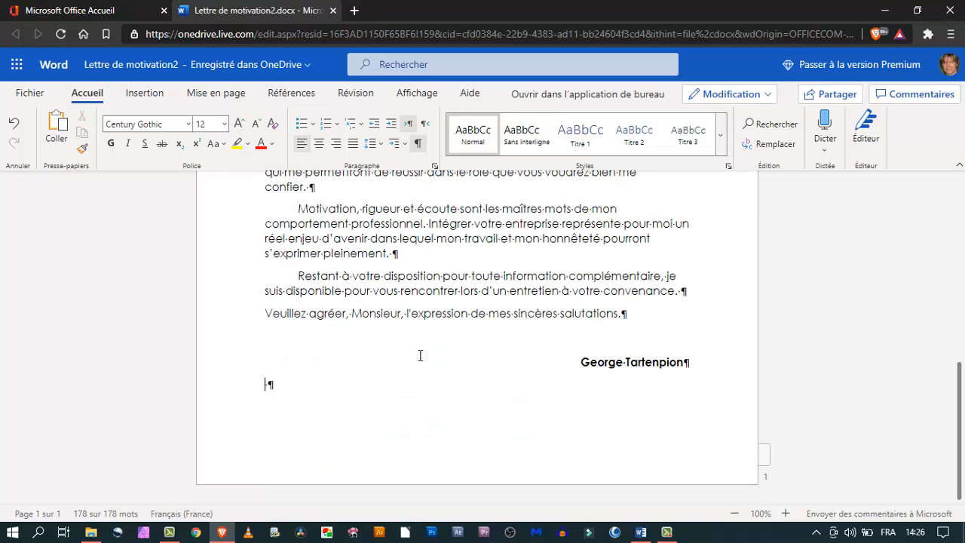
Select the words "pleinement" and "disposition" in turn and the whole "Restant" paragraph, and clear the selection
double_click(355, 253)
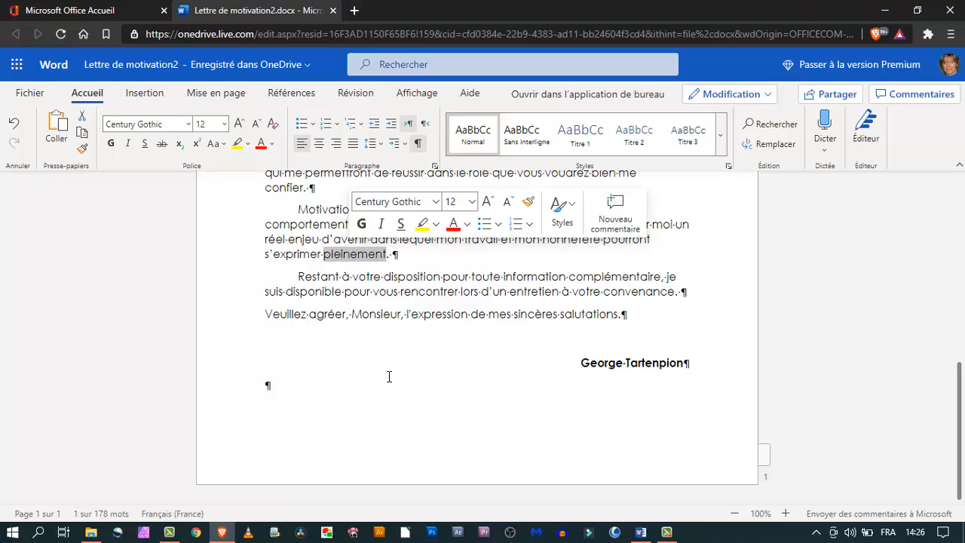
double_click(410, 277)
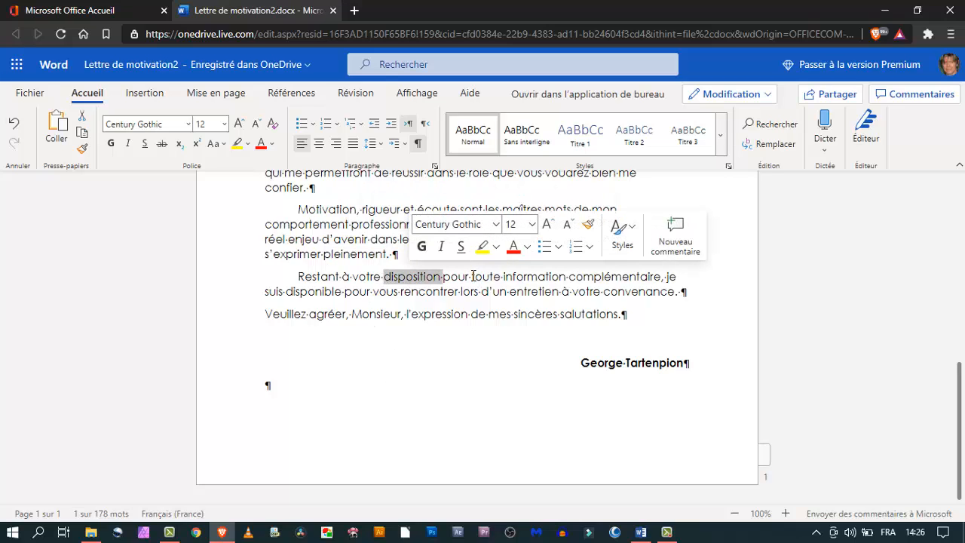
click(472, 278)
triple_click(473, 278)
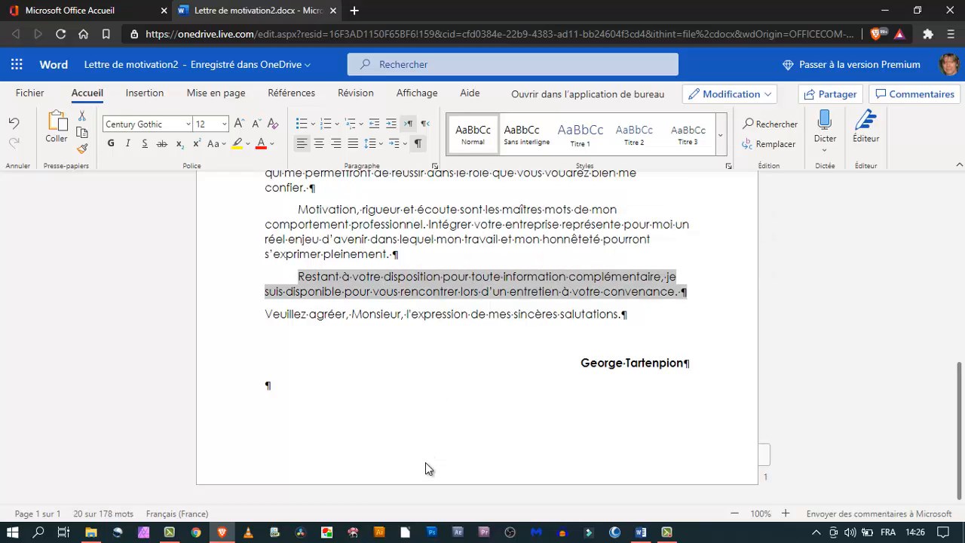
scroll(425, 467, up, 3)
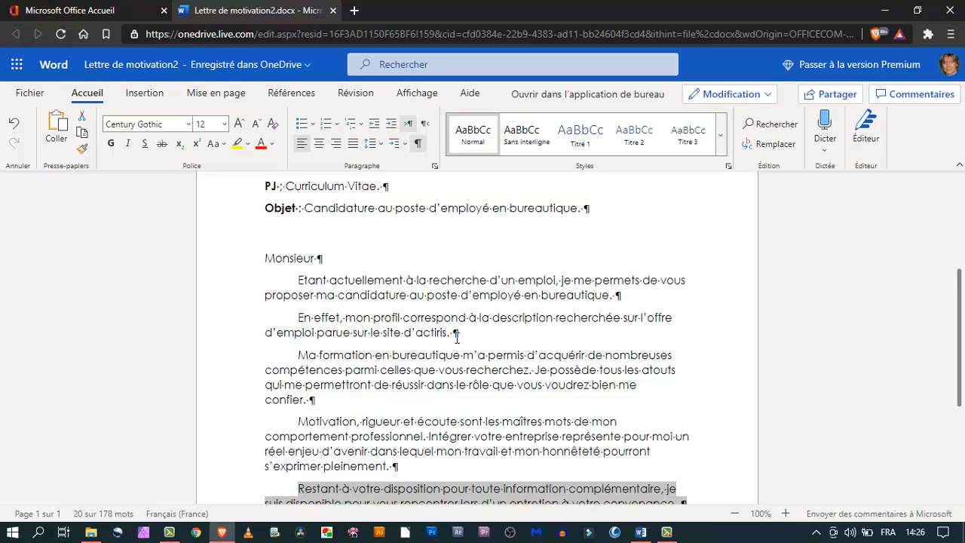
click(456, 332)
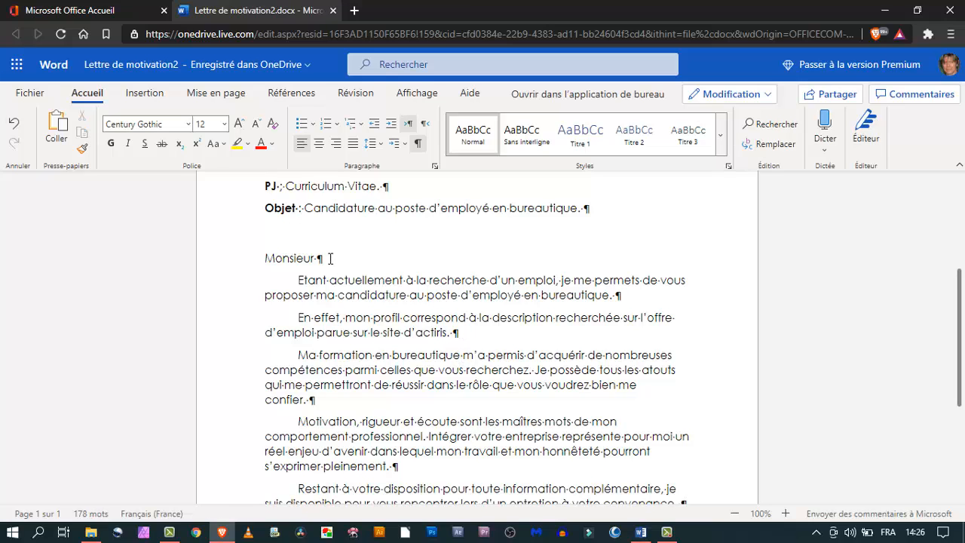
Select the indented body paragraphs from "Etant actuellement" through "votre convenance." by whole lines, and clear the selection
click(291, 259)
drag(224, 289, 229, 317)
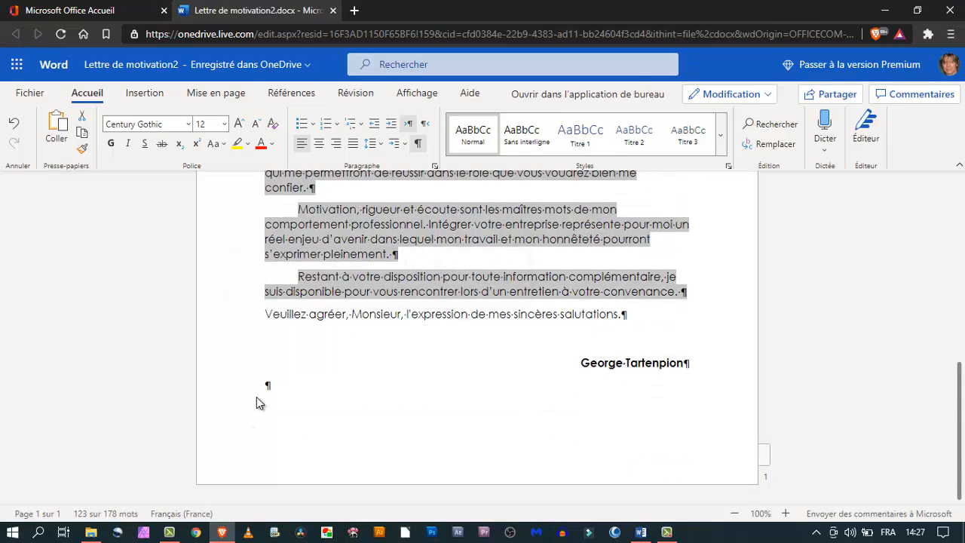
click(257, 397)
scroll(385, 428, up, 5)
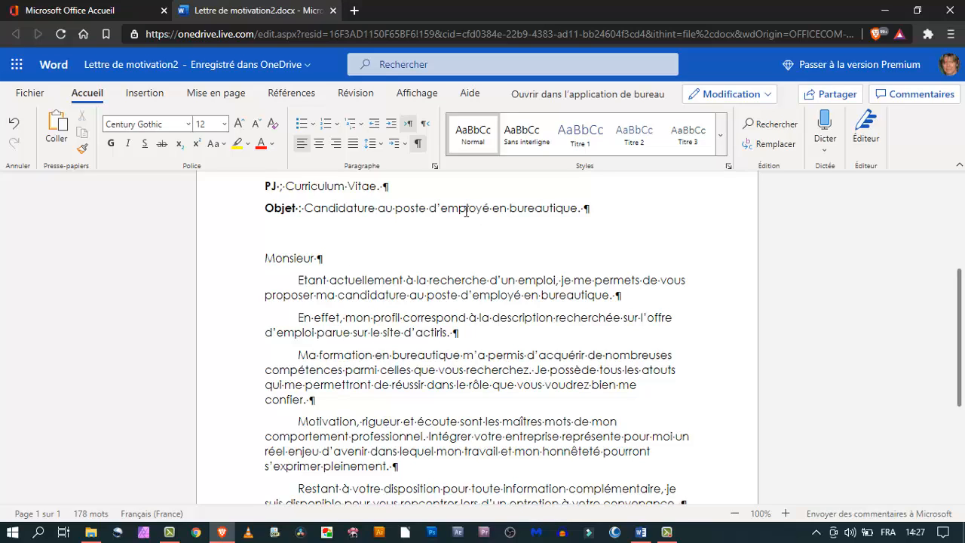
Select "bureautique", "d'employé" and "en" in turn and the whole "Objet" line, and clear the selection
double_click(533, 210)
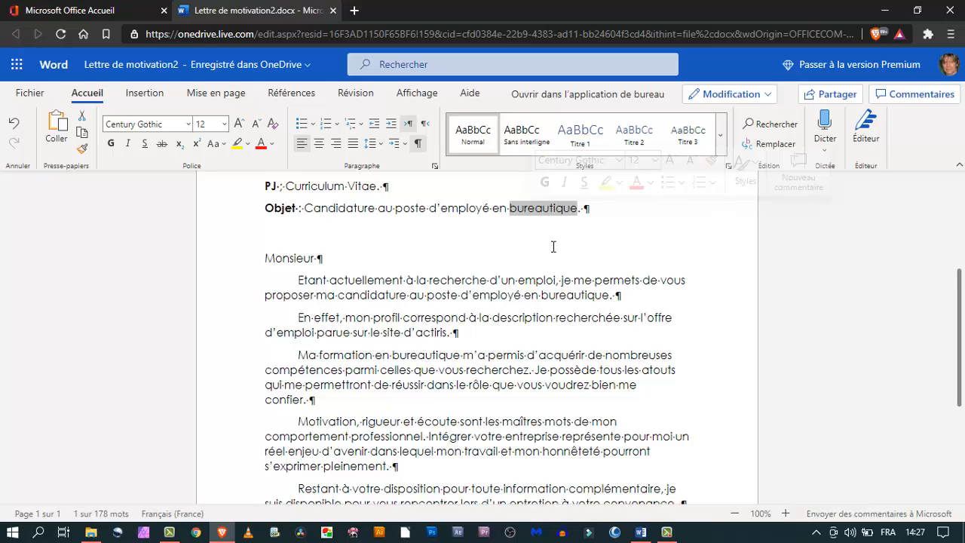
double_click(468, 208)
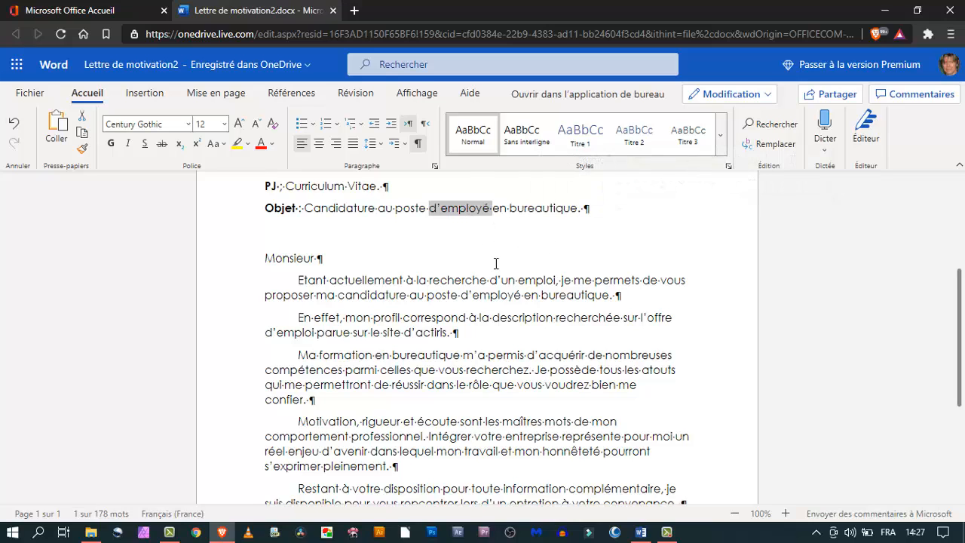
double_click(500, 208)
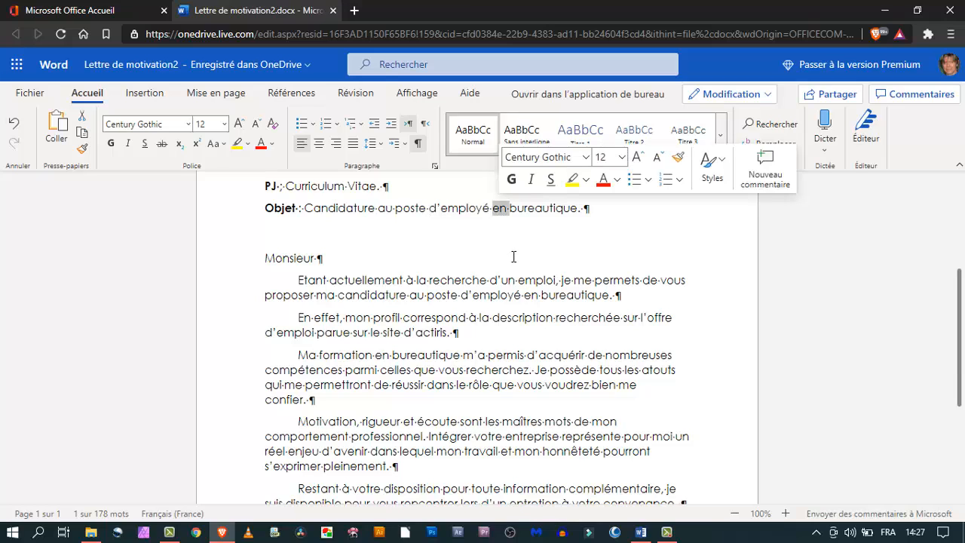
triple_click(470, 209)
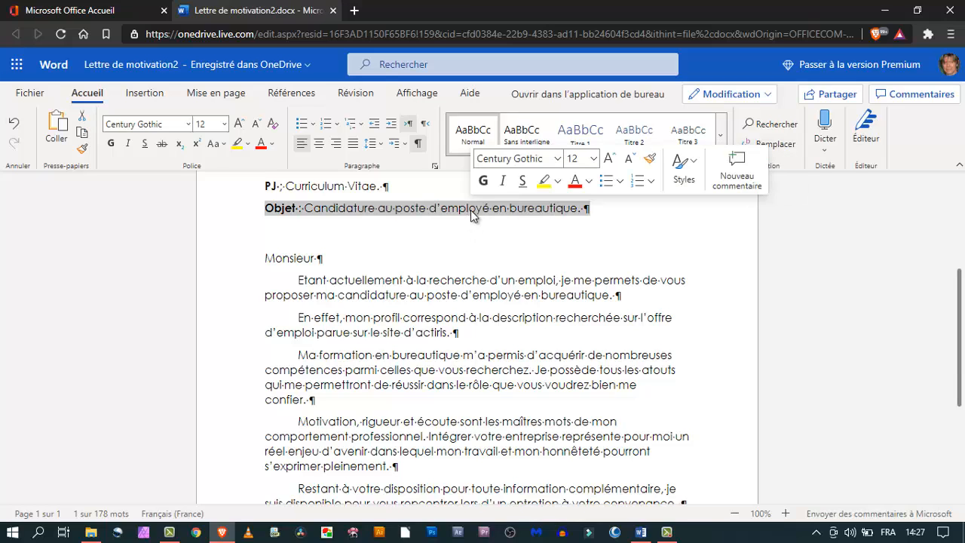
click(490, 243)
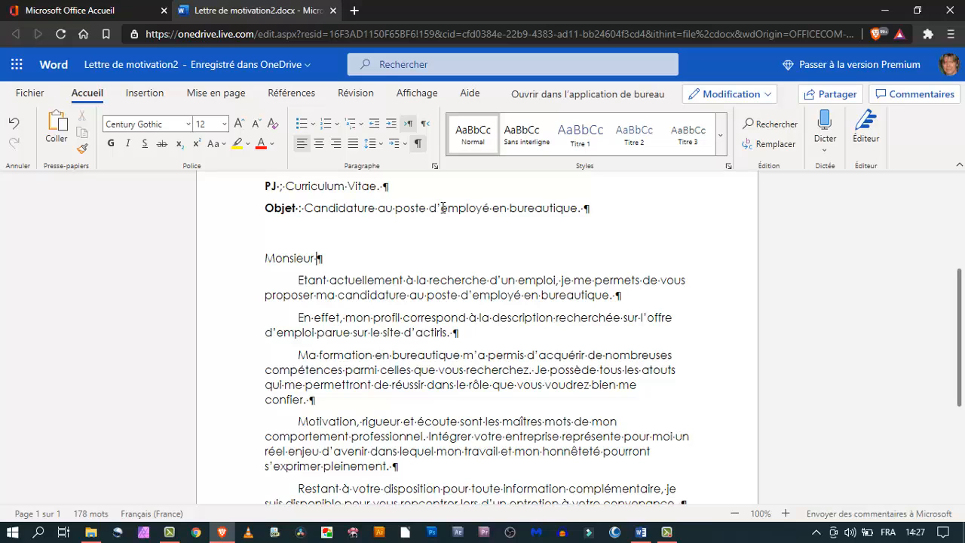
Select only "employé en bureautique" in the "Objet" line and dismiss the RogueKiller update notification
drag(444, 207, 450, 211)
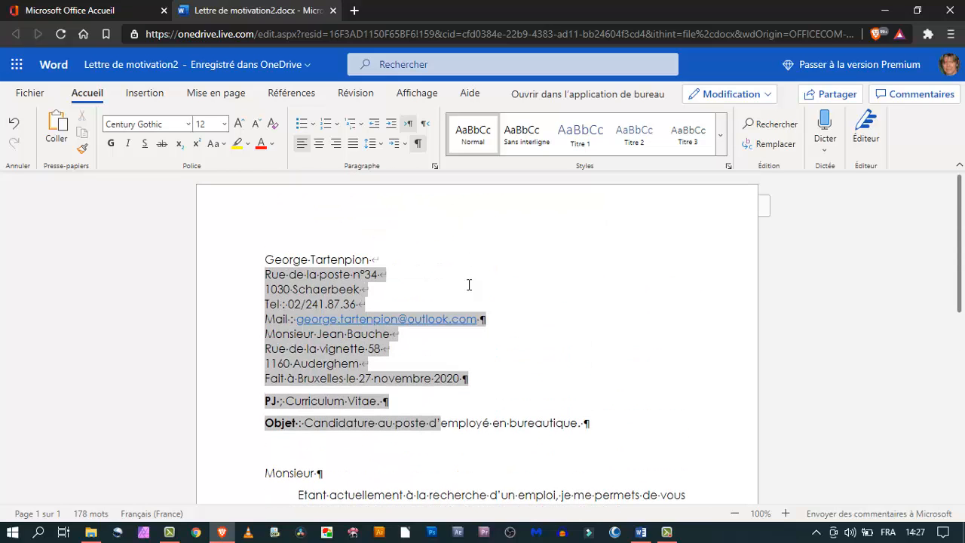
drag(469, 284, 476, 295)
scroll(561, 286, down, 3)
click(562, 281)
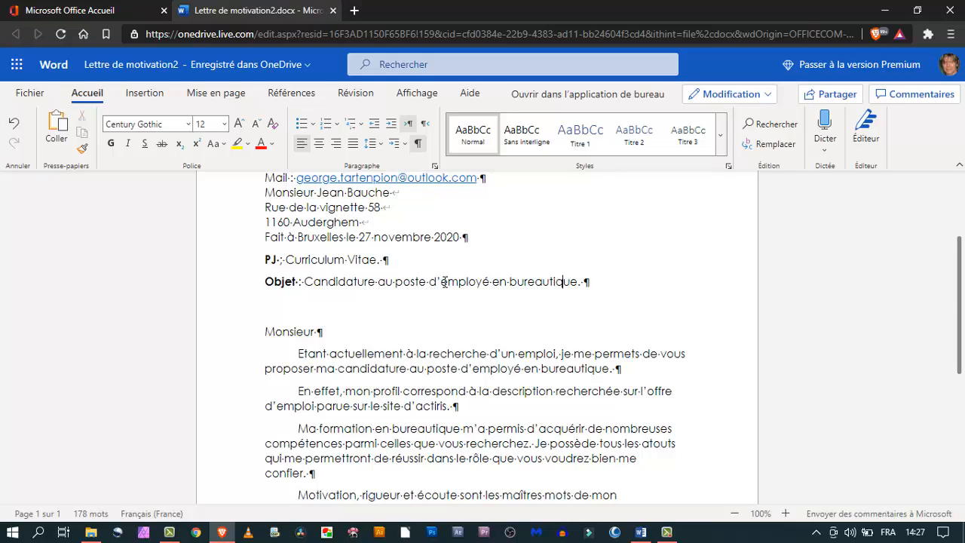
drag(442, 281, 575, 284)
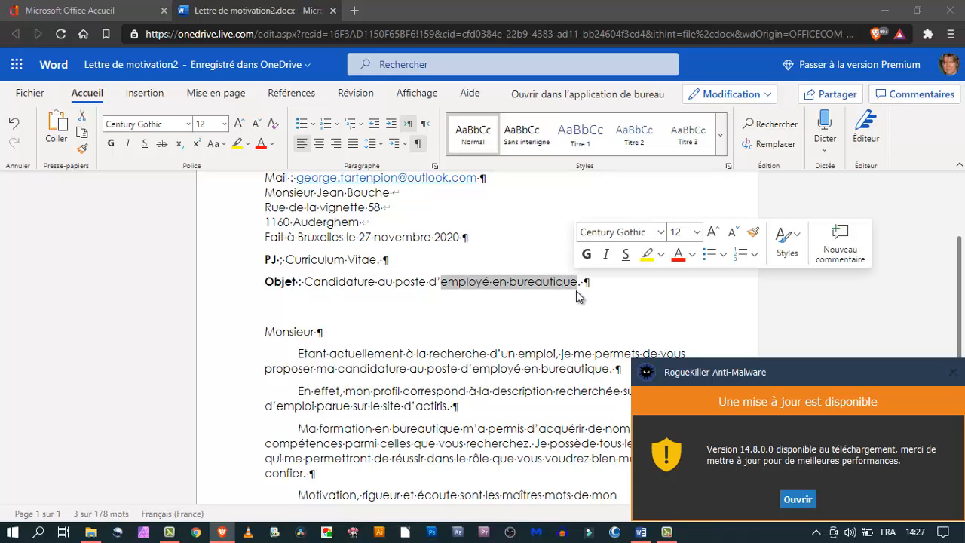
click(951, 372)
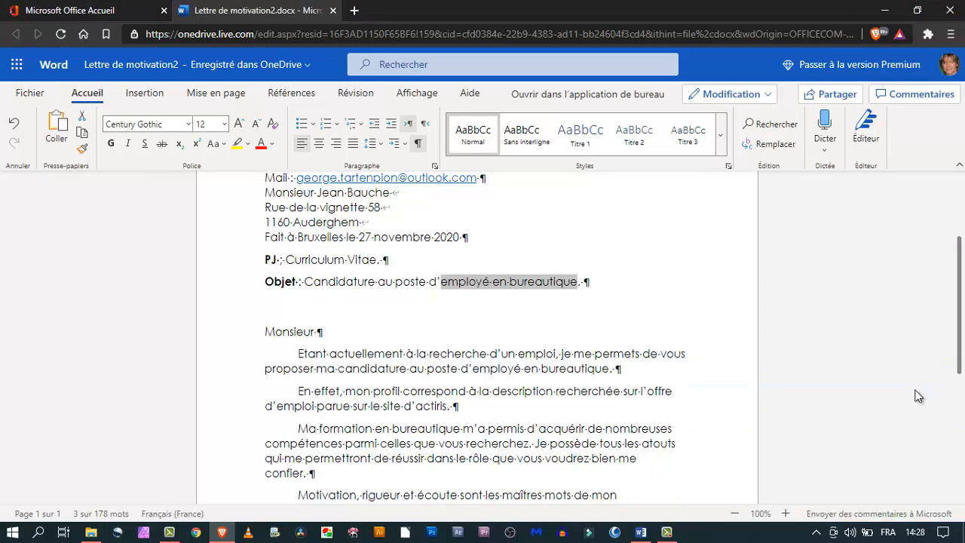
Make "employé en bureautique" in the "Objet" line bold and clear the selection
click(111, 143)
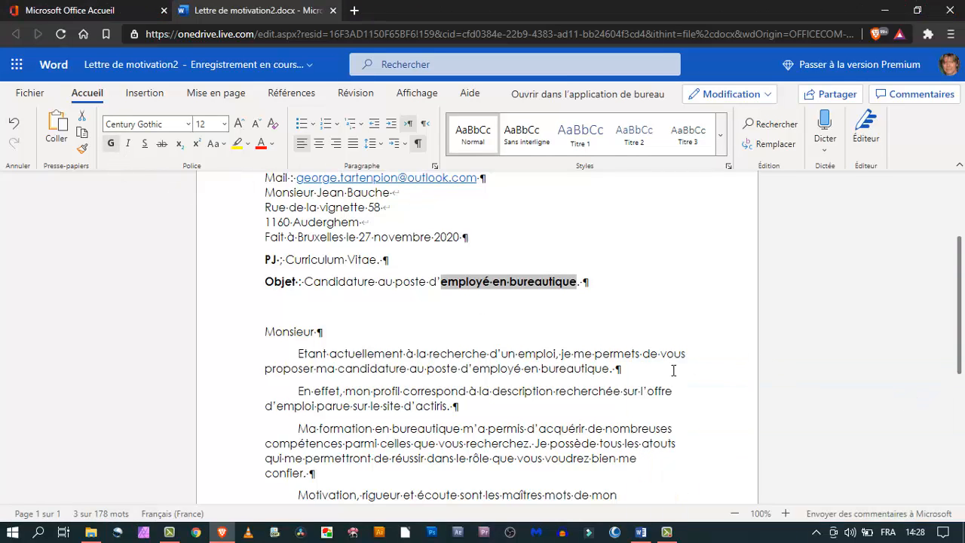
click(587, 335)
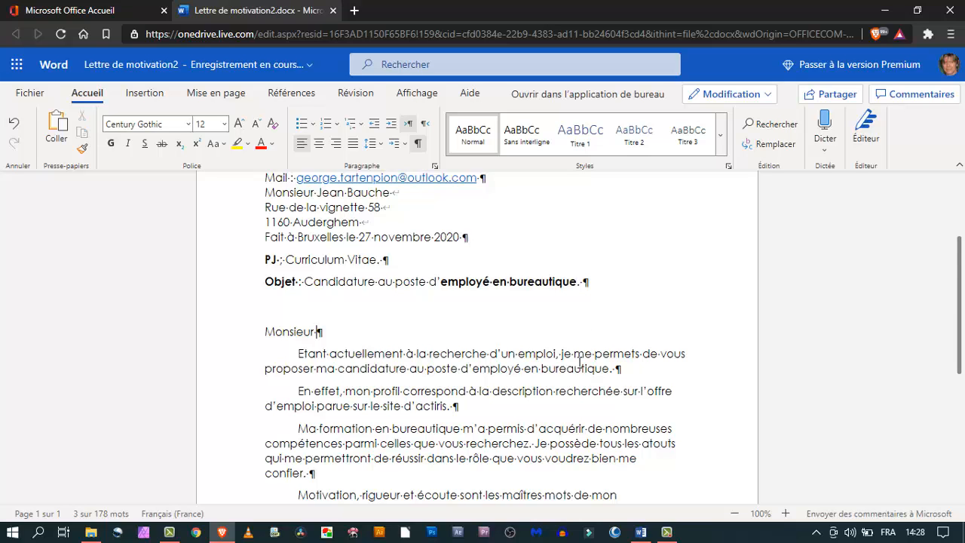
Review the letter from the "Objet" line through the body paragraphs down to the signature
scroll(552, 347, down, 2)
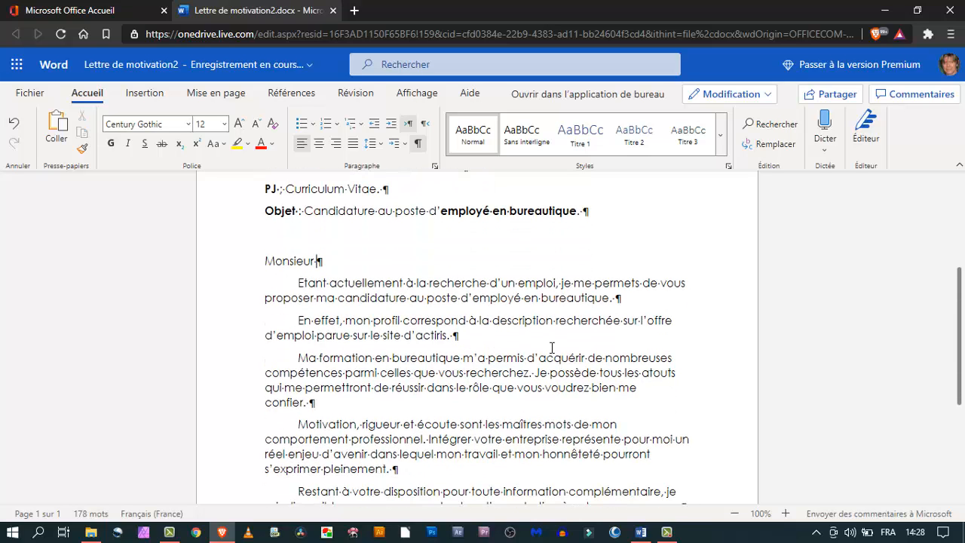
scroll(552, 348, down, 2)
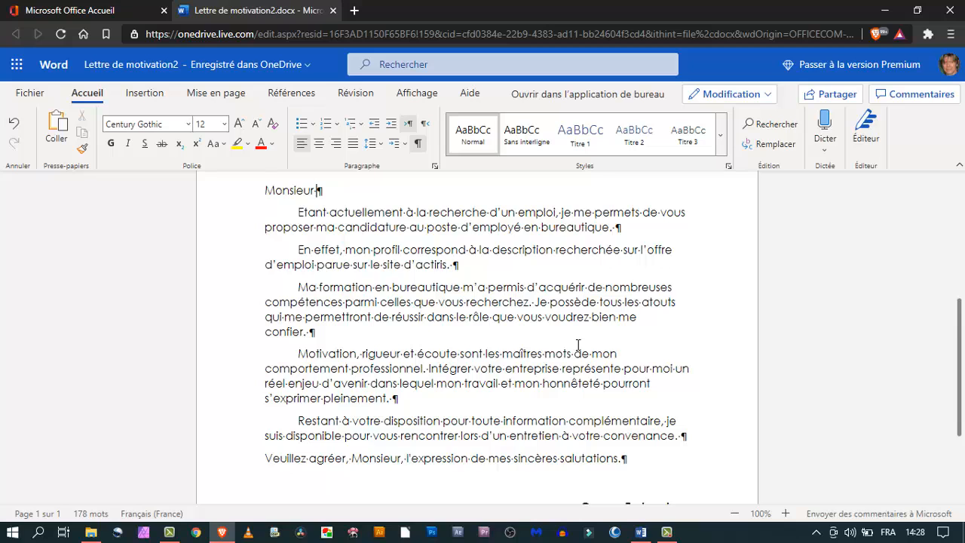
scroll(578, 344, down, 2)
scroll(578, 344, up, 2)
click(400, 266)
scroll(589, 302, up, 2)
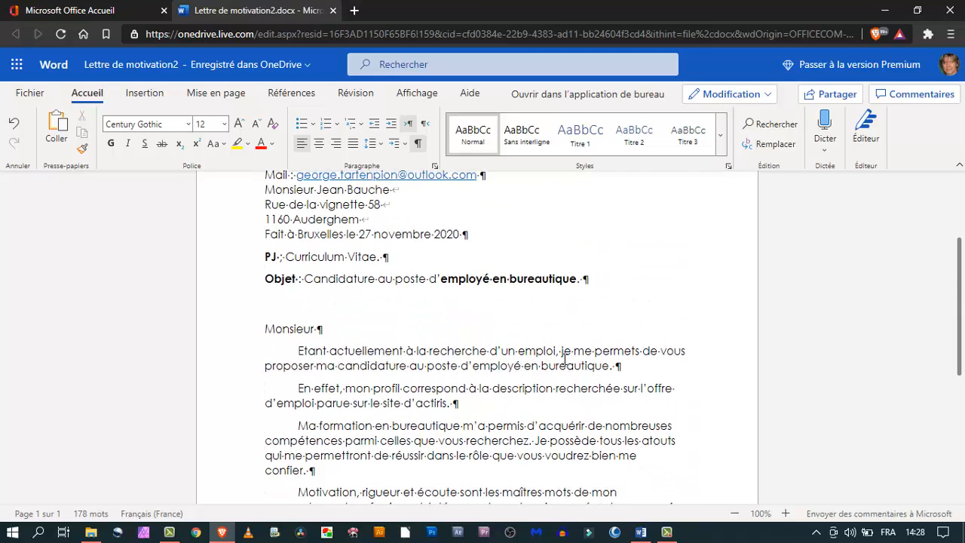
scroll(565, 359, down, 1)
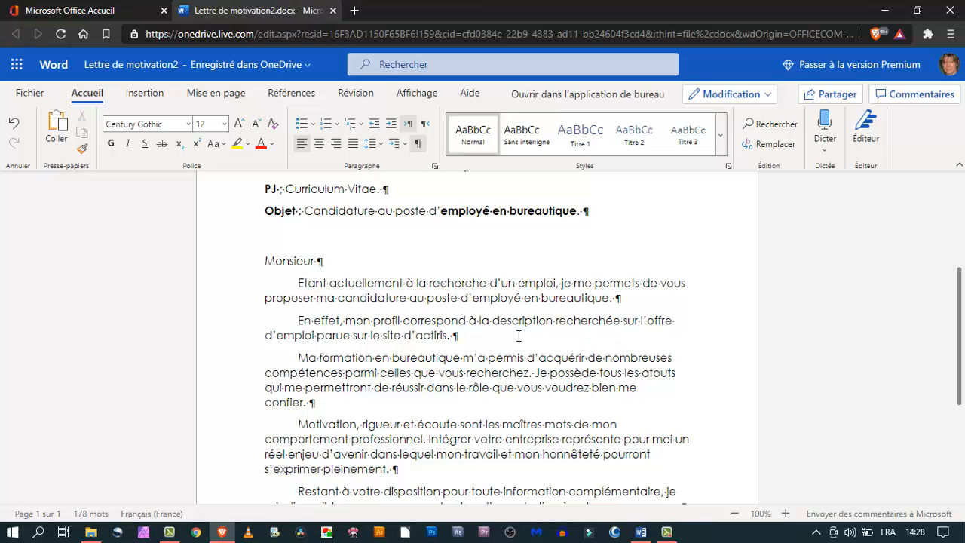
scroll(519, 335, down, 3)
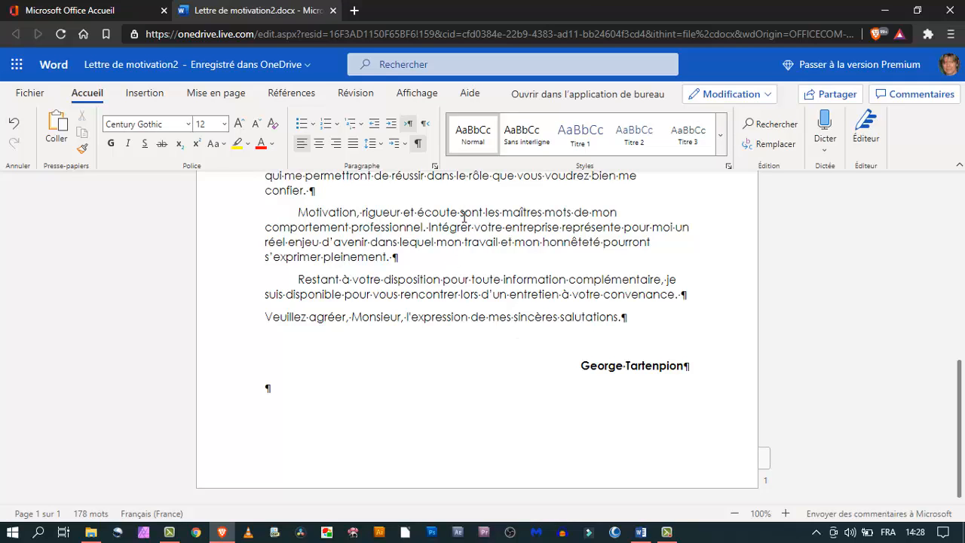
Select the text from "rigueur" through "professionnel" in the "Motivation" paragraph, and clear the selection
scroll(474, 217, up, 1)
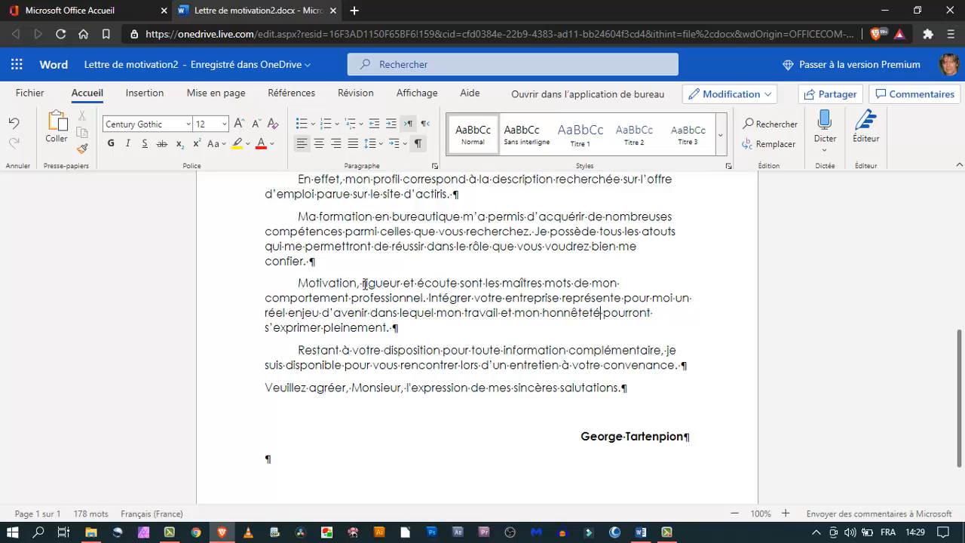
mouse_move(364, 283)
mouse_down()
mouse_move(625, 282)
mouse_move(309, 280)
mouse_move(267, 303)
mouse_move(366, 298)
mouse_up()
drag(455, 298, 686, 300)
mouse_move(362, 283)
mouse_down()
mouse_move(300, 280)
mouse_move(251, 309)
mouse_move(558, 315)
mouse_move(423, 312)
mouse_move(422, 302)
mouse_up()
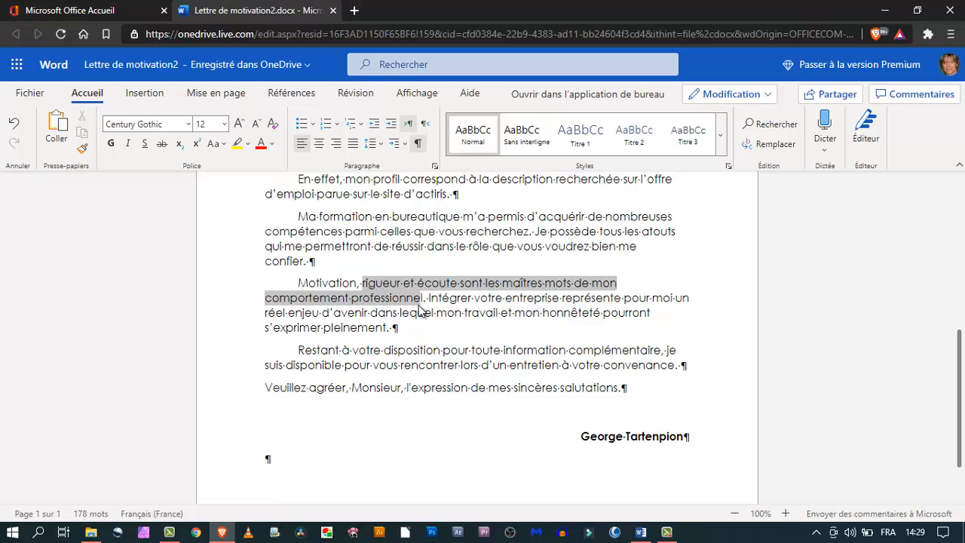
click(450, 332)
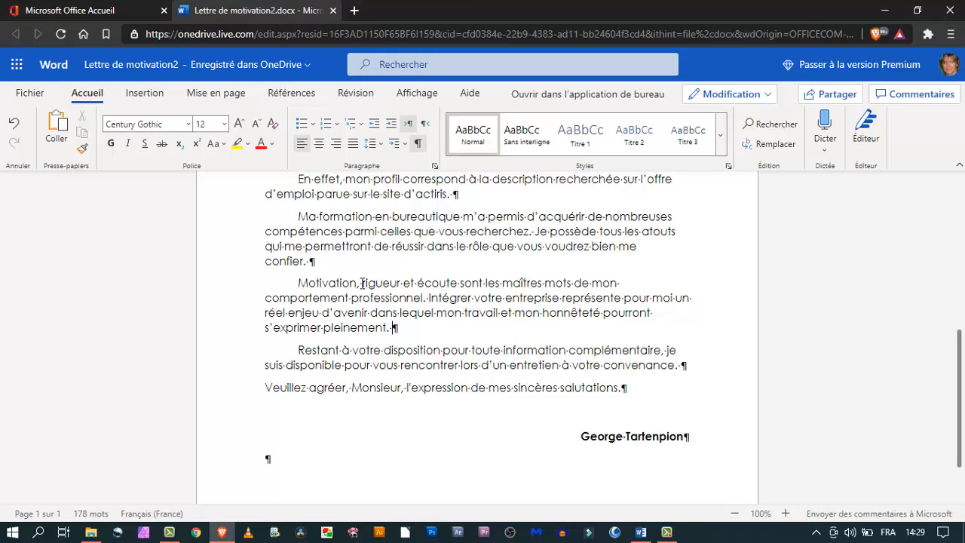
Extend a selection line by line from "rigueur" through "honnêteté" in the "Motivation" paragraph, and clear it
click(361, 283)
drag(361, 284, 362, 297)
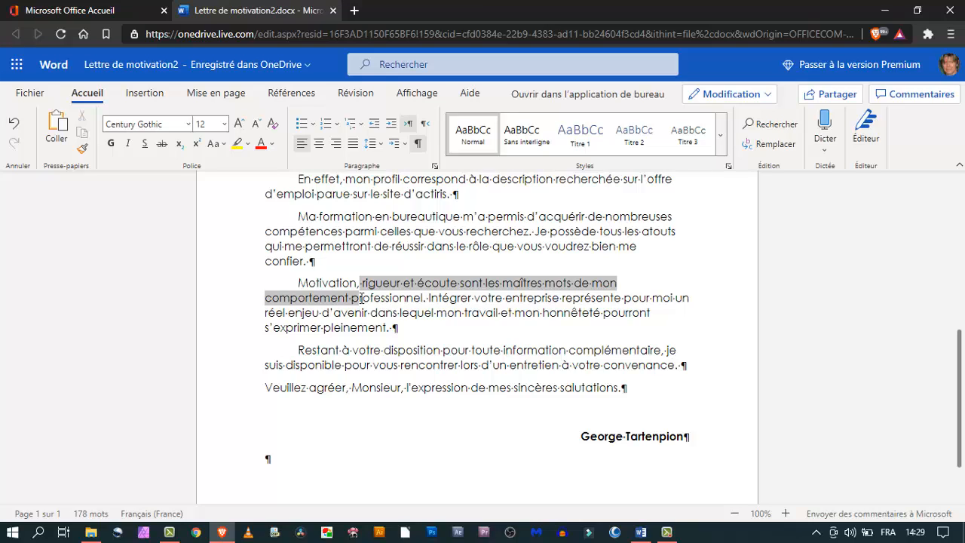
drag(361, 299, 363, 316)
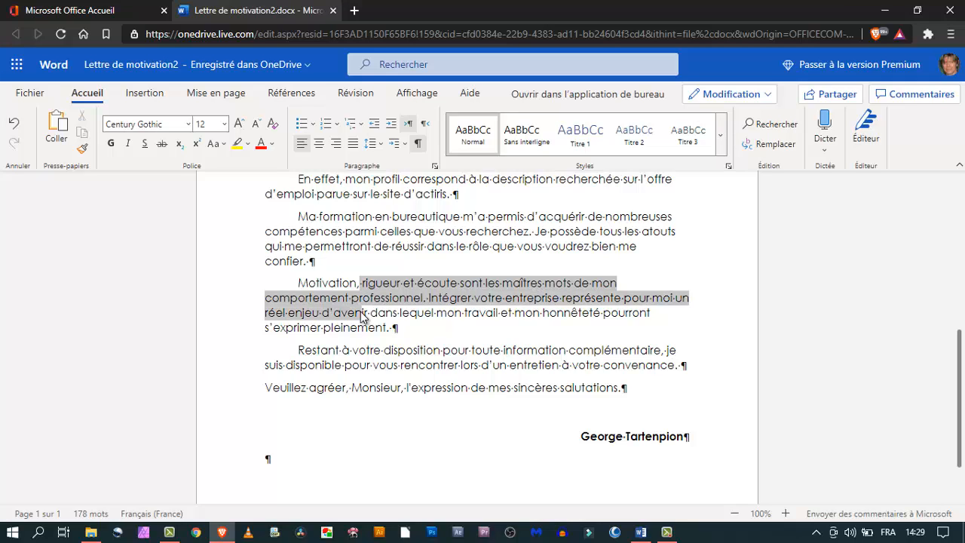
drag(362, 316, 600, 320)
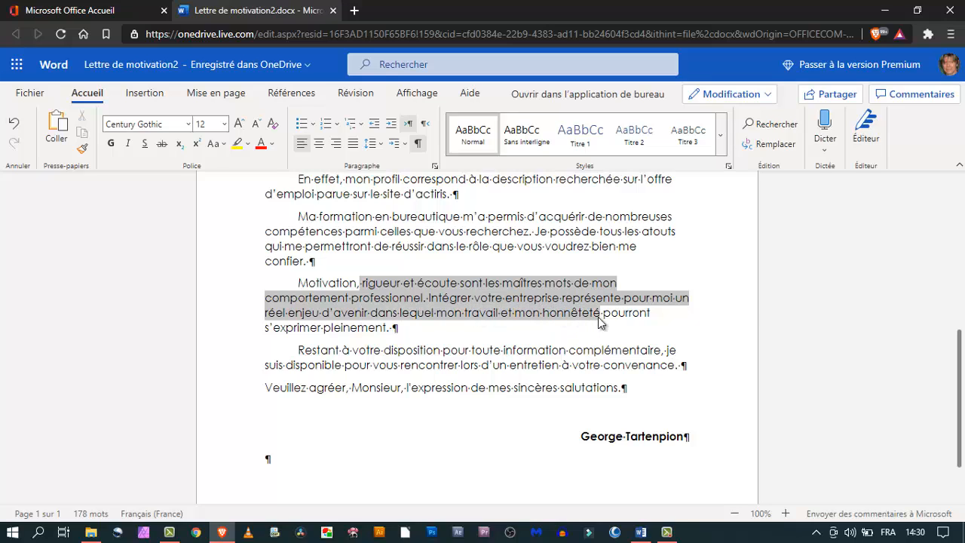
click(546, 326)
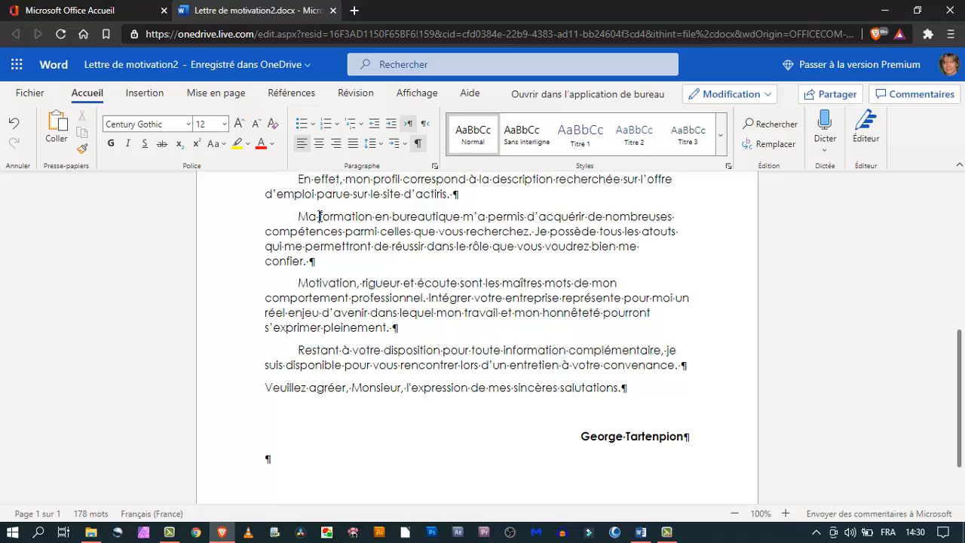
Select across paragraphs from "formation" in the "Ma formation" paragraph through "sincères" in the closing line, and clear the selection
drag(319, 217, 319, 294)
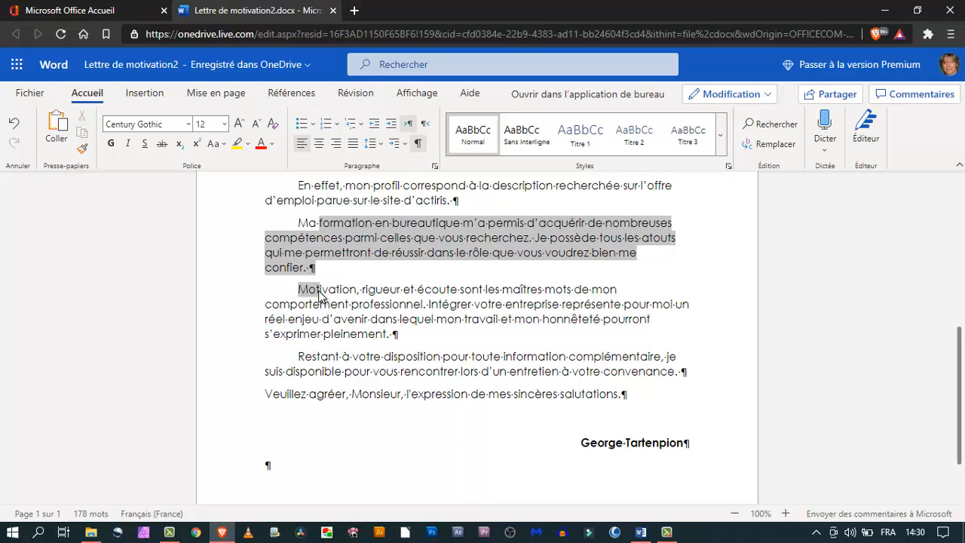
drag(319, 294, 555, 395)
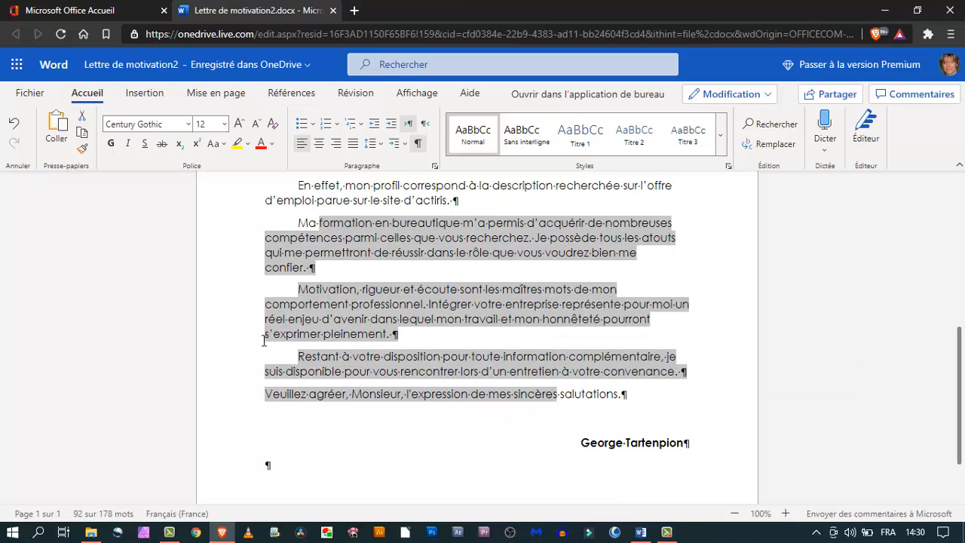
click(235, 200)
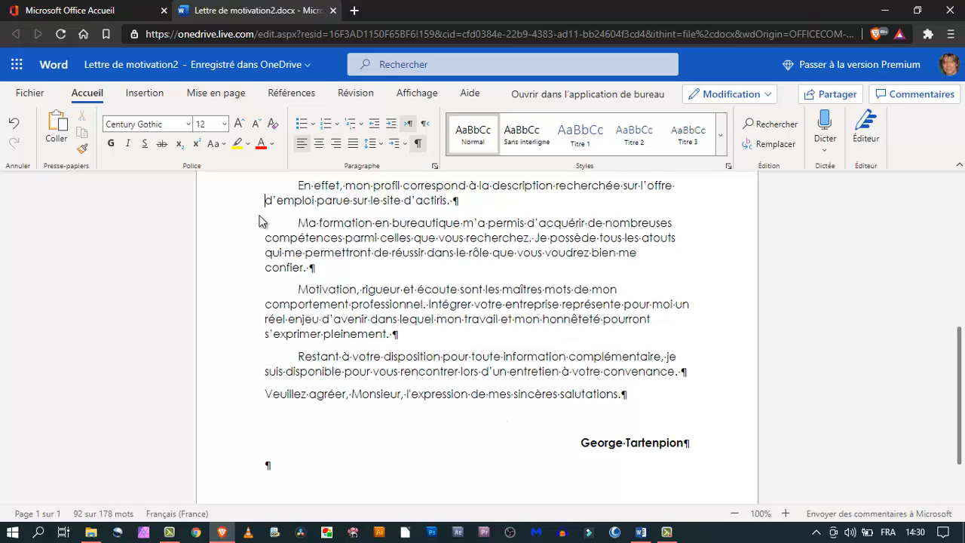
In the "Motivation" paragraph, select from "rigueur" only as far as "prof", select the remaining "essionnel" separately, and clear the selection
scroll(370, 254, up, 2)
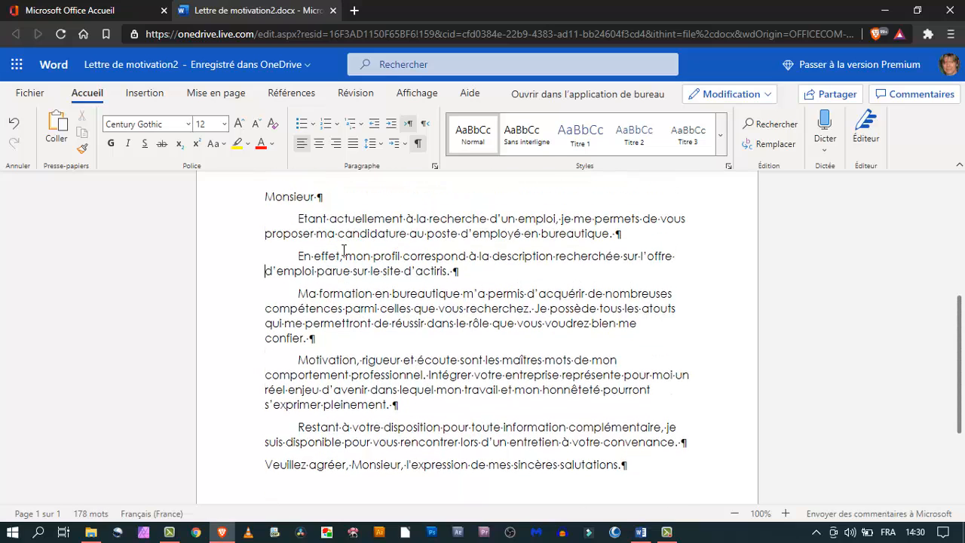
scroll(343, 250, down, 4)
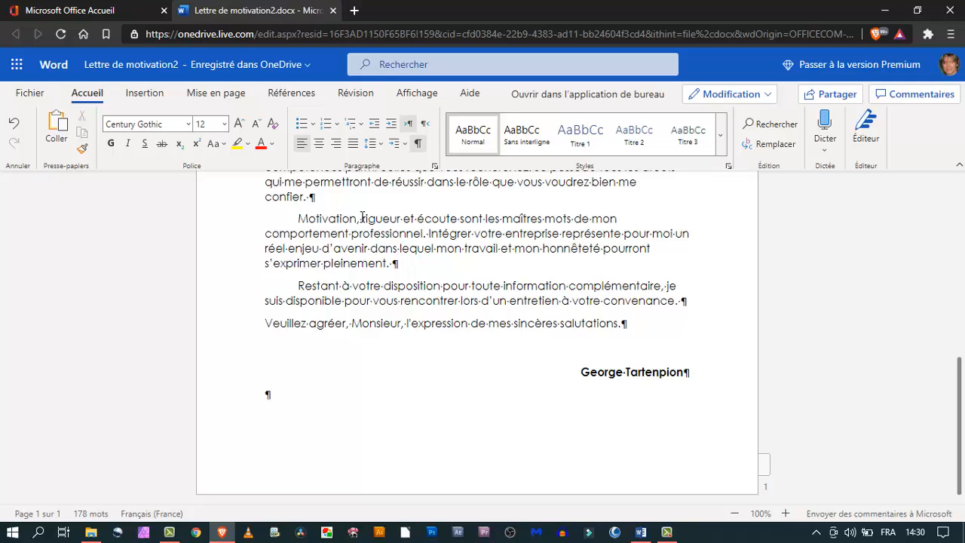
click(359, 216)
drag(363, 230, 373, 253)
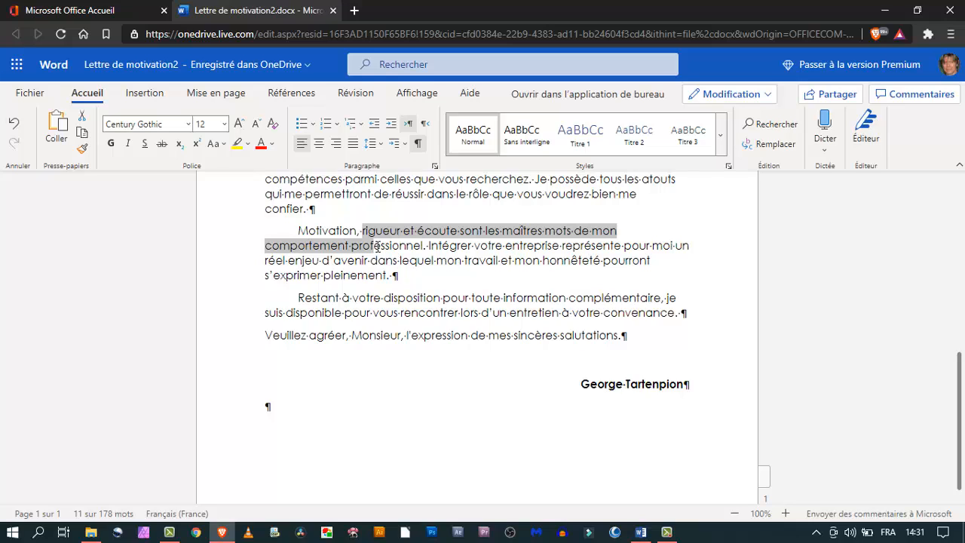
drag(375, 246, 425, 250)
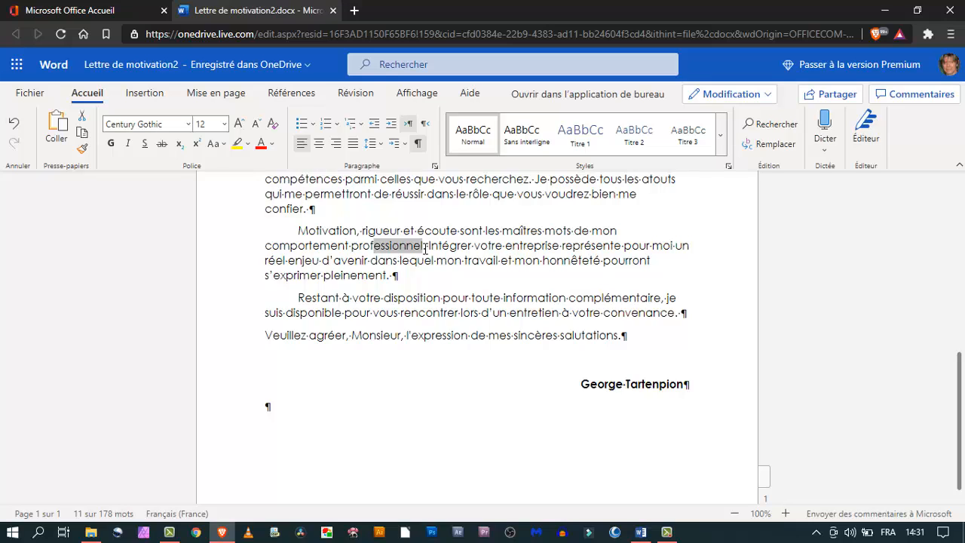
drag(425, 249, 425, 250)
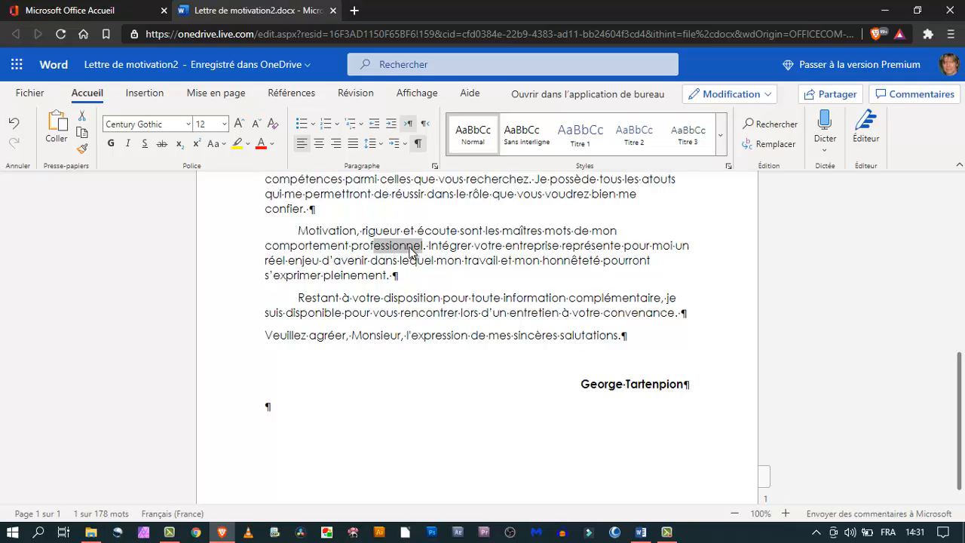
click(437, 298)
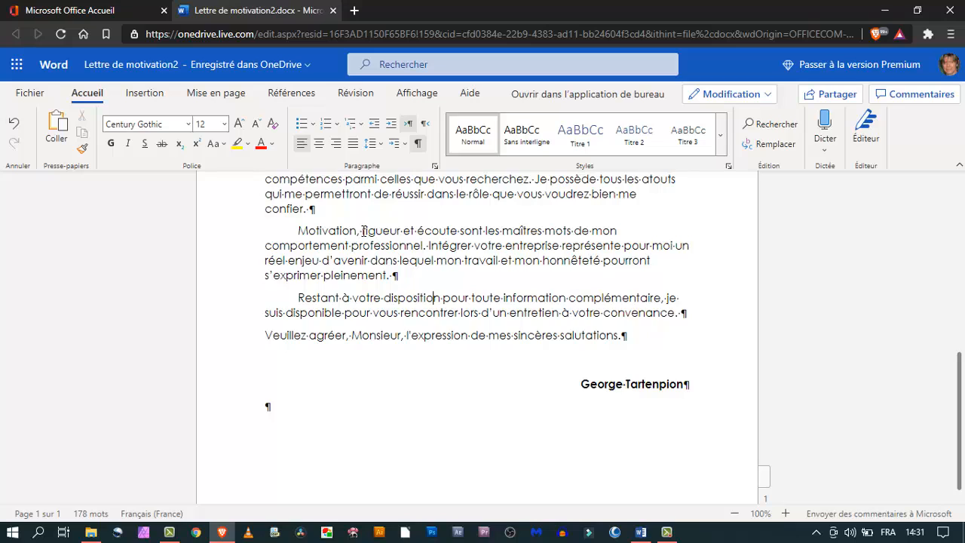
Select from "rigueur" to "prof", clear it, reselect from "rigueur" through the full word "professionnel", and clear that selection
drag(361, 230, 376, 249)
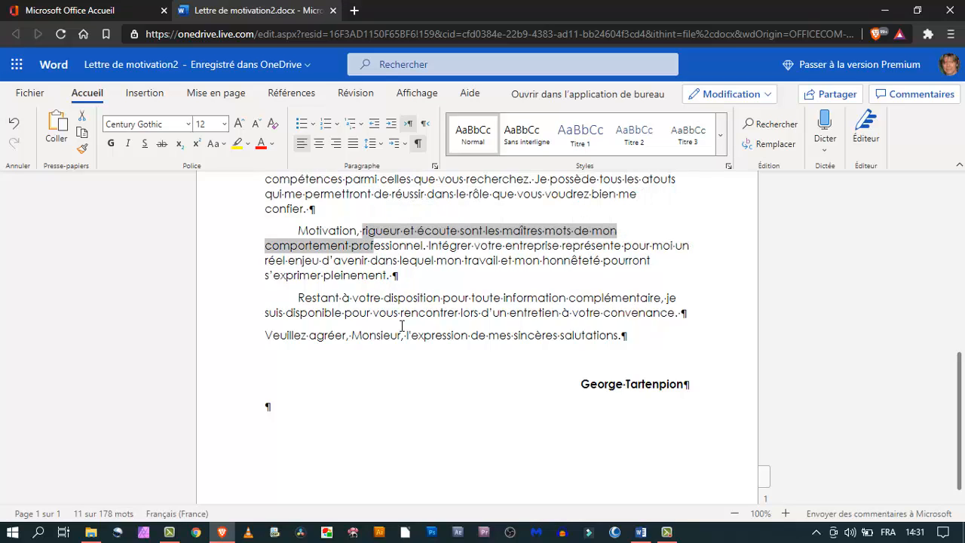
click(618, 337)
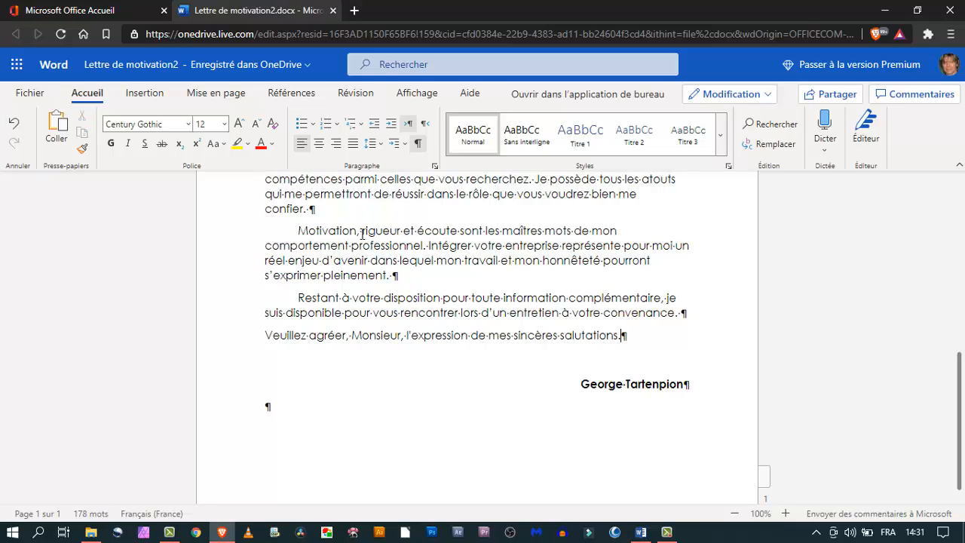
drag(361, 229, 426, 247)
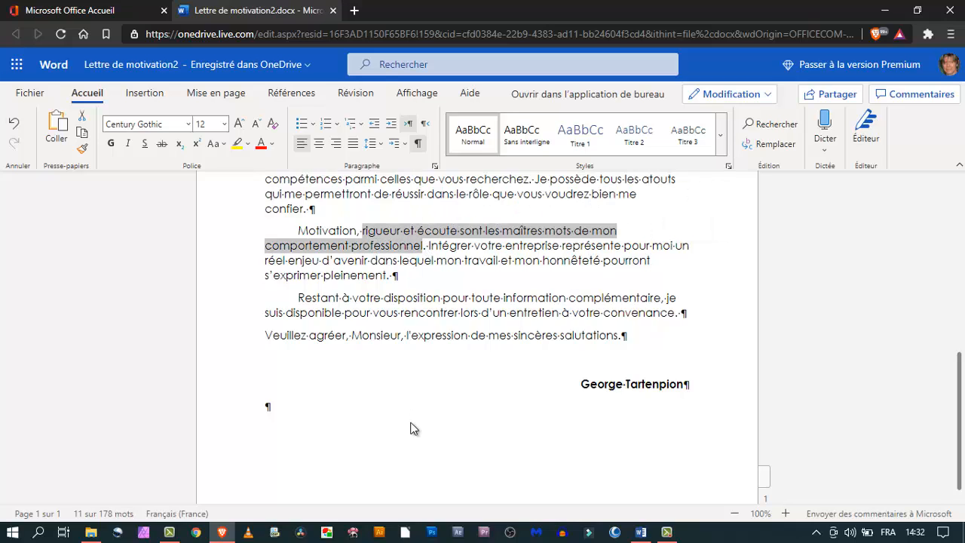
click(415, 274)
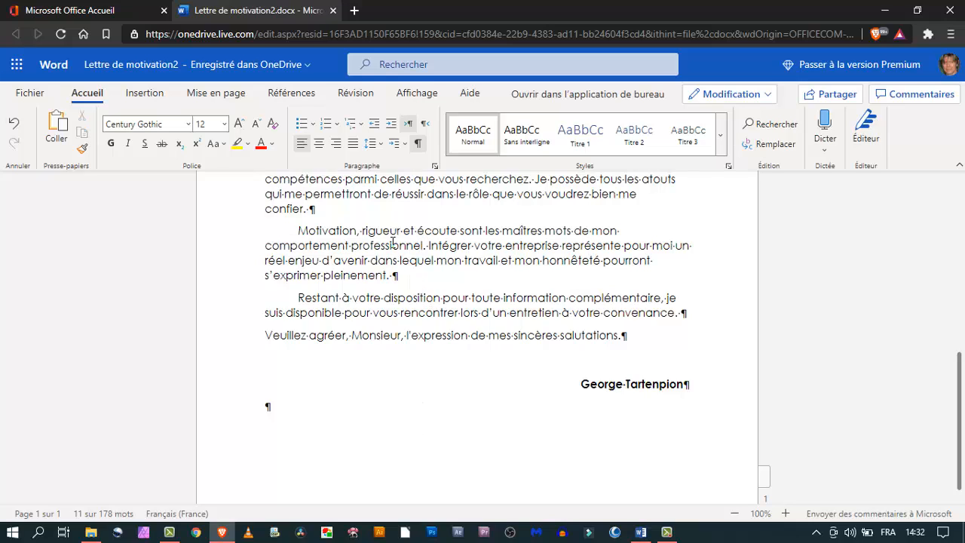
Move the text from "rigueur" to "prof" into the empty last paragraph below the signature, and undo the move
drag(374, 246, 423, 254)
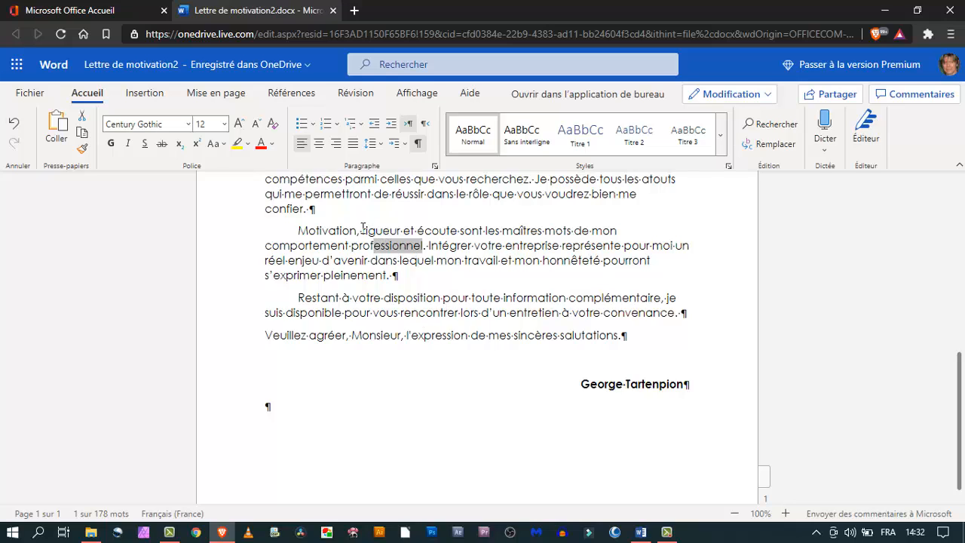
drag(361, 230, 374, 247)
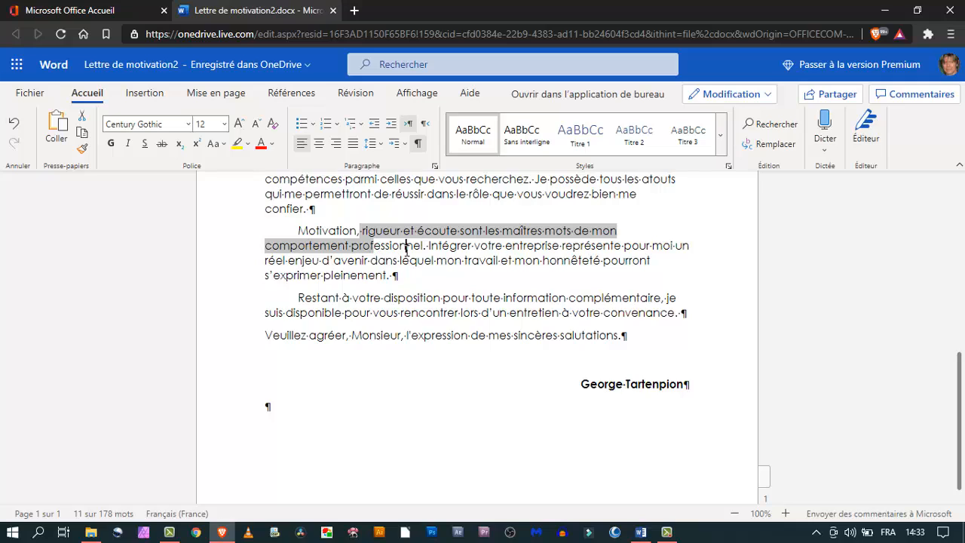
drag(406, 247, 425, 248)
key(Down)
key(Down)
key(Down)
key(Down)
key(Down)
key(Down)
key(Down)
key(Return)
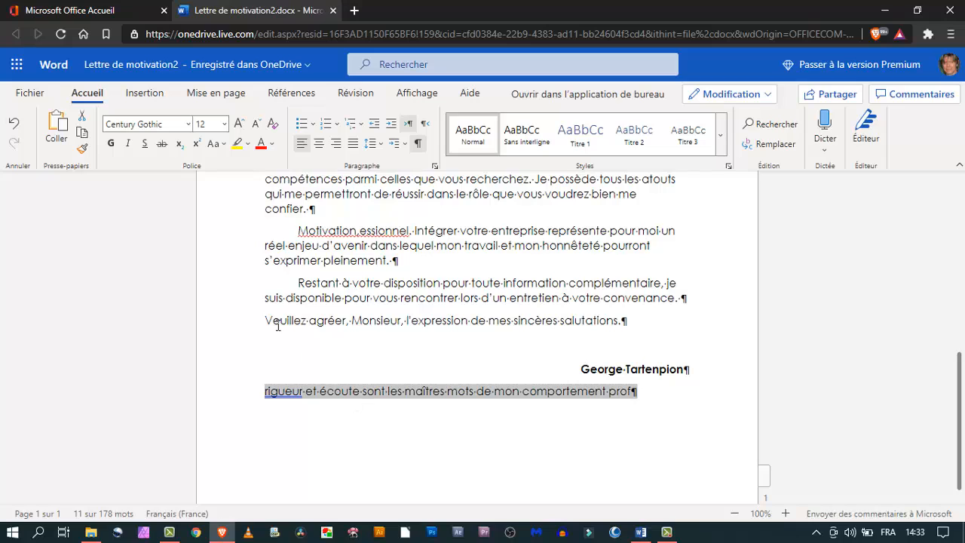
click(15, 123)
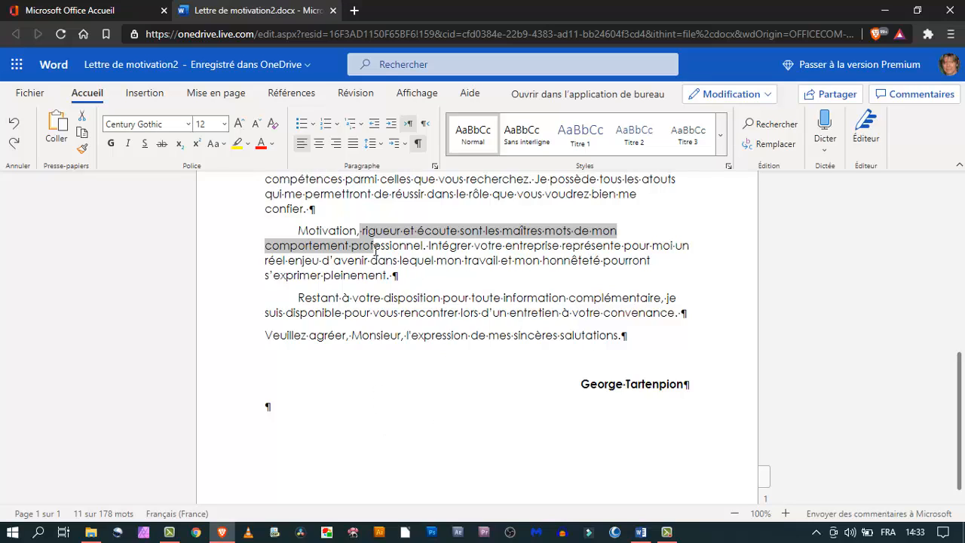
Move the selected "rigueur" to "prof" text directly after "essionnel.", undo the move, and clear the selection
drag(376, 249, 426, 252)
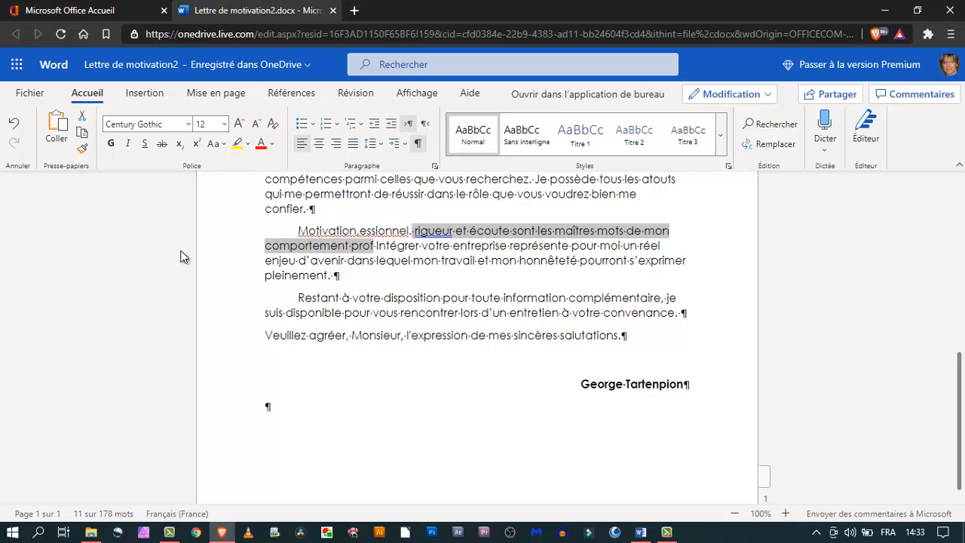
click(14, 123)
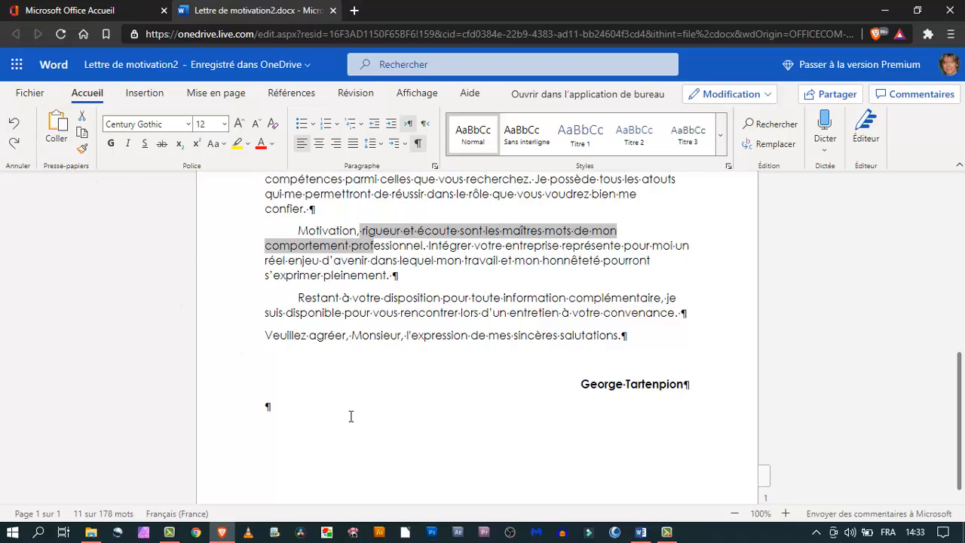
click(366, 389)
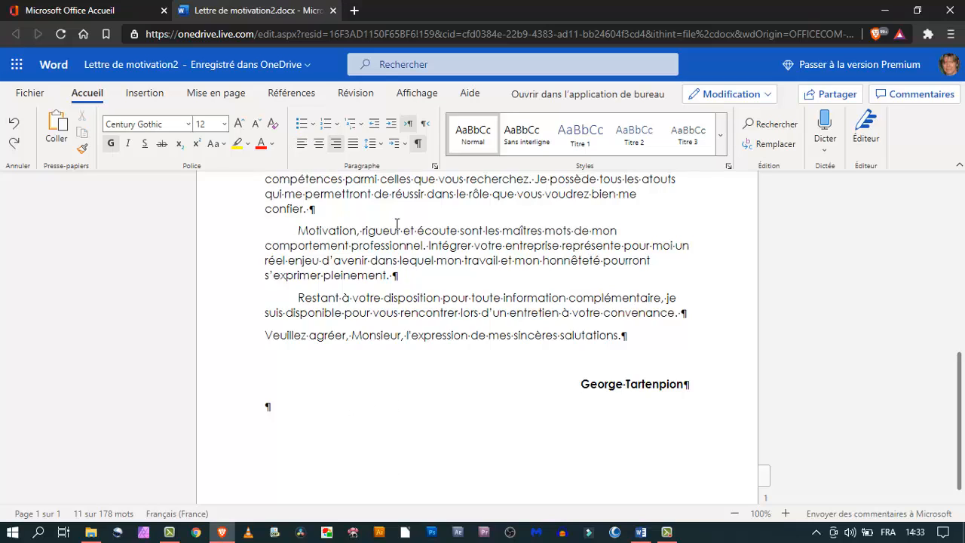
Select from "rigueur" through "professionnel" in one pass, and place the cursor in the empty last paragraph
drag(362, 230, 428, 256)
click(420, 442)
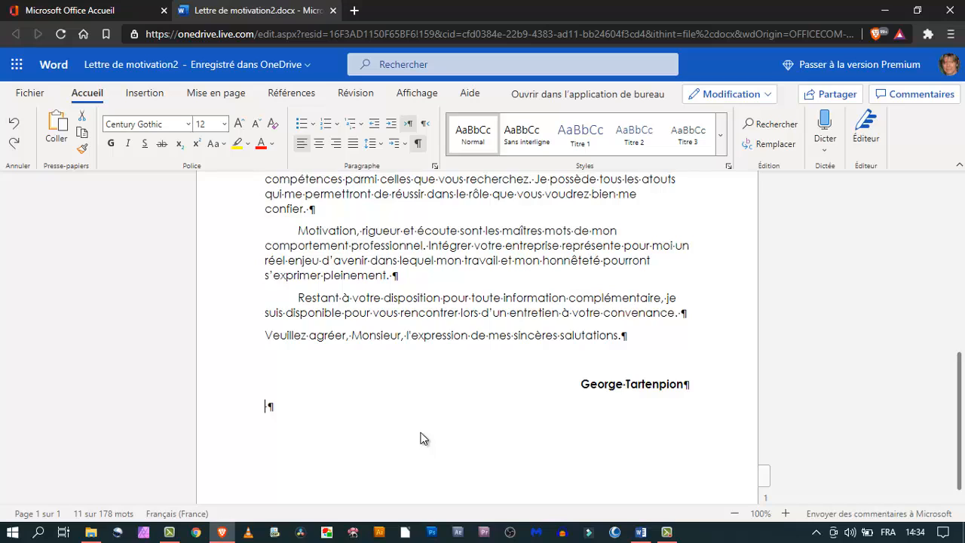
Select from "rigueur" to "profe", clear it, reselect from "rigueur" through the full word "professionnel", and clear that selection
drag(364, 232, 381, 249)
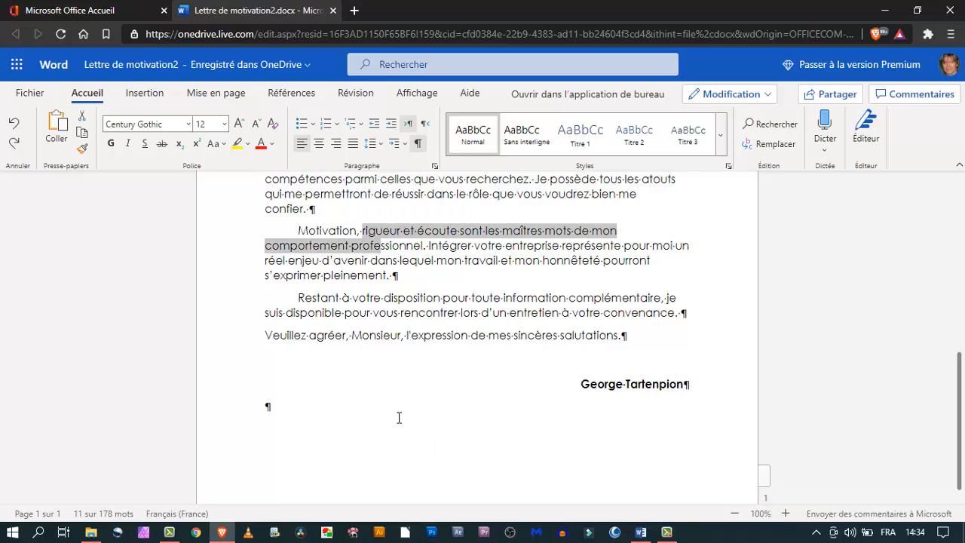
click(336, 410)
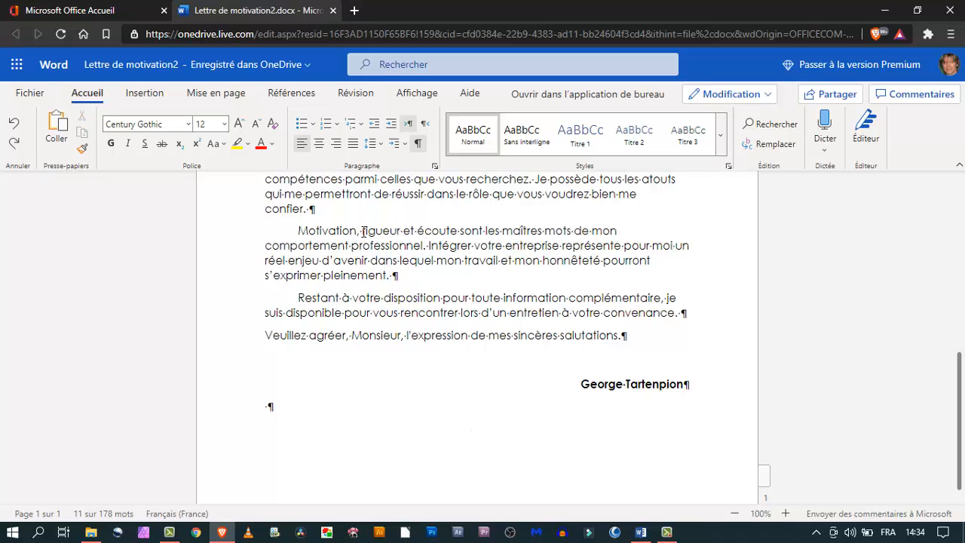
drag(363, 232, 424, 252)
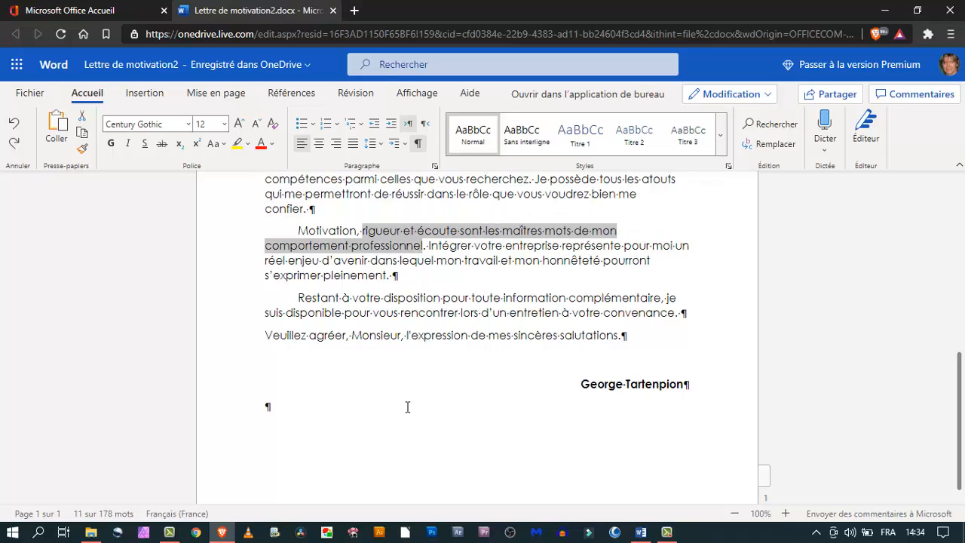
click(267, 406)
Move the text from "rigueur" to "professi" into the word "lequel", undo the move, and place the cursor before the signature
click(364, 232)
drag(374, 241, 431, 263)
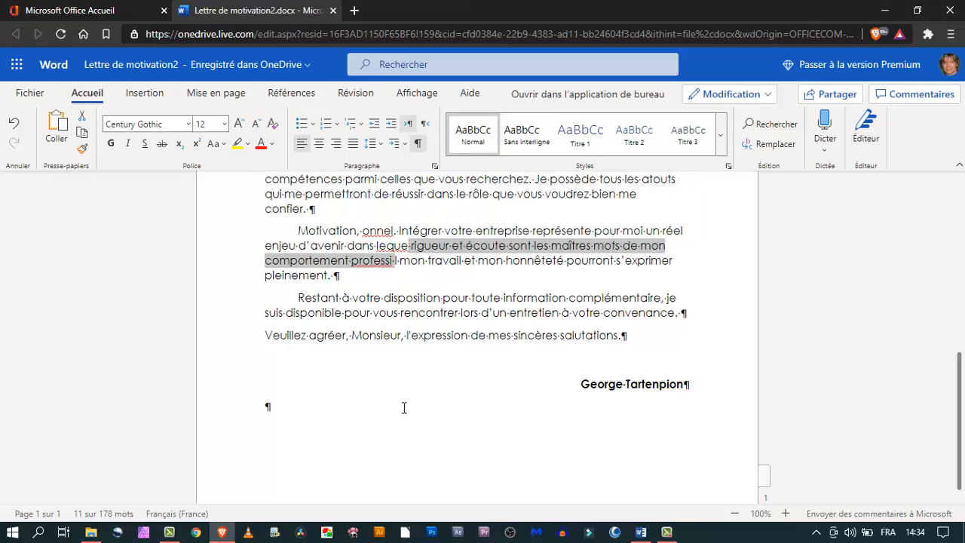
click(14, 123)
click(272, 384)
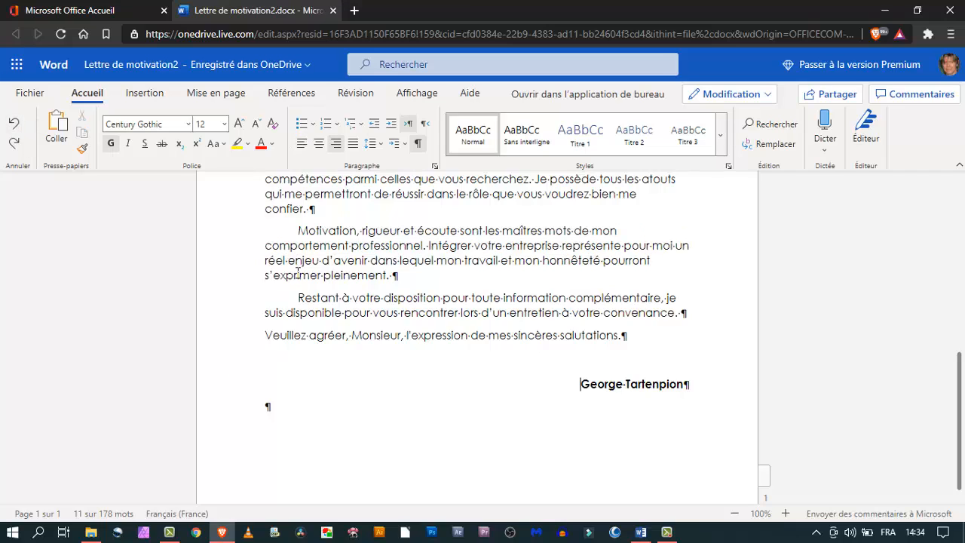
Select from "rigueur" through "professionnel." including the period, and clear the selection by placing the cursor at the end of the e-mail line
drag(362, 230, 428, 246)
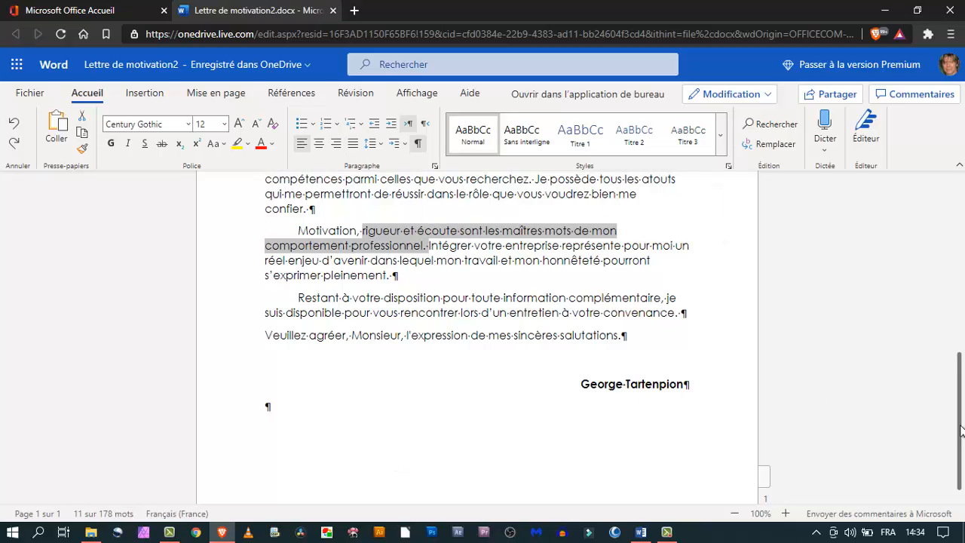
scroll(618, 353, up, 10)
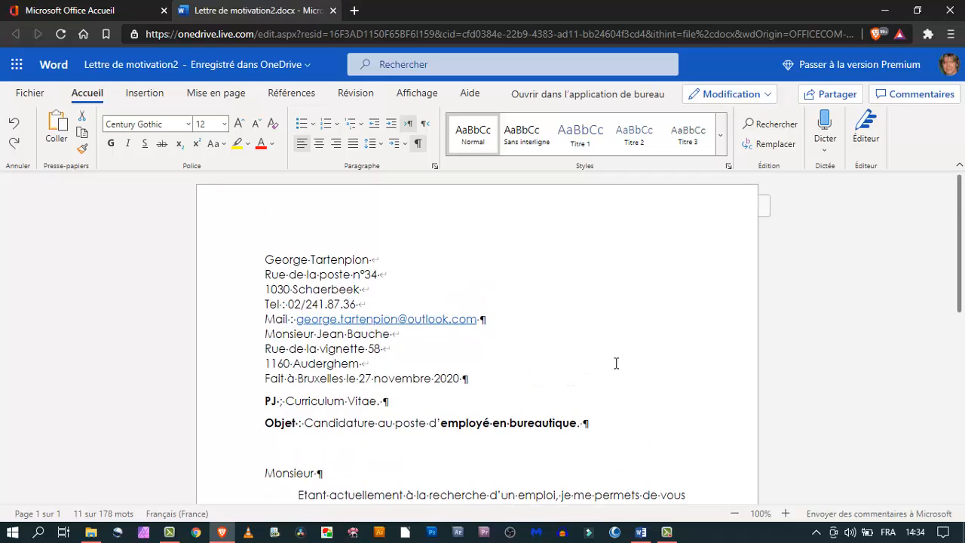
click(641, 319)
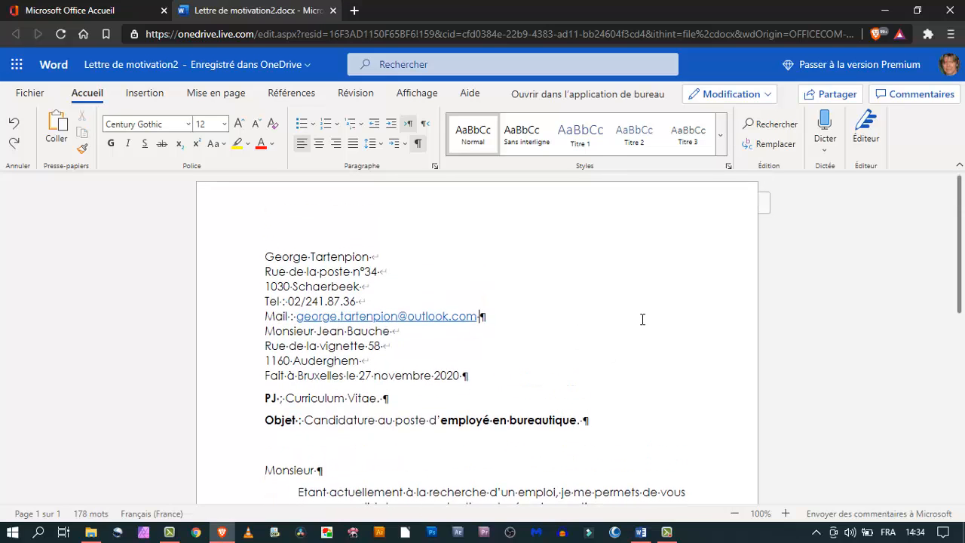
Review the whole letter from the sender block to the signature, and look at the page layout options for paragraph indents and spacing
scroll(642, 320, down, 2)
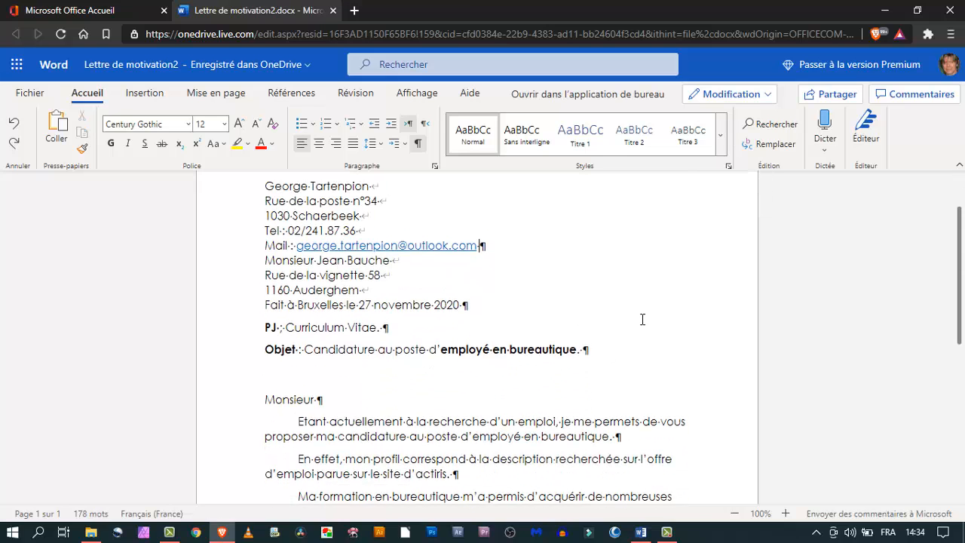
scroll(642, 319, down, 8)
scroll(639, 333, up, 6)
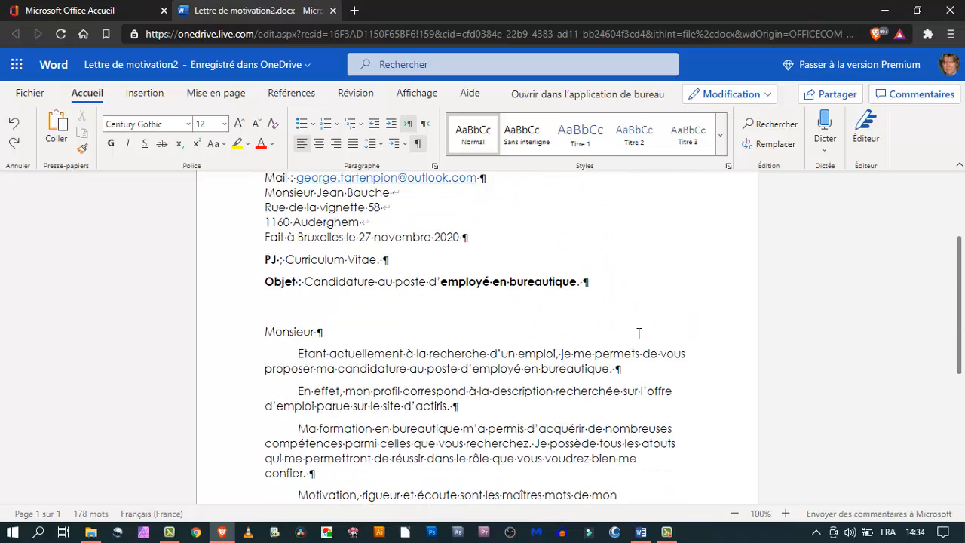
scroll(638, 333, up, 4)
scroll(638, 333, down, 10)
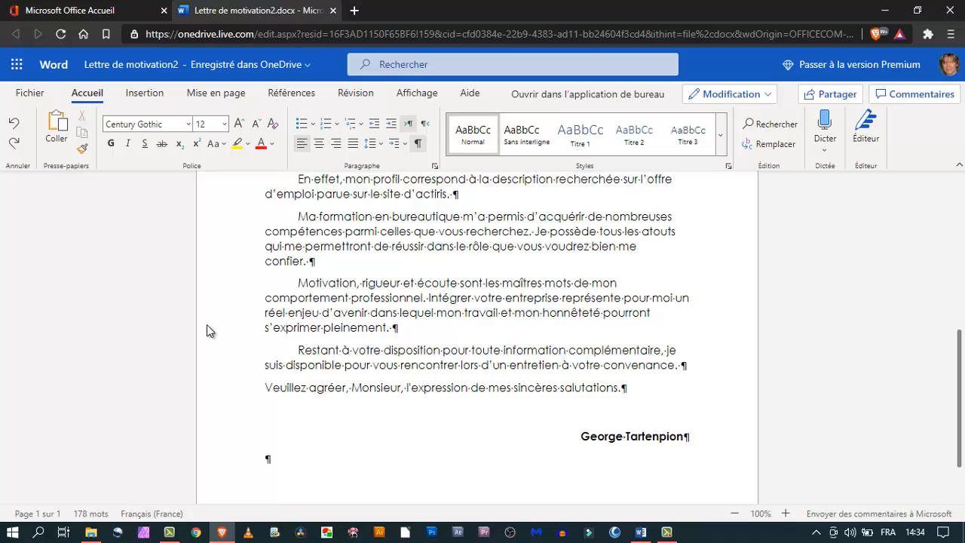
scroll(264, 332, up, 10)
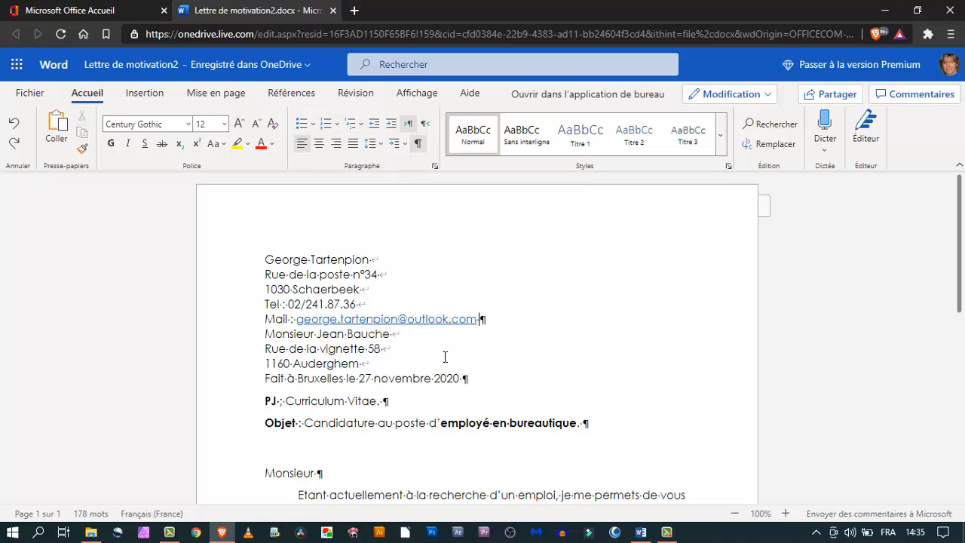
scroll(444, 357, down, 10)
scroll(445, 356, up, 10)
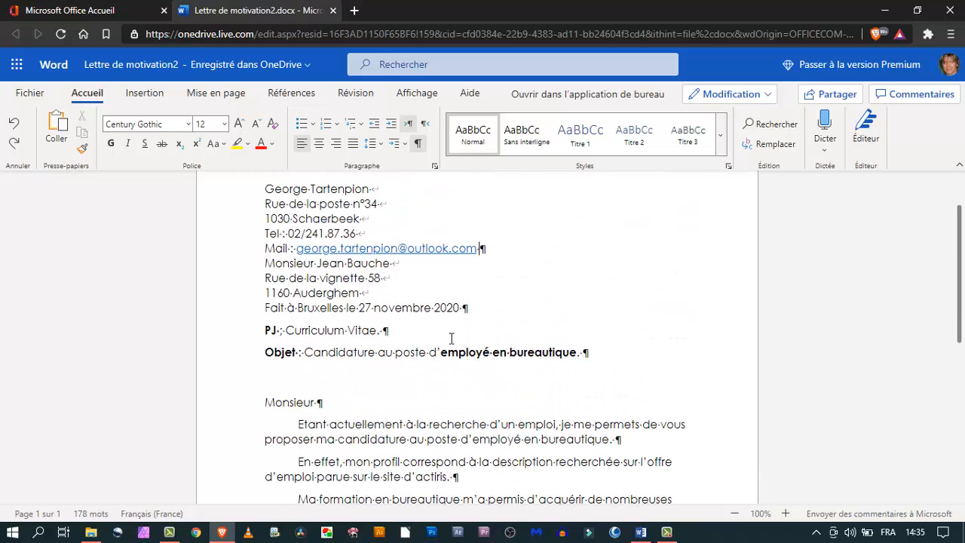
scroll(527, 354, up, 2)
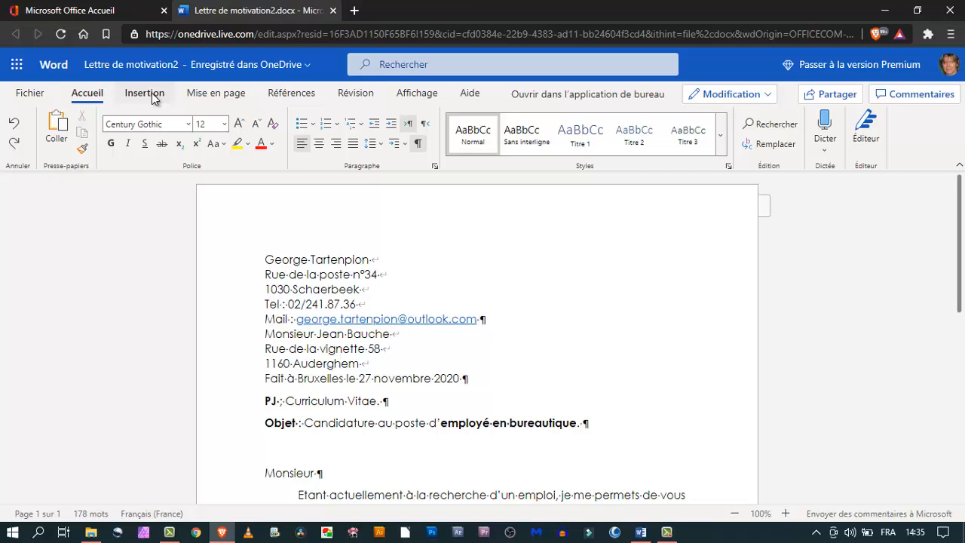
click(211, 94)
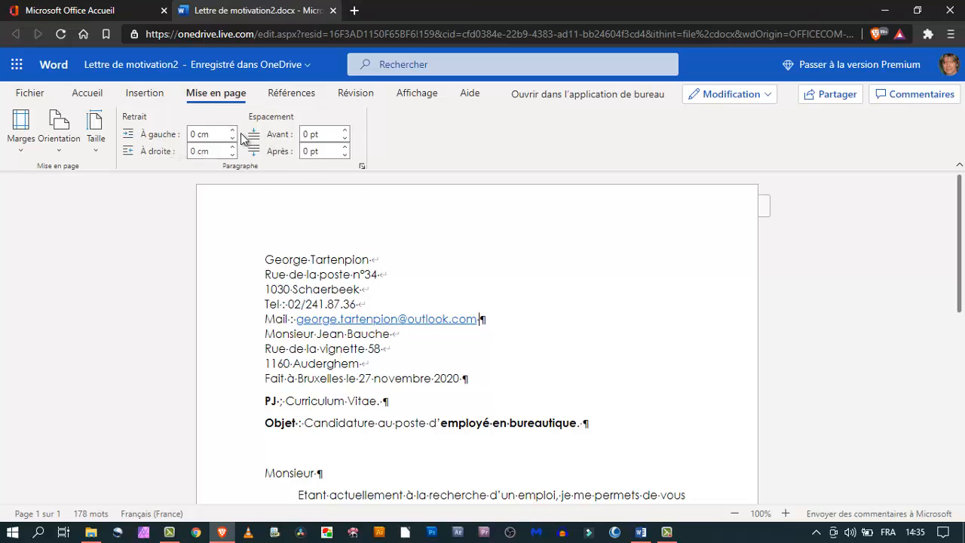
click(88, 94)
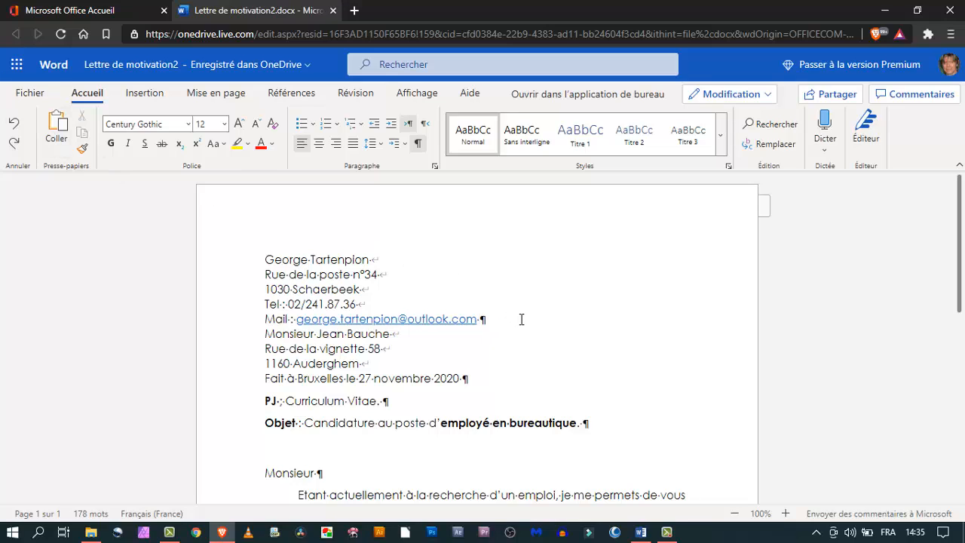
scroll(521, 319, down, 5)
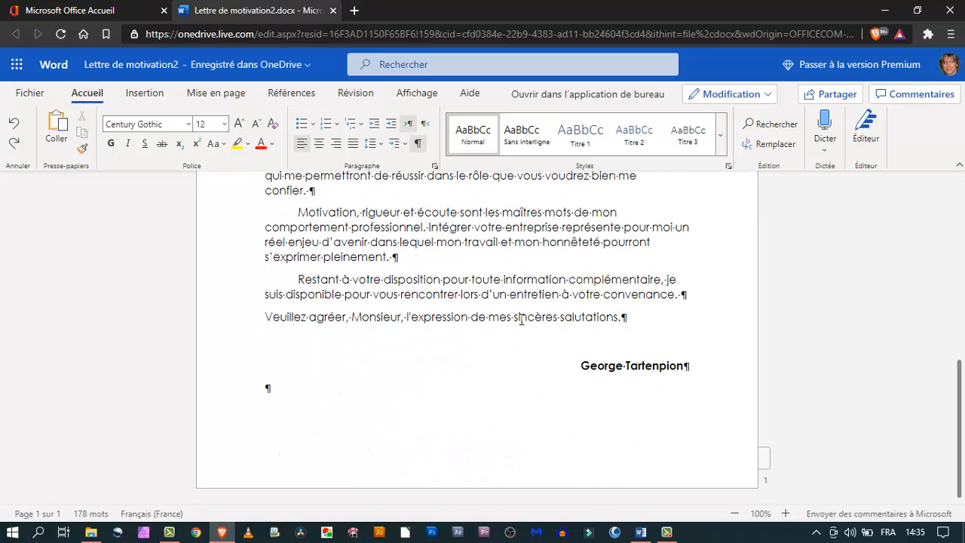